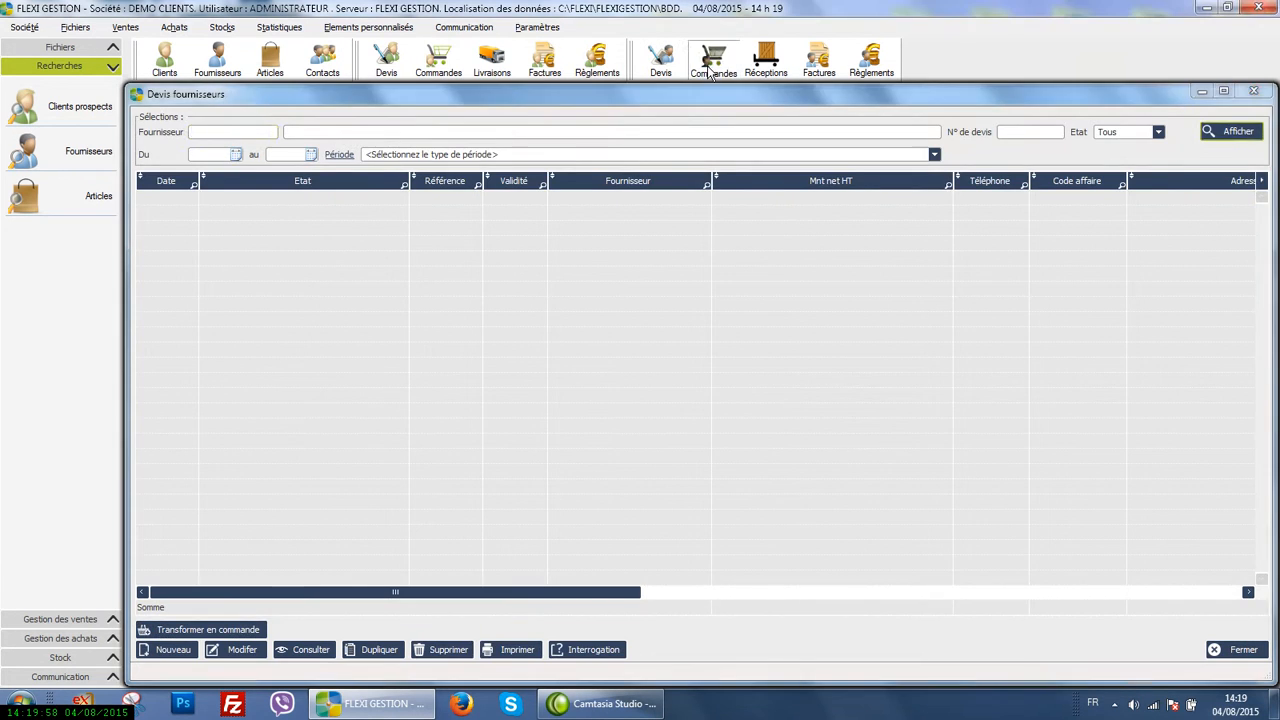
# - Open the supplier receptions, supplier invoices and supplier payments lists one after another
pyautogui.click(765, 70)
pyautogui.click(819, 70)
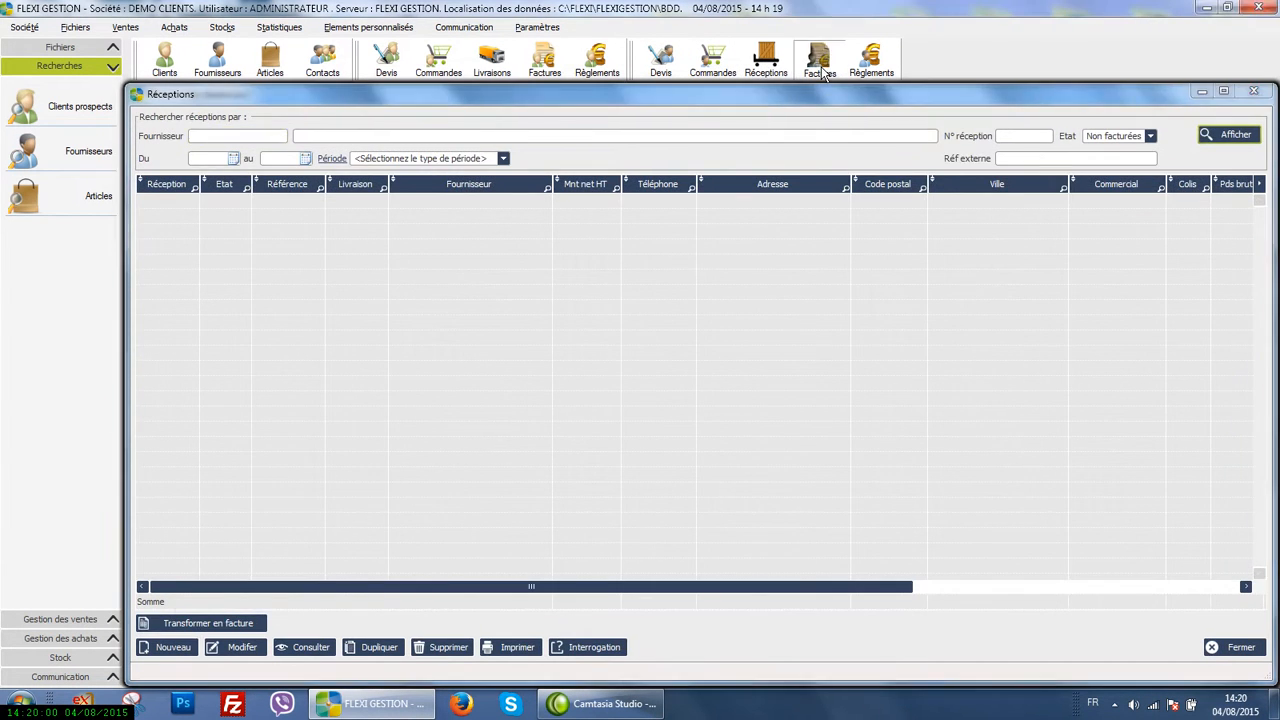
pyautogui.click(870, 62)
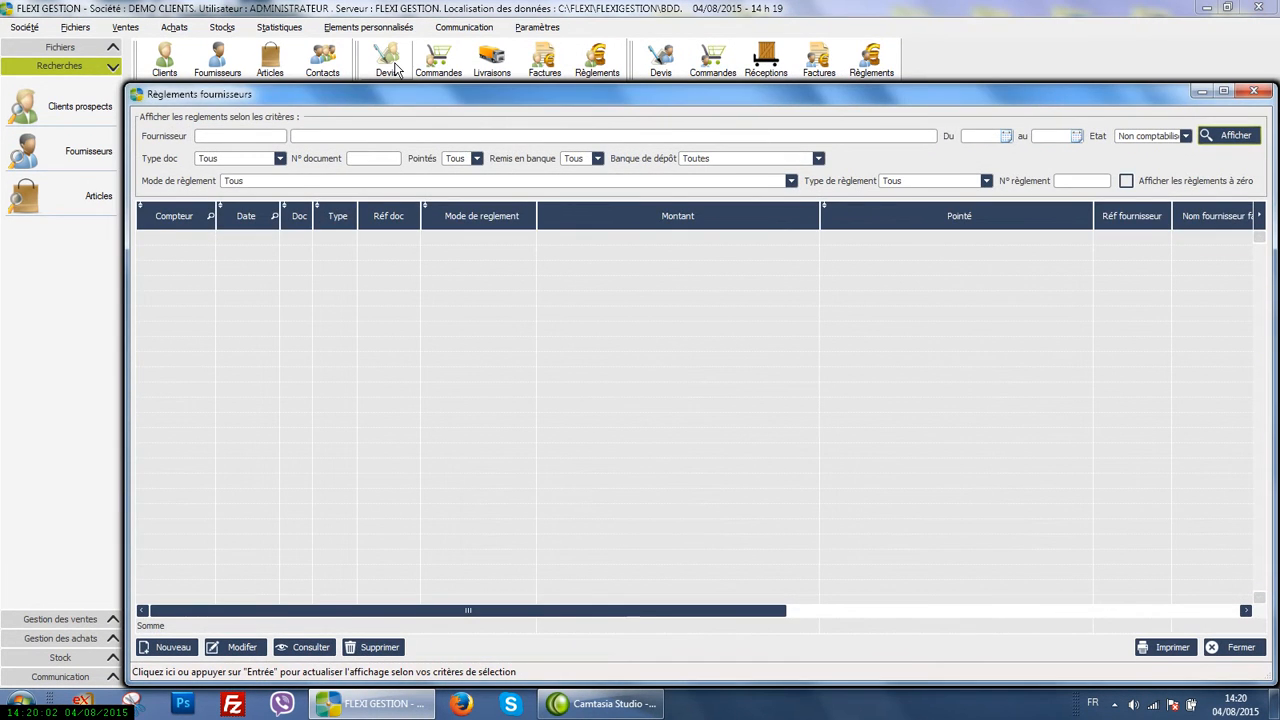
# - Close the stacked document lists, starting with supplier payments, until the client quotes list is in front
pyautogui.click(1254, 93)
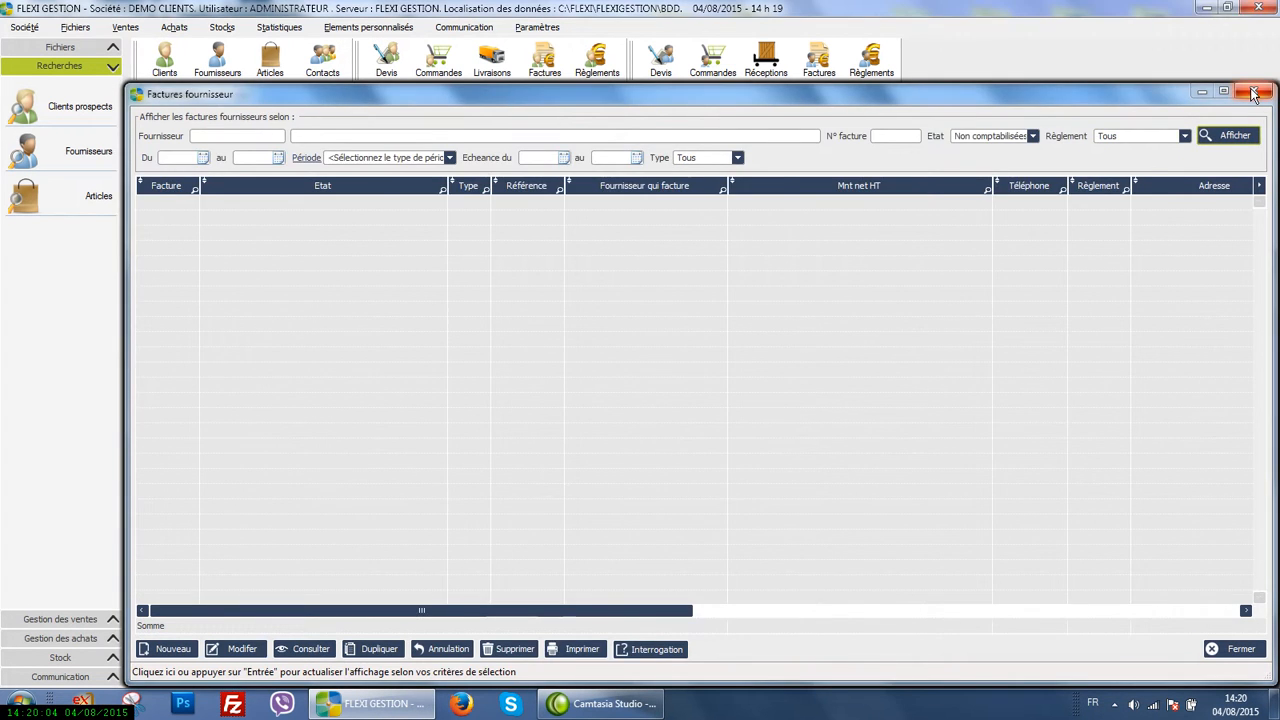
pyautogui.click(1254, 93)
pyautogui.click(1254, 93)
pyautogui.click(1254, 93)
pyautogui.click(1254, 93)
pyautogui.click(1254, 93)
pyautogui.click(1254, 93)
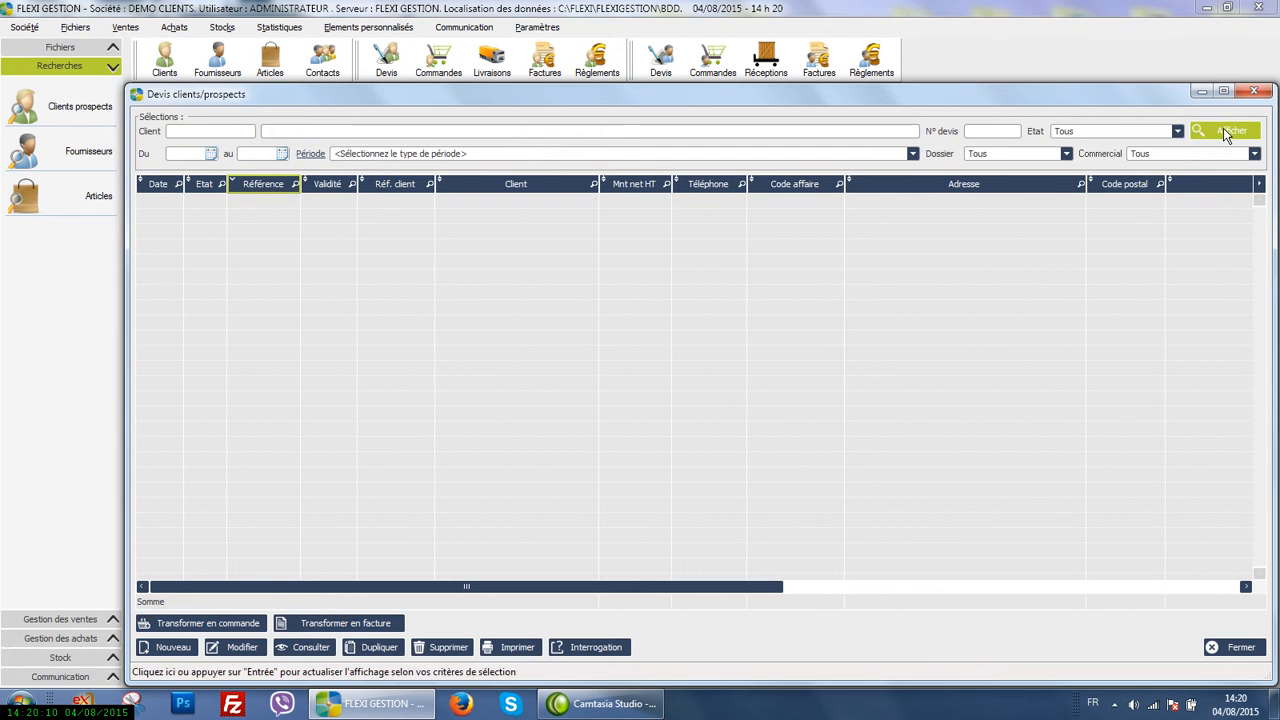
# - Display all client quotes, filter by client AM CONCEPT SERVICES, and refresh the list
pyautogui.click(1223, 130)
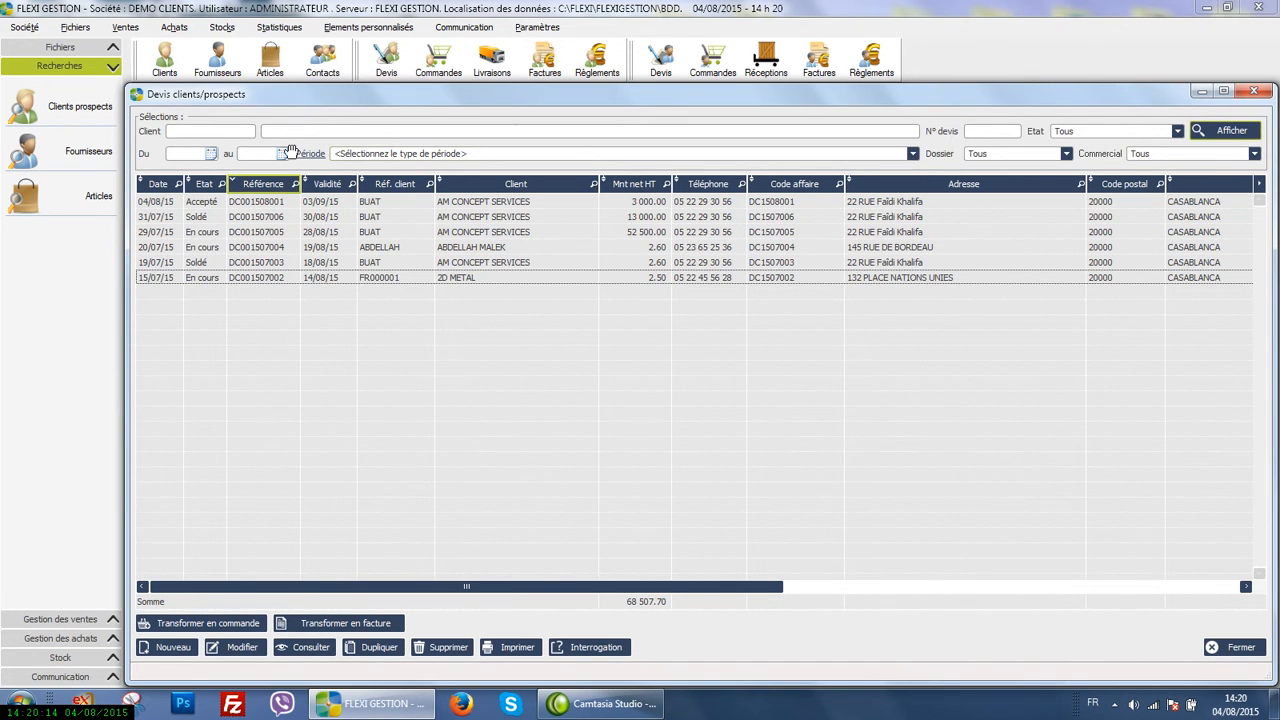
pyautogui.doubleClick(208, 132)
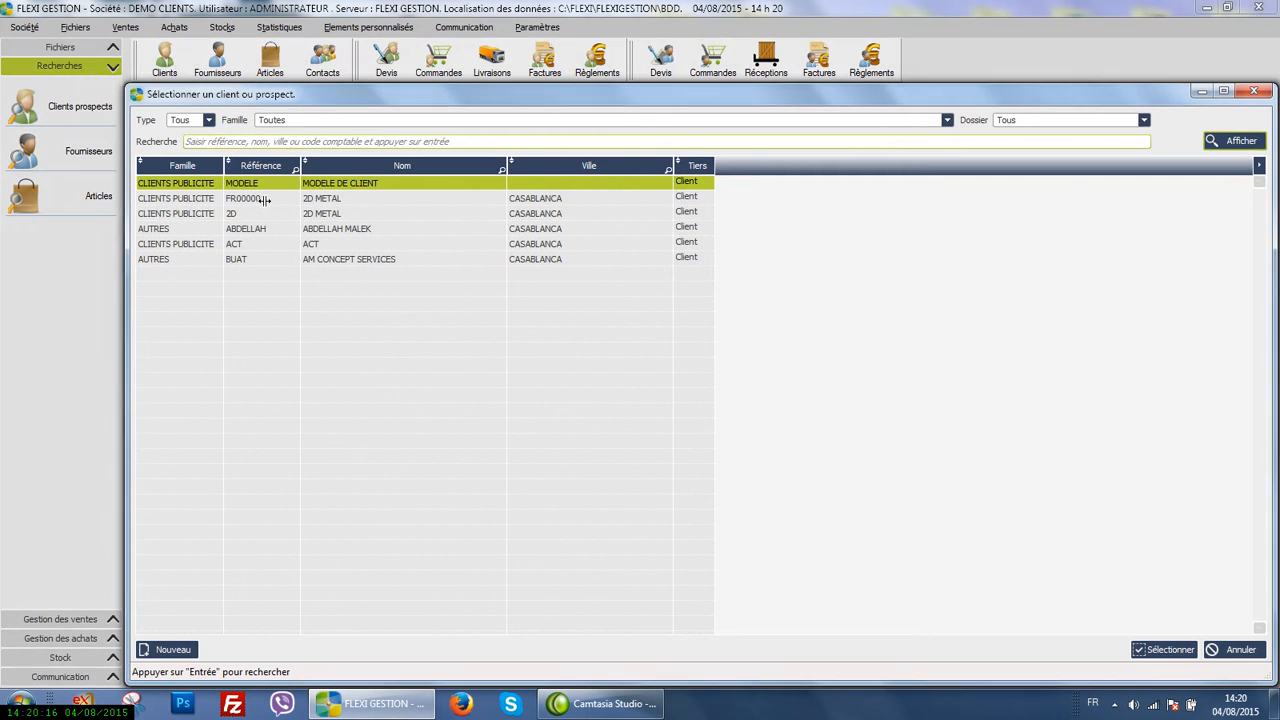
pyautogui.doubleClick(333, 256)
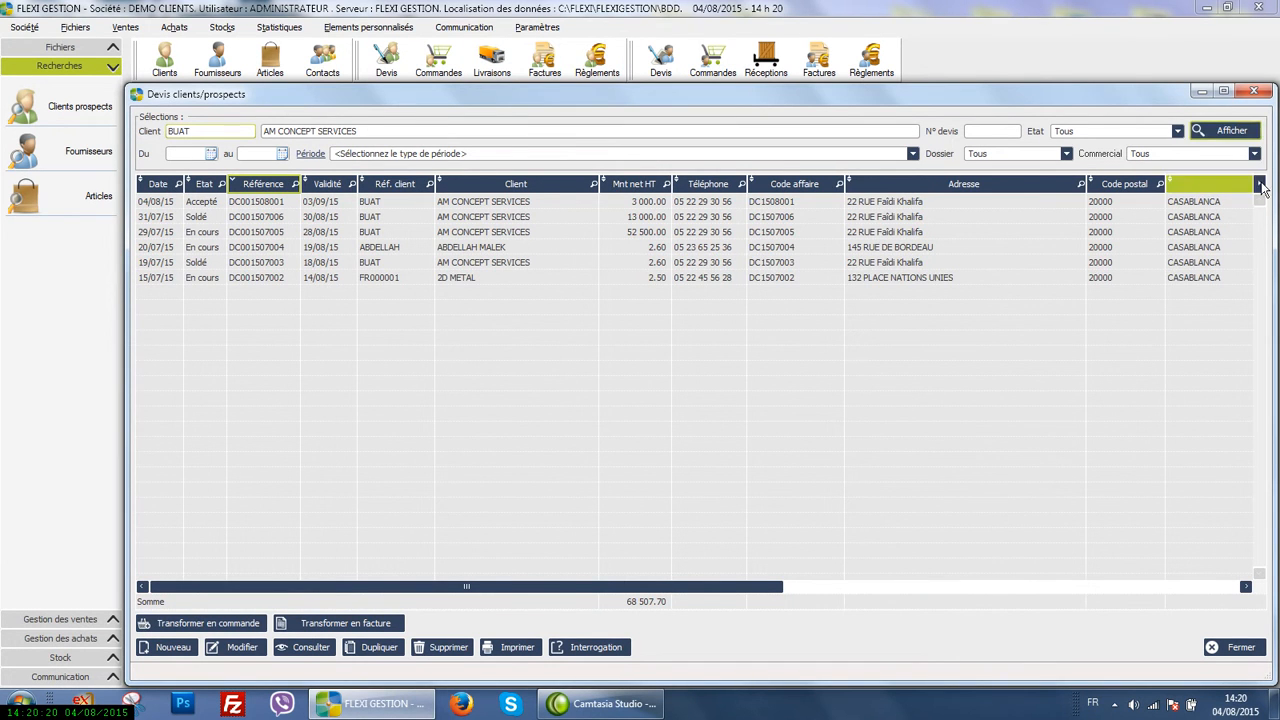
pyautogui.click(1220, 134)
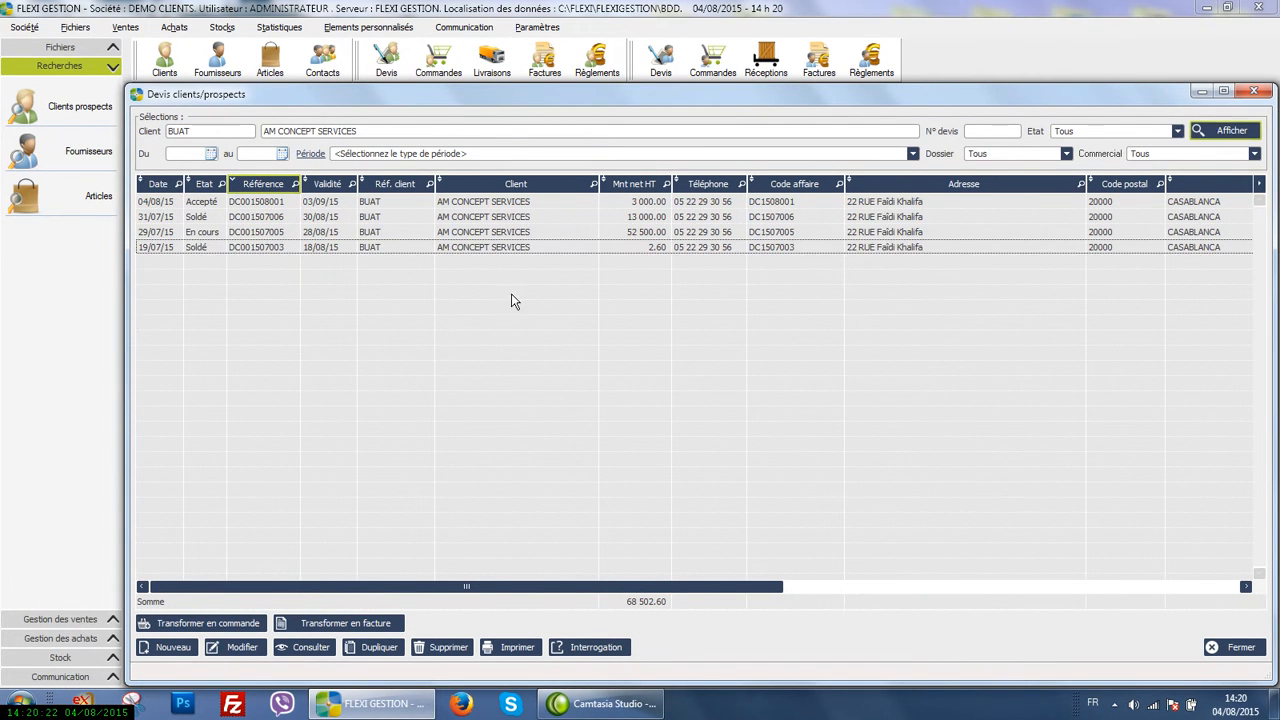
# - Set the start date of the quotes filter to 10/07/15
pyautogui.click(211, 153)
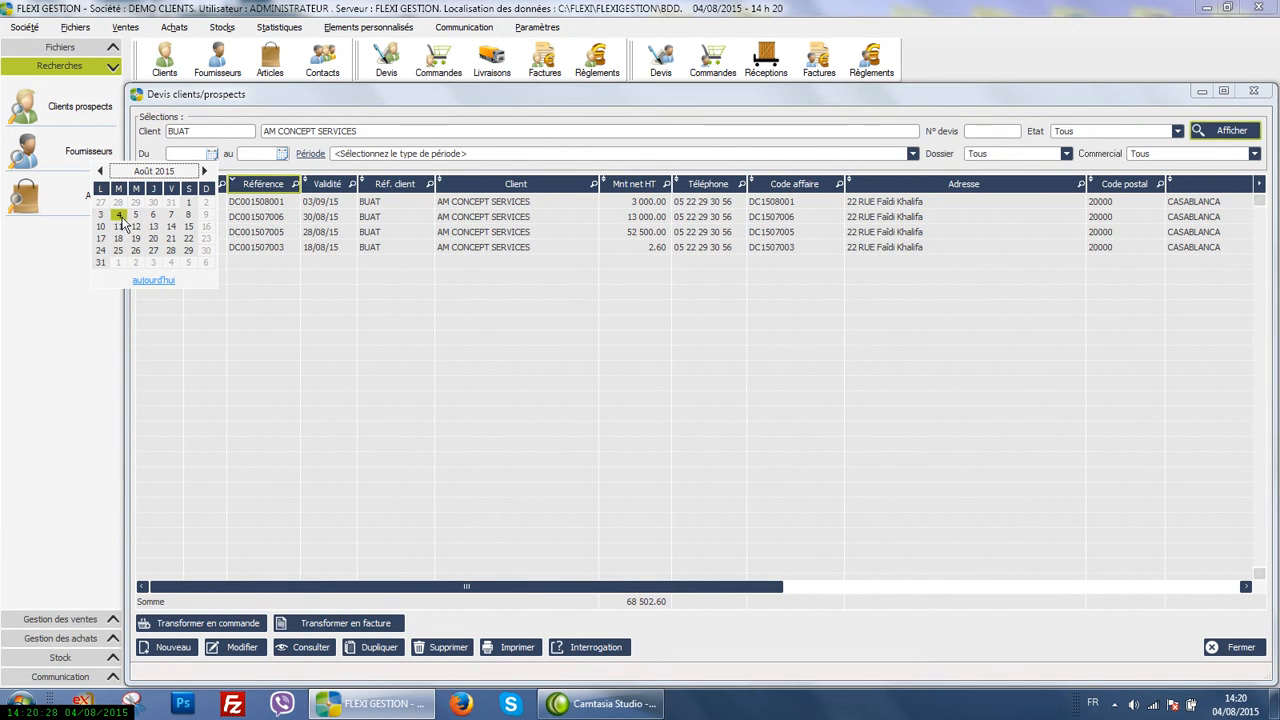
pyautogui.click(100, 171)
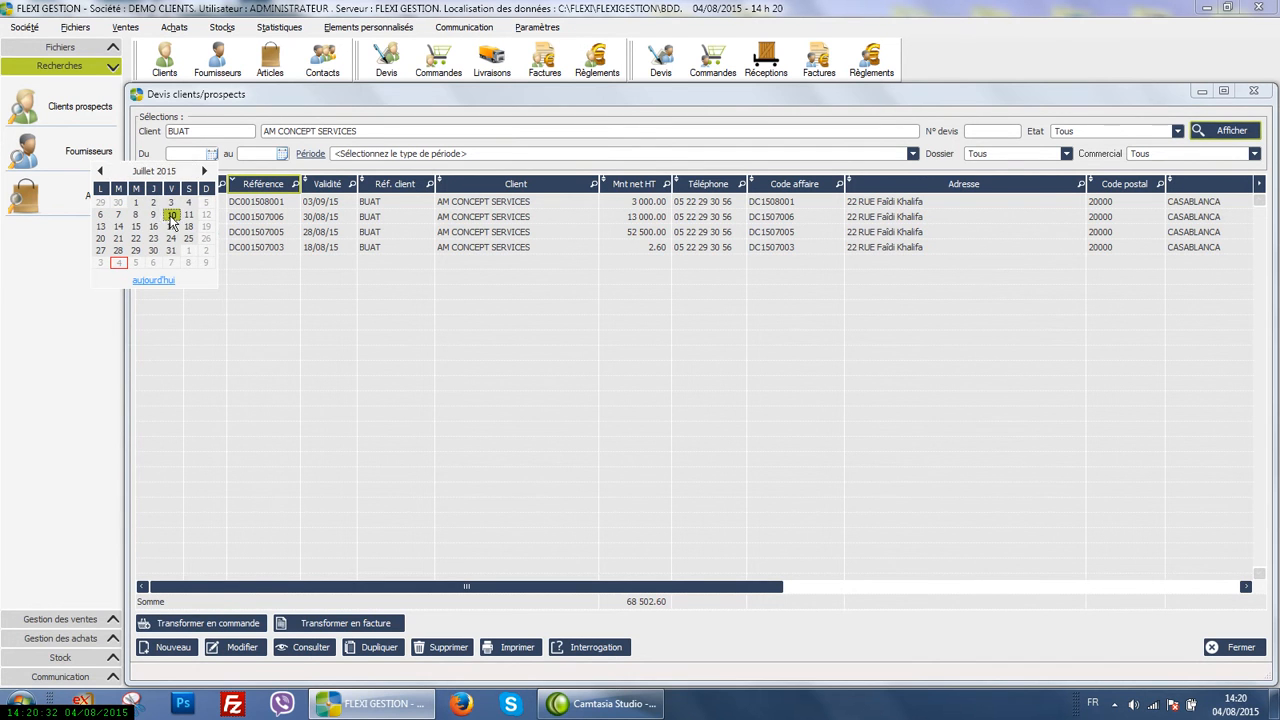
pyautogui.click(171, 215)
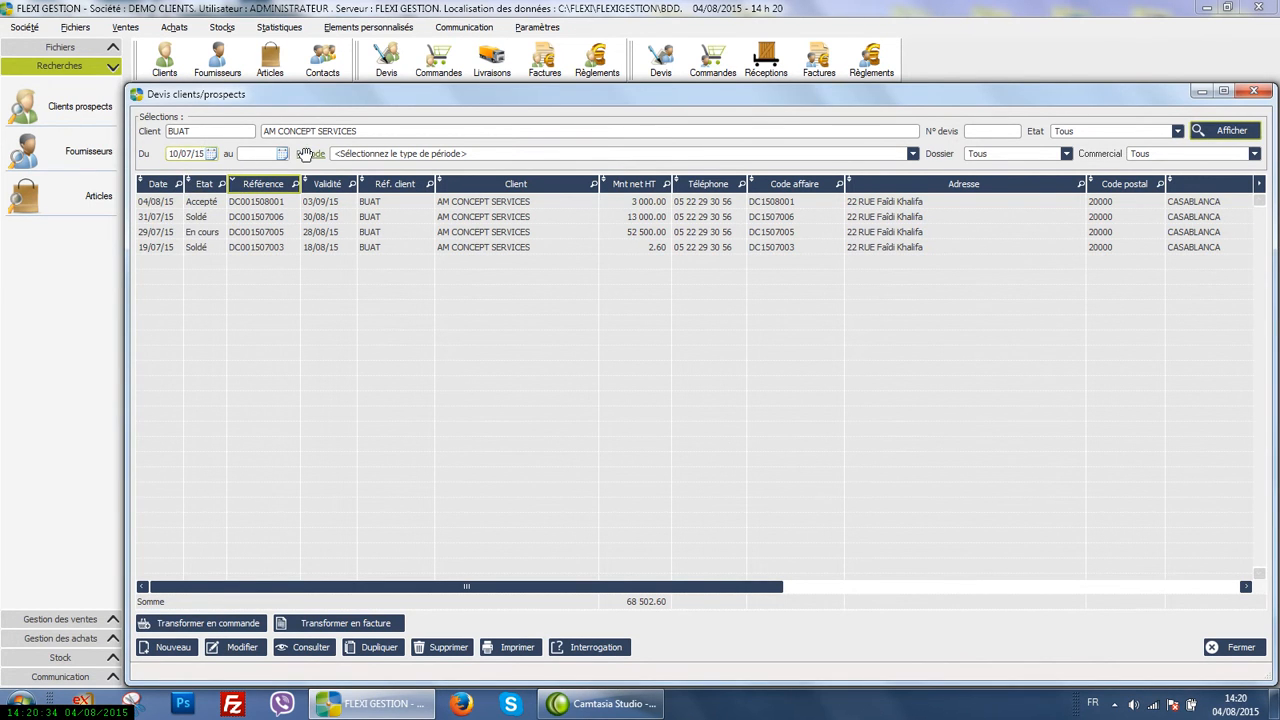
# - Set the start date of the quotes filter to 23/07/15 and refresh the list
pyautogui.click(210, 153)
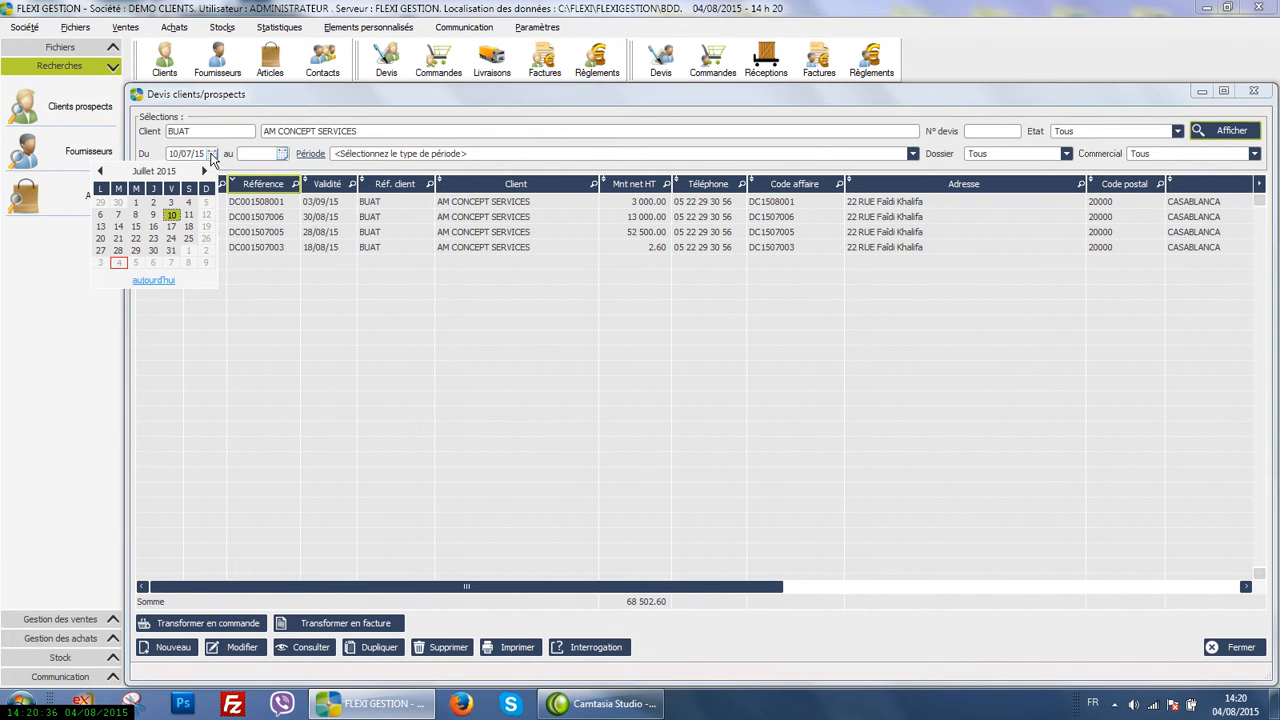
pyautogui.click(153, 239)
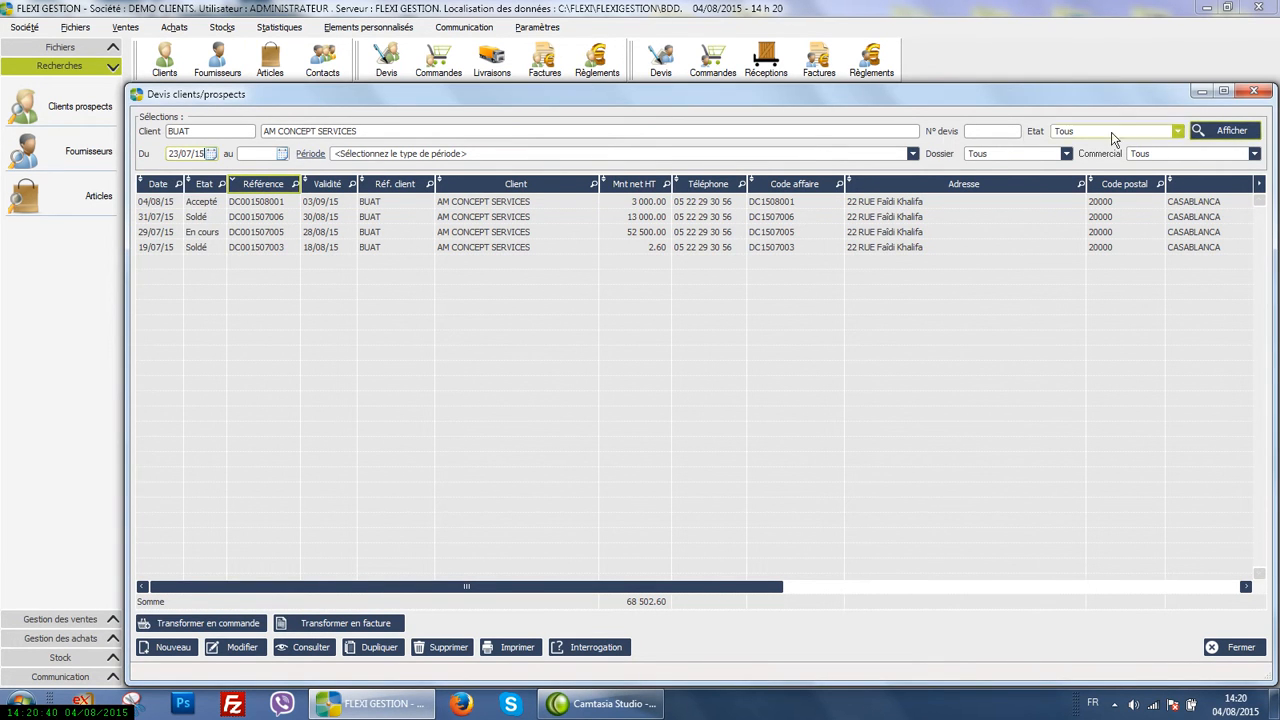
pyautogui.click(1226, 130)
# - Open the accepted quote dated 04/08/15, review its transport, articles, footer and payment schedule sections, and close it along with the quotes list
pyautogui.click(541, 217)
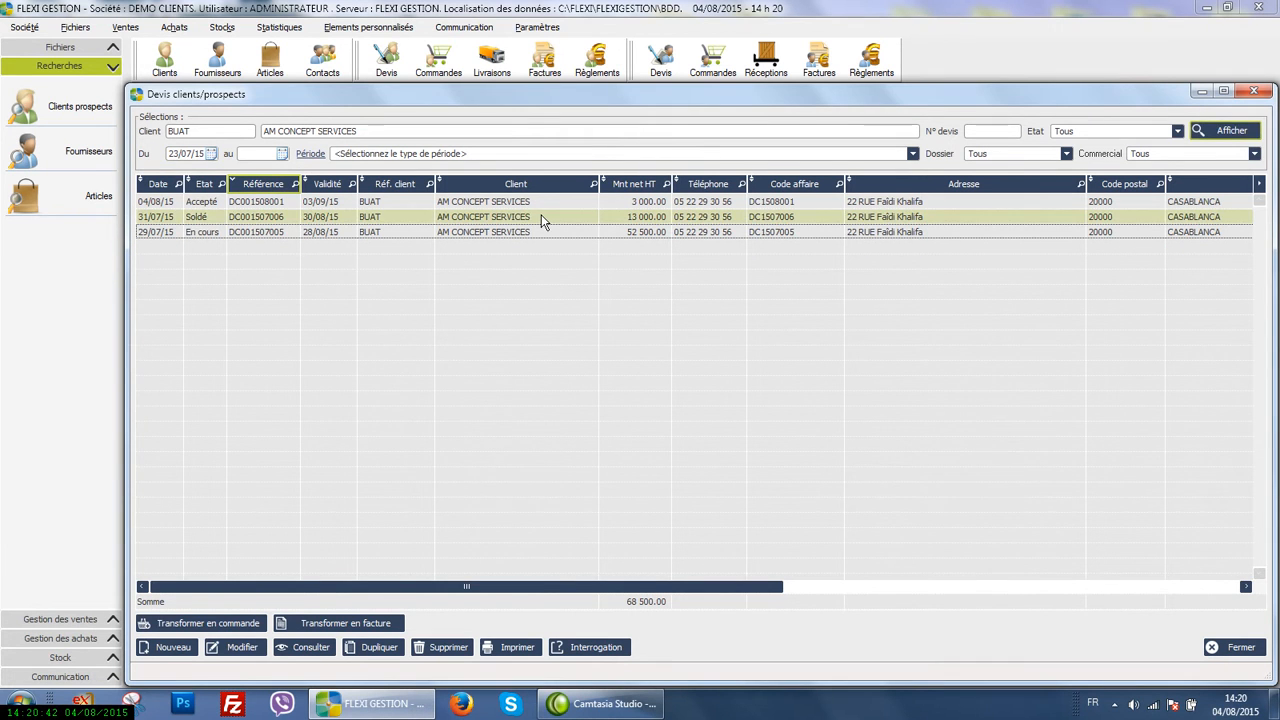
pyautogui.click(493, 203)
pyautogui.click(493, 203)
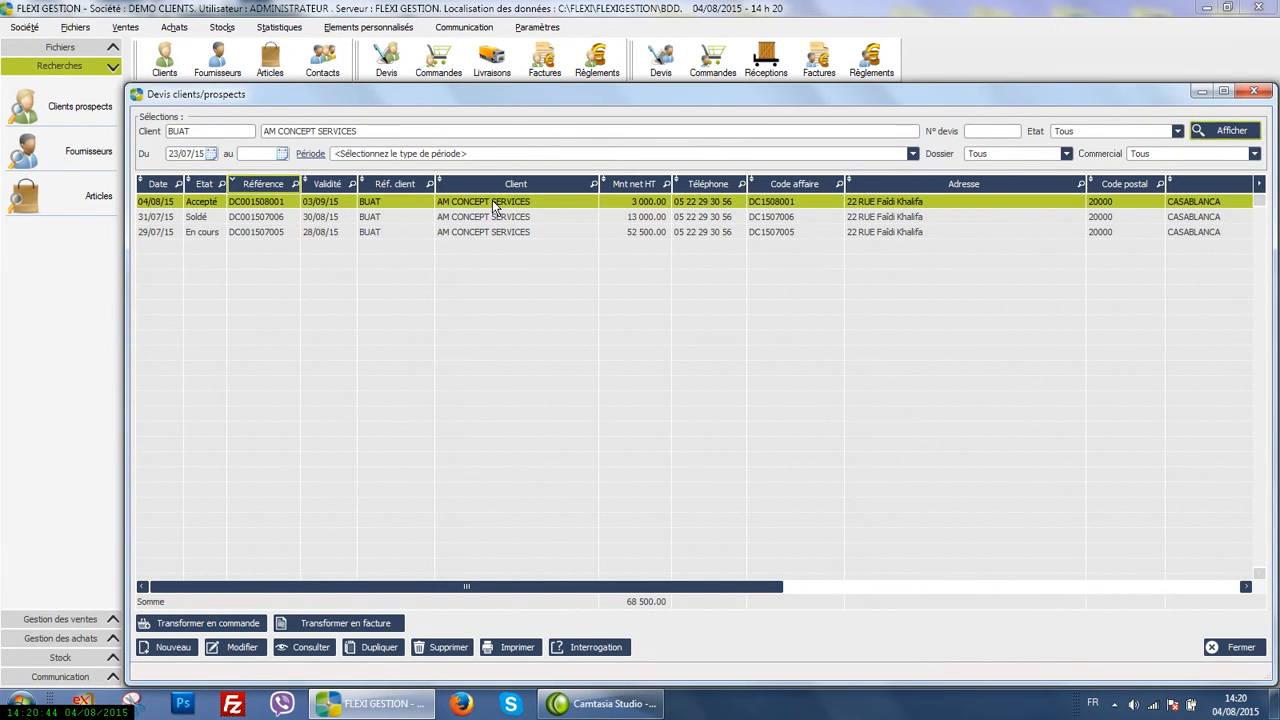
pyautogui.doubleClick(493, 203)
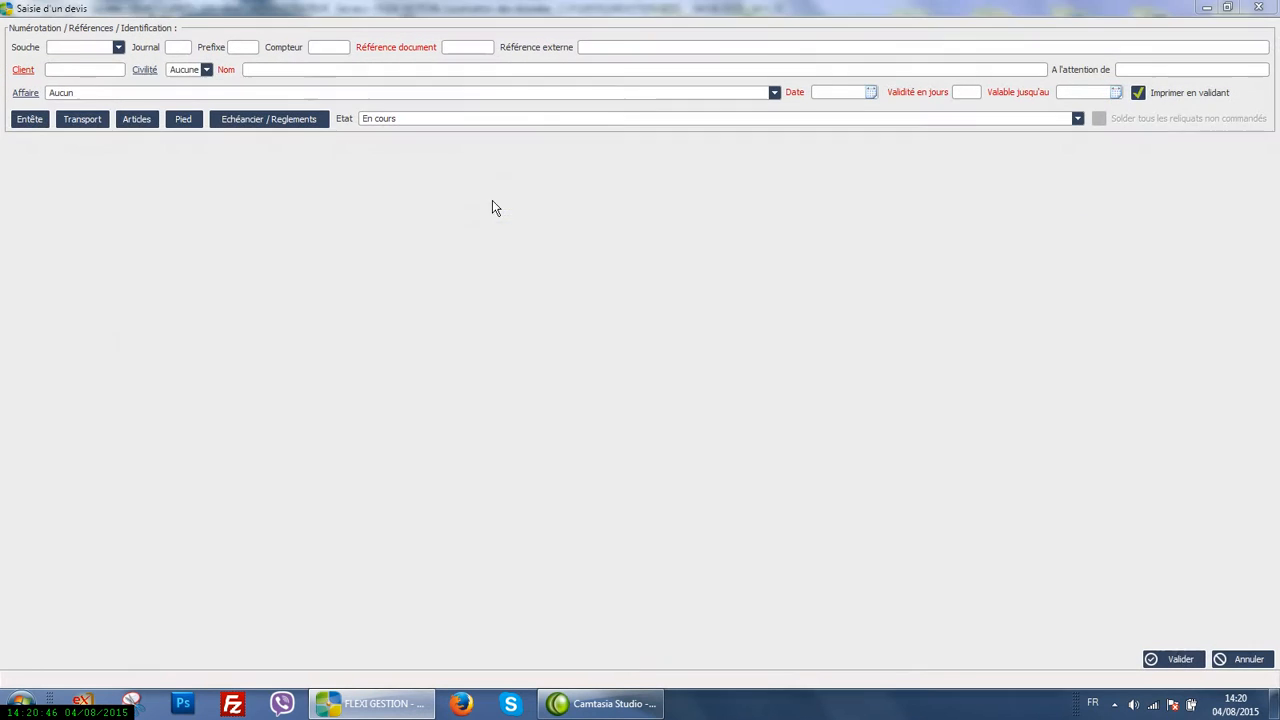
pyautogui.click(93, 118)
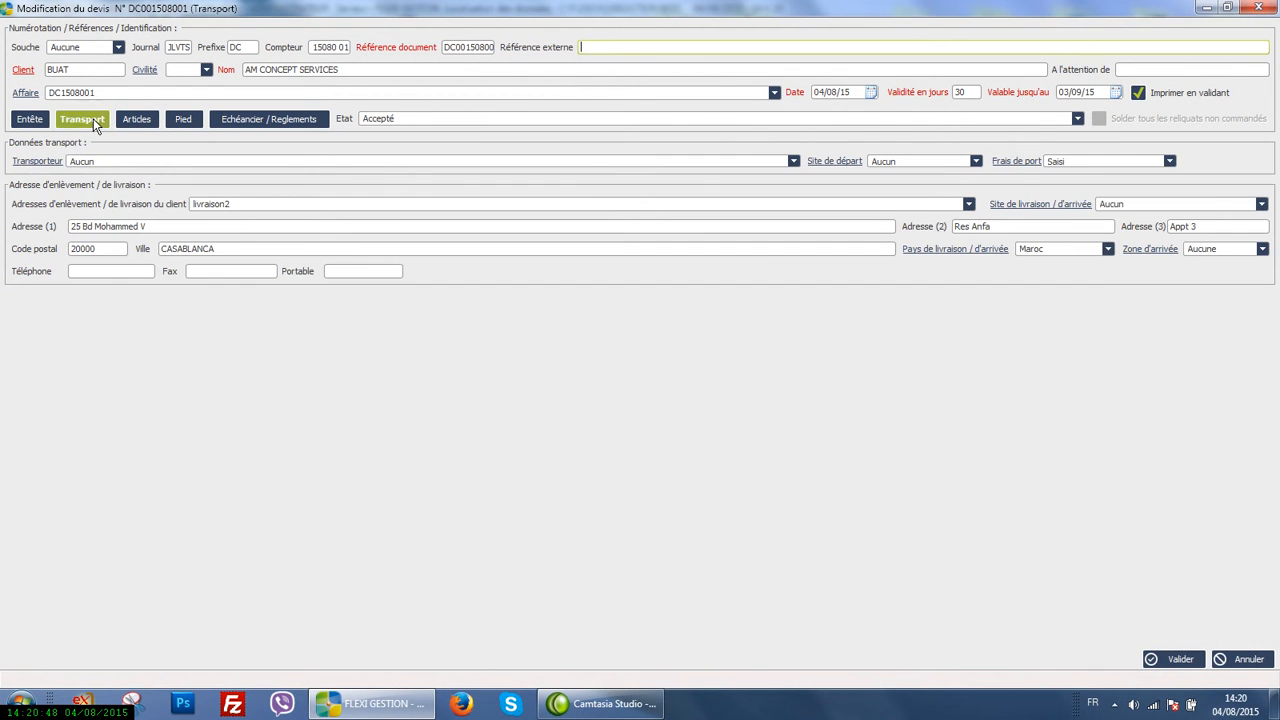
pyautogui.click(152, 119)
pyautogui.click(180, 119)
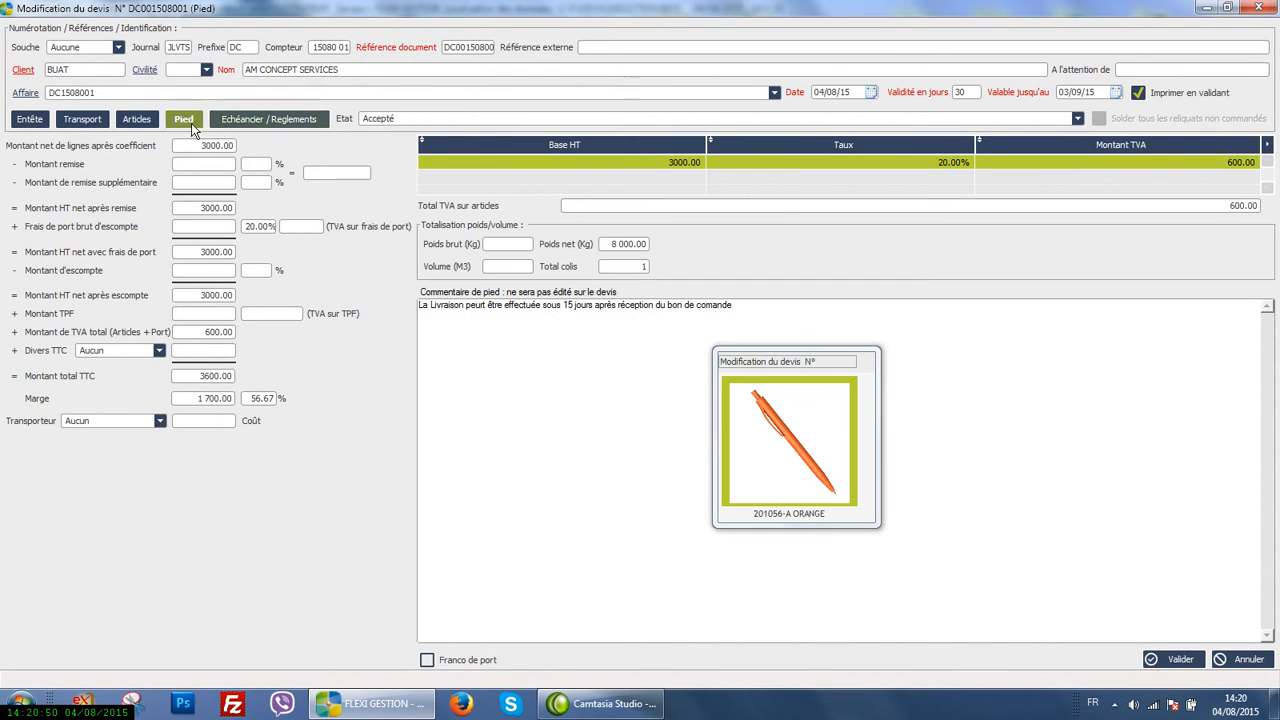
pyautogui.click(243, 120)
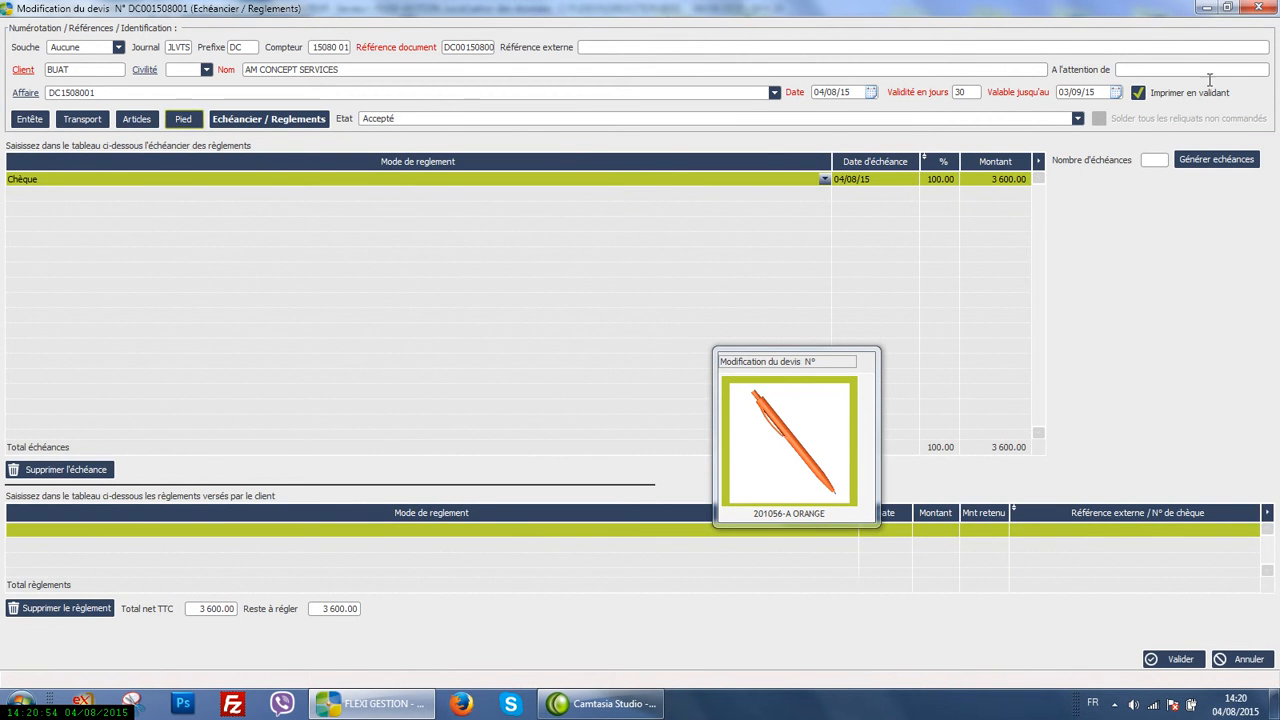
pyautogui.click(1258, 8)
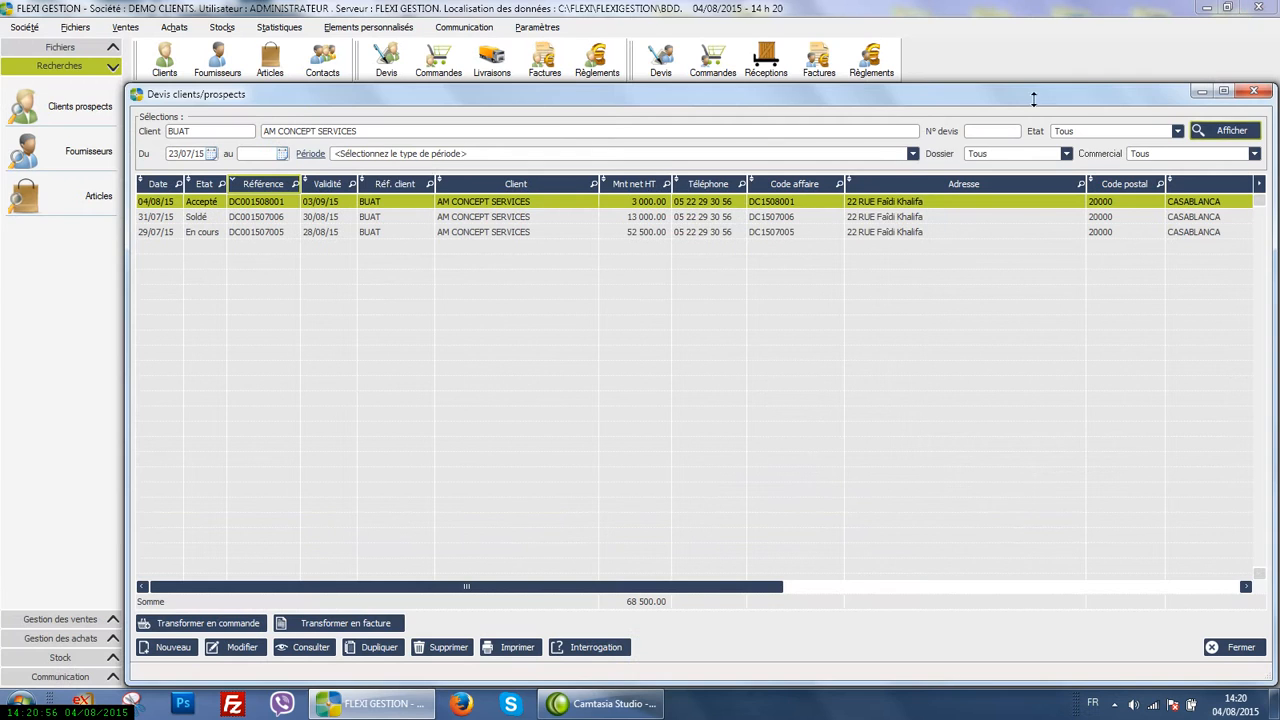
pyautogui.click(1254, 91)
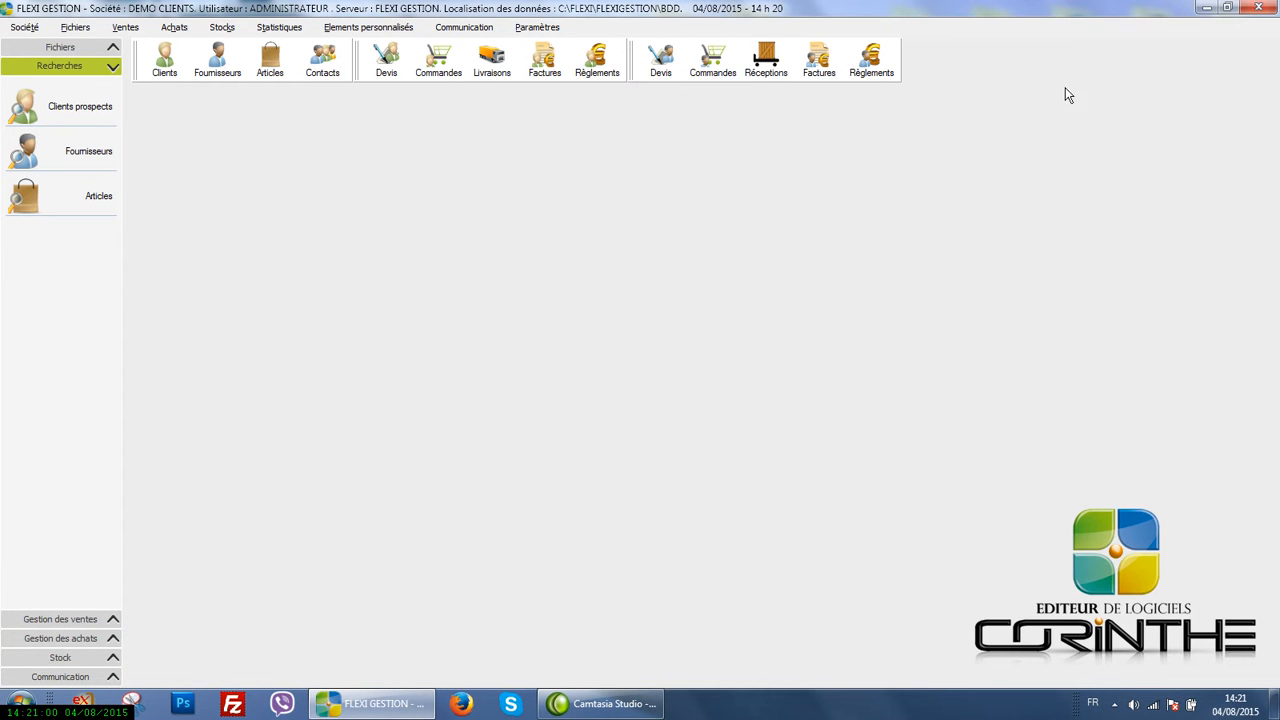
# - Create a new client quote and assign it to the client AM CONCEPT SERVICES
pyautogui.click(388, 62)
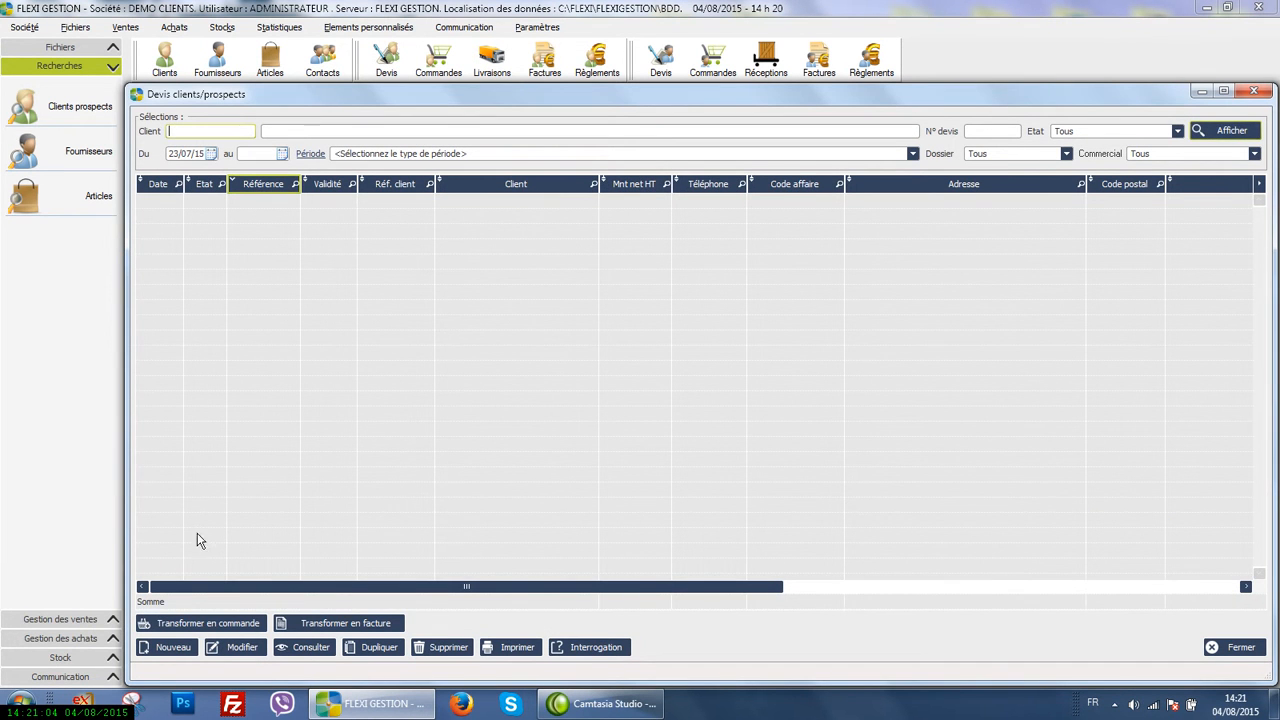
pyautogui.click(168, 648)
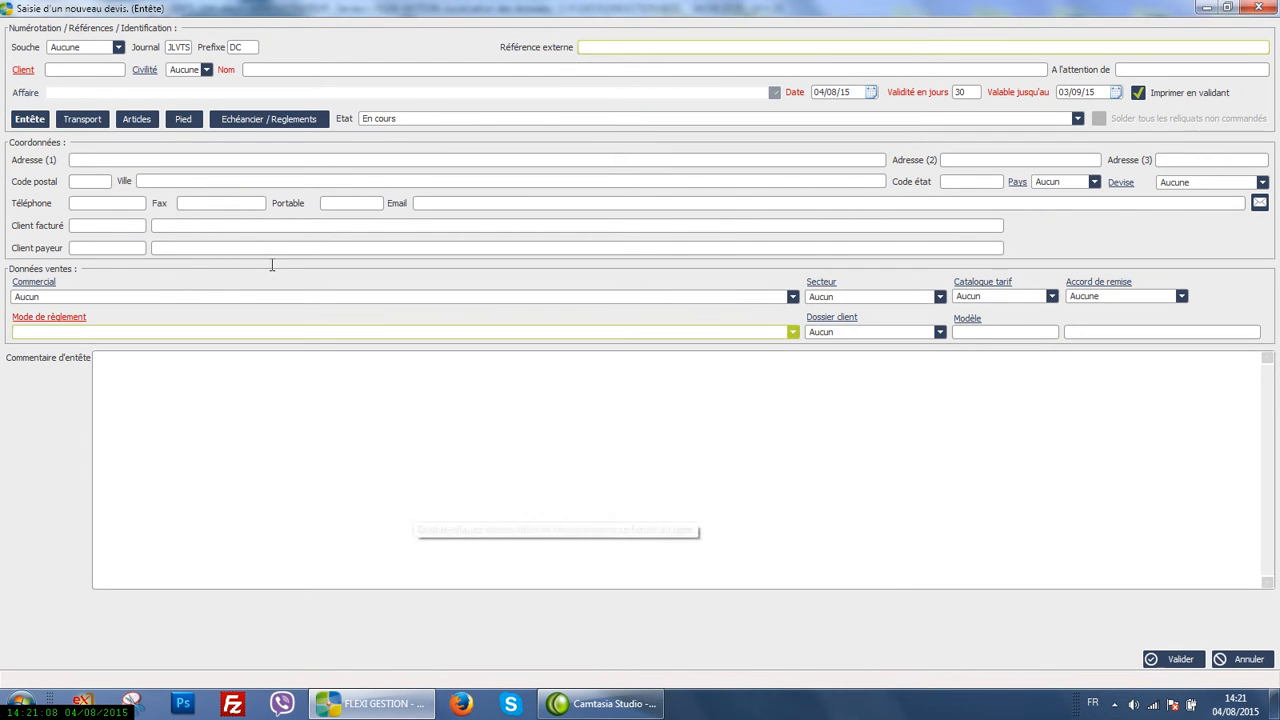
pyautogui.doubleClick(71, 69)
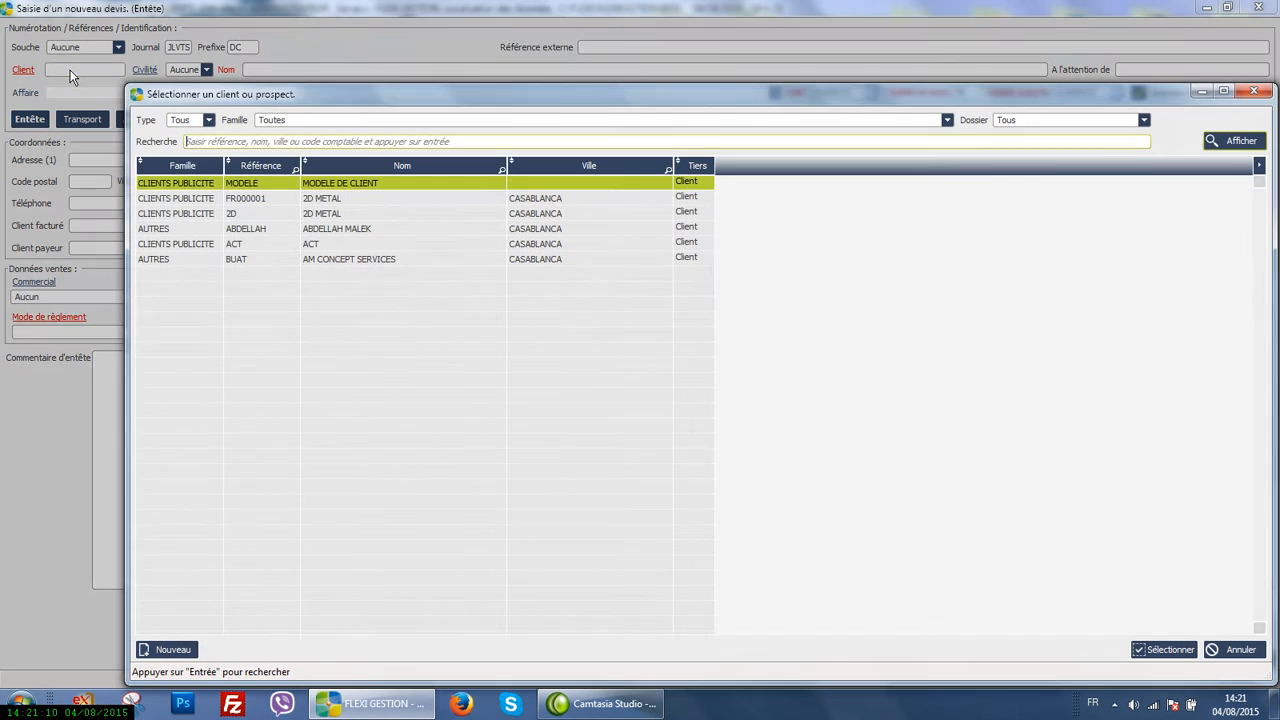
pyautogui.doubleClick(357, 261)
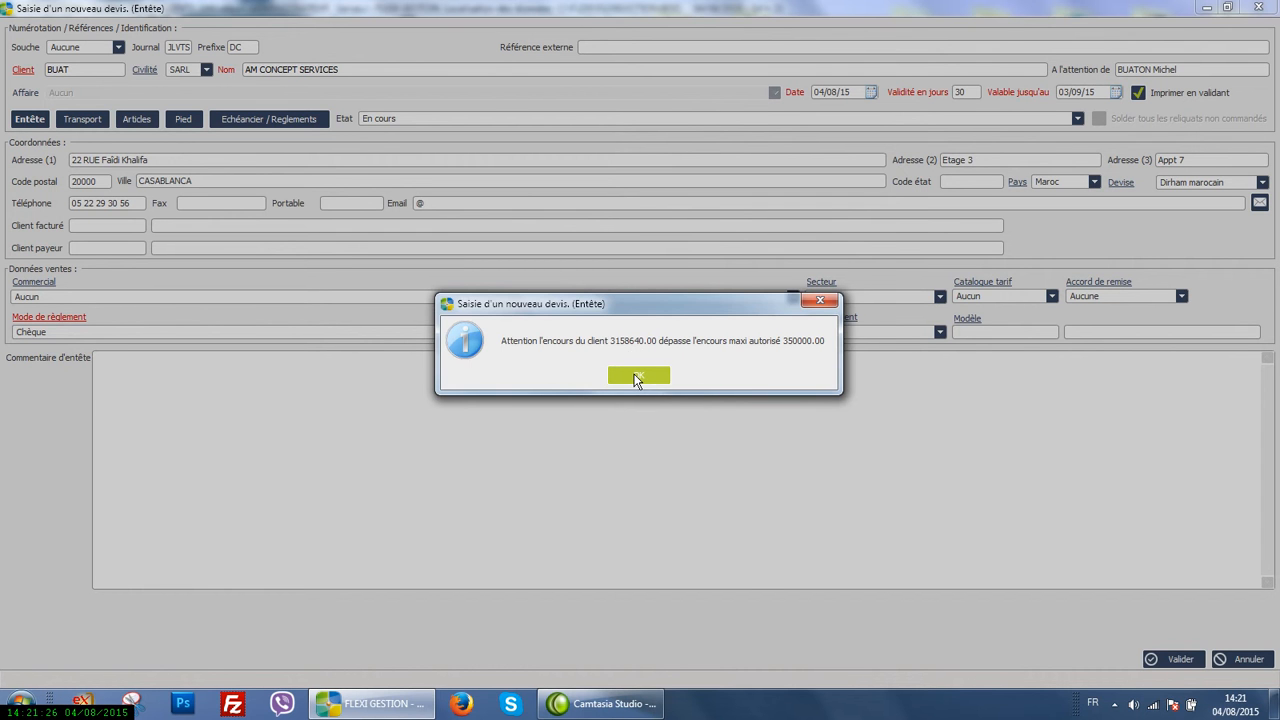
pyautogui.click(636, 377)
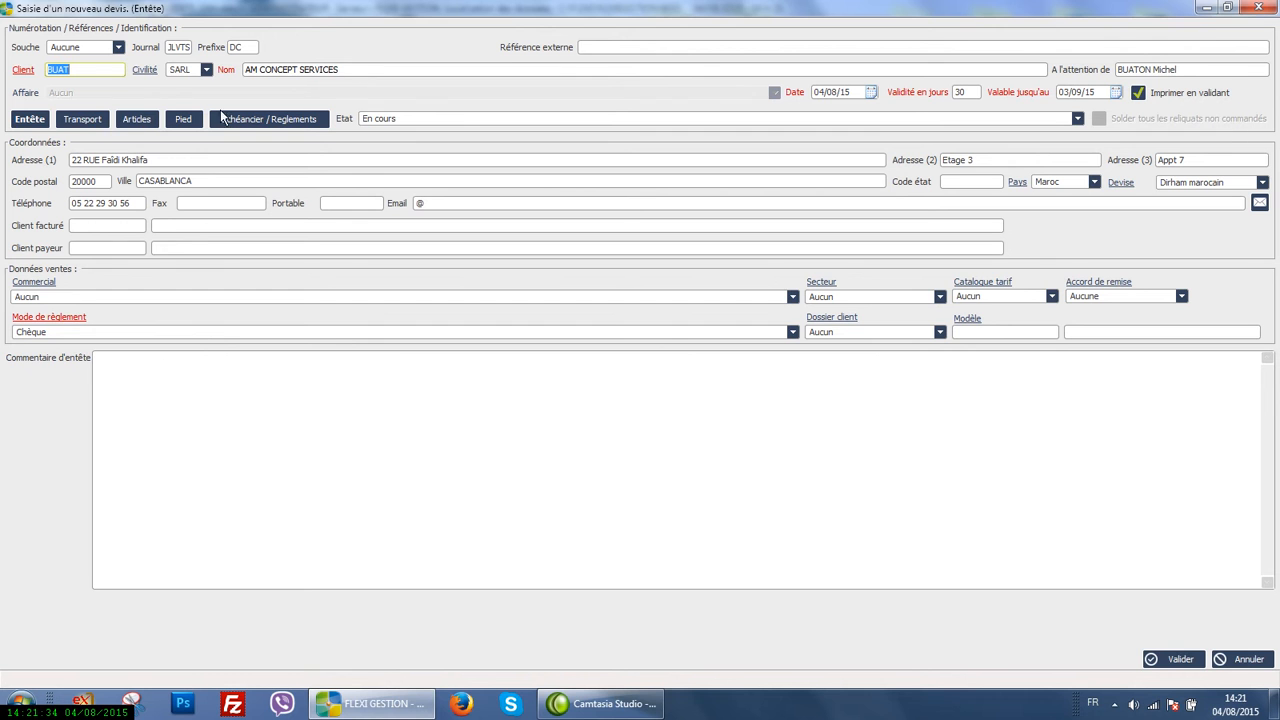
# - In the quote's transport data, try the client delivery address "livraison3" and settle on "adresse livraison"
pyautogui.click(84, 118)
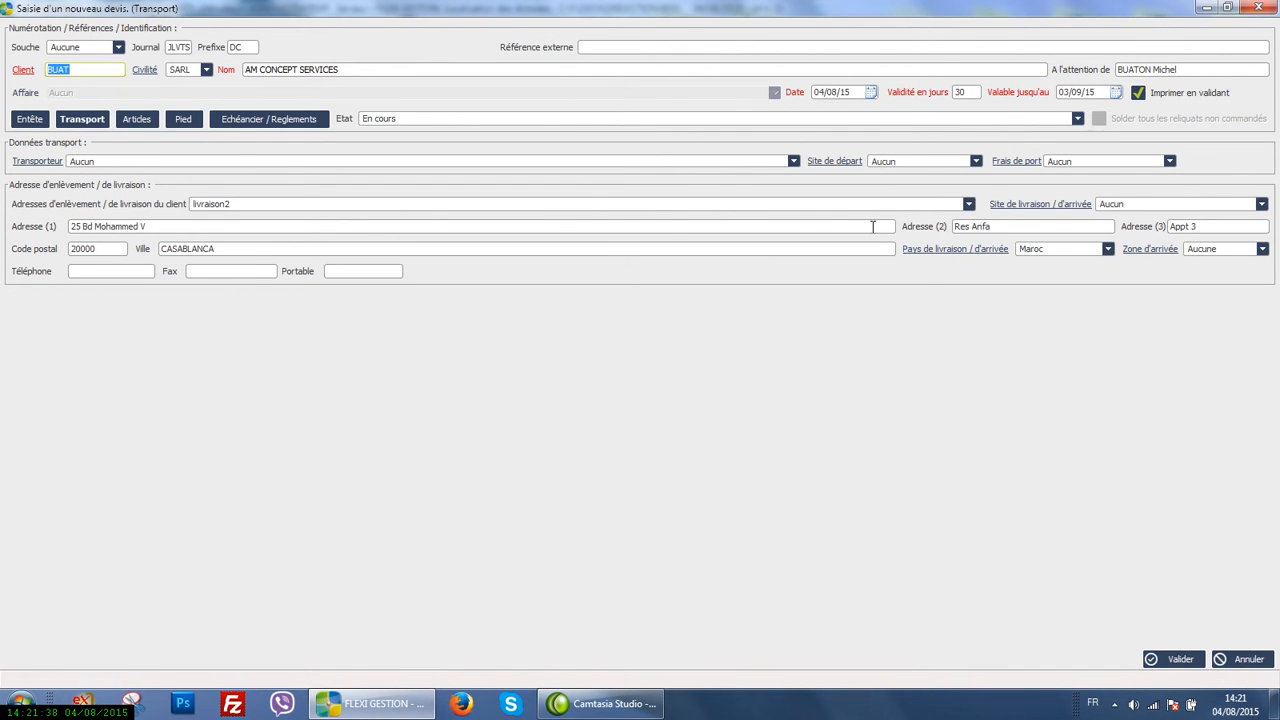
pyautogui.click(969, 205)
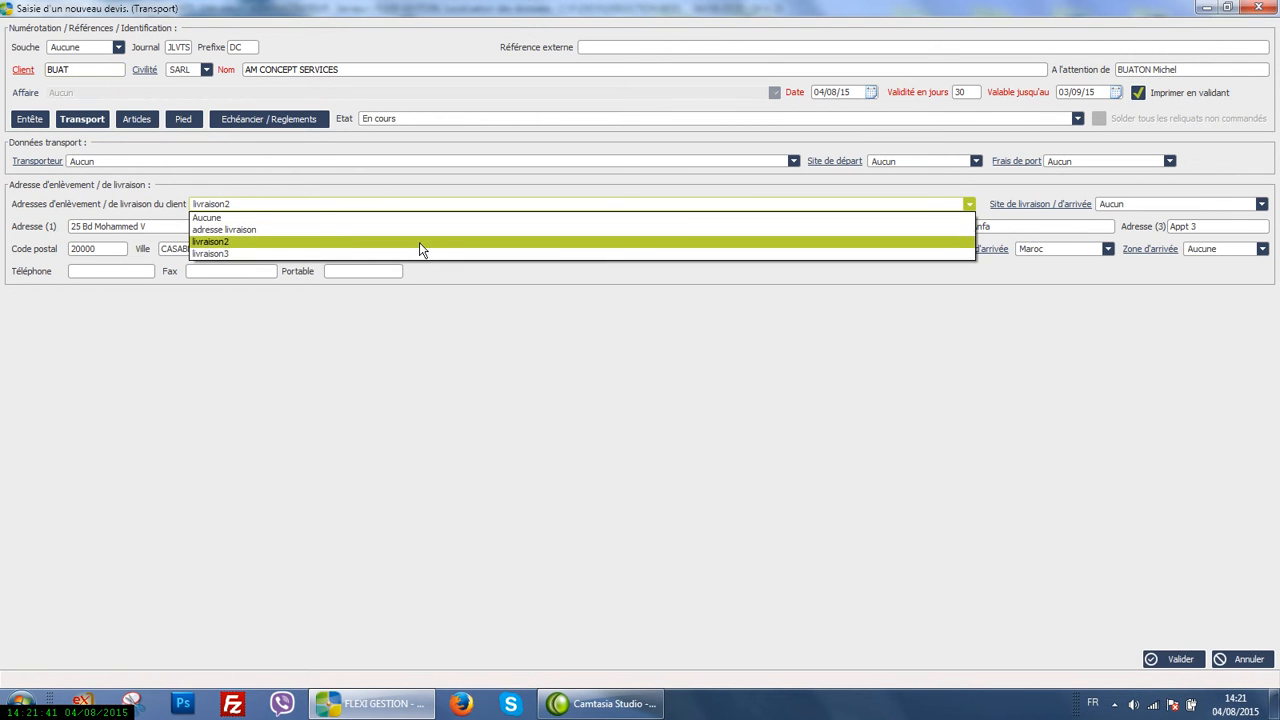
pyautogui.click(248, 255)
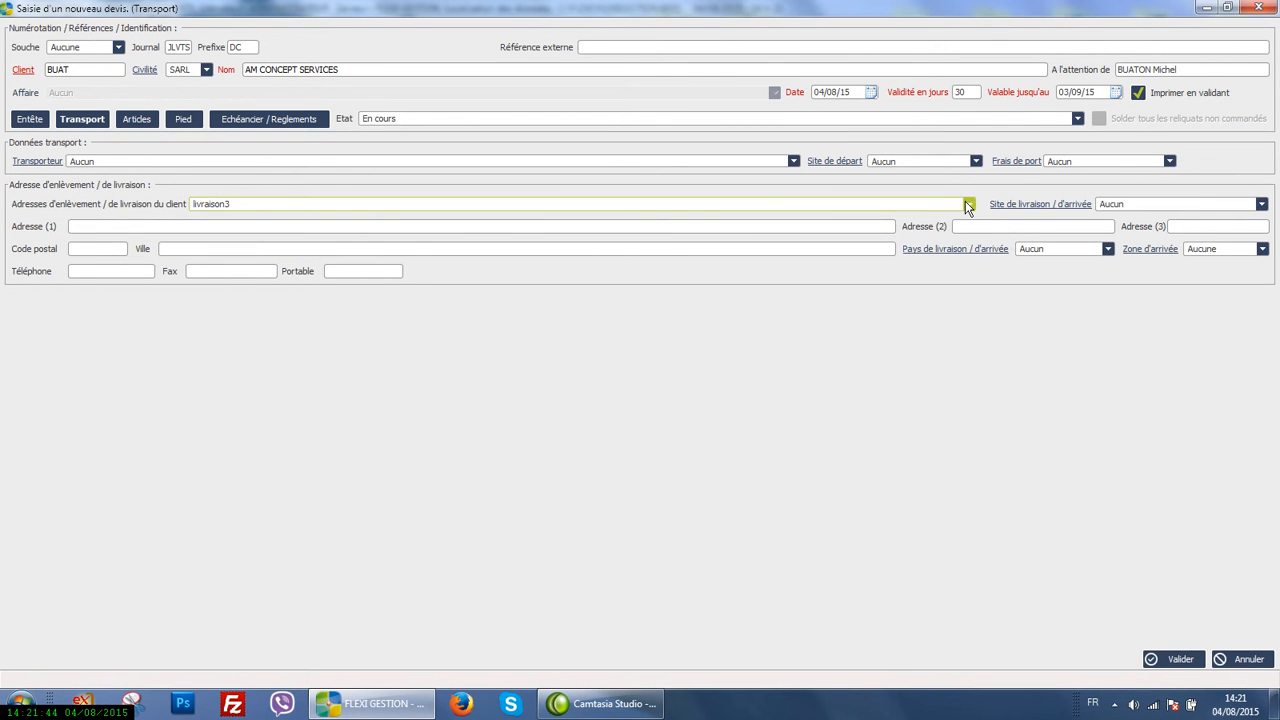
pyautogui.click(969, 205)
pyautogui.click(282, 232)
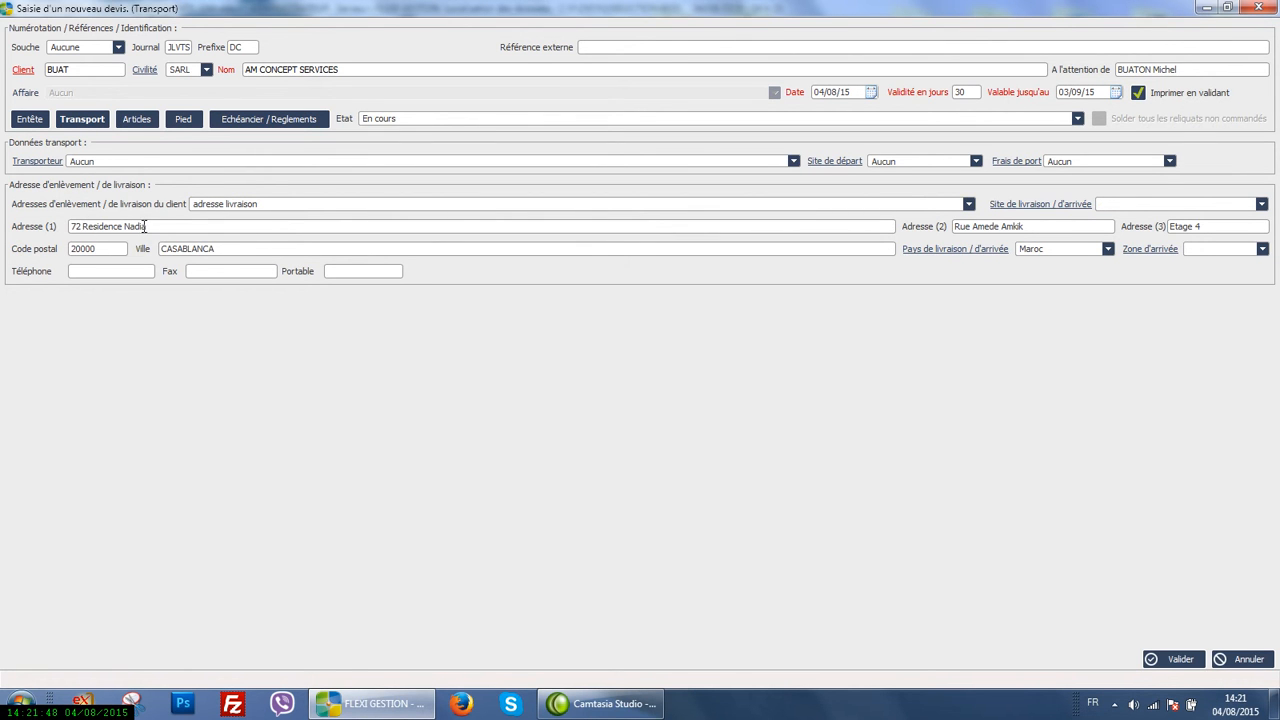
pyautogui.click(159, 227)
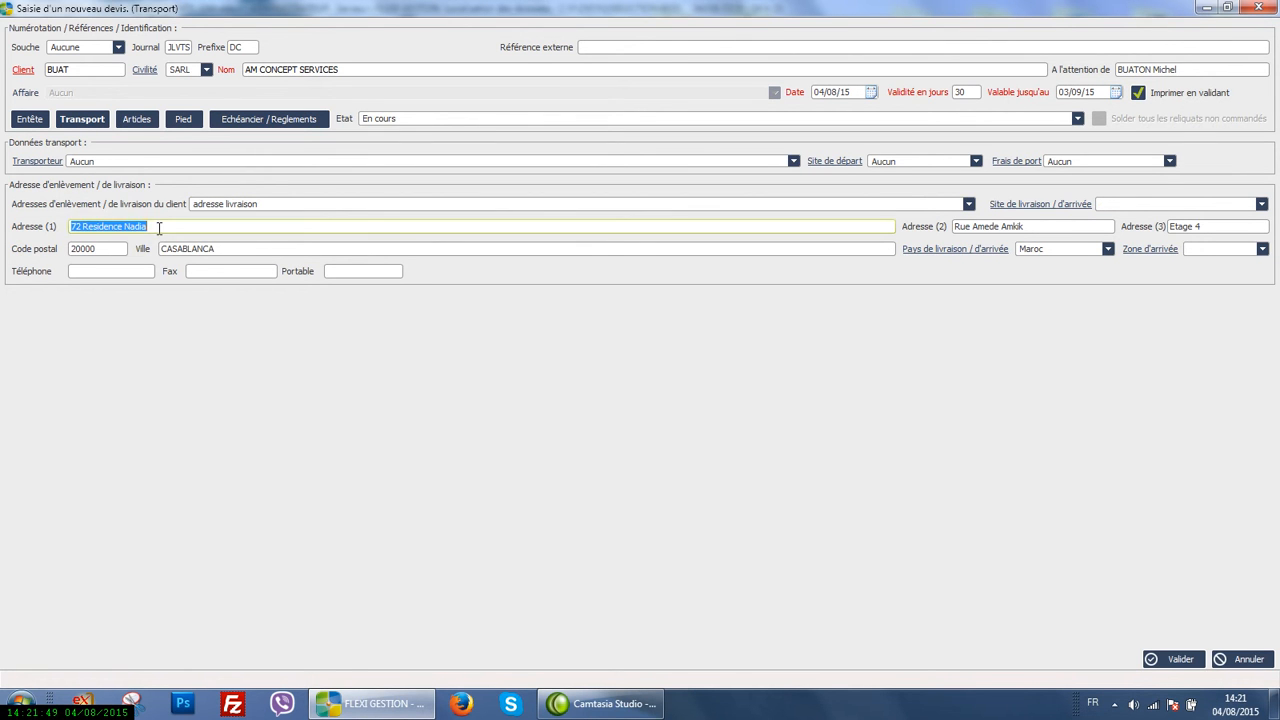
# - Add the article 201056-A ROSE to the first line of the new quote
pyautogui.click(142, 120)
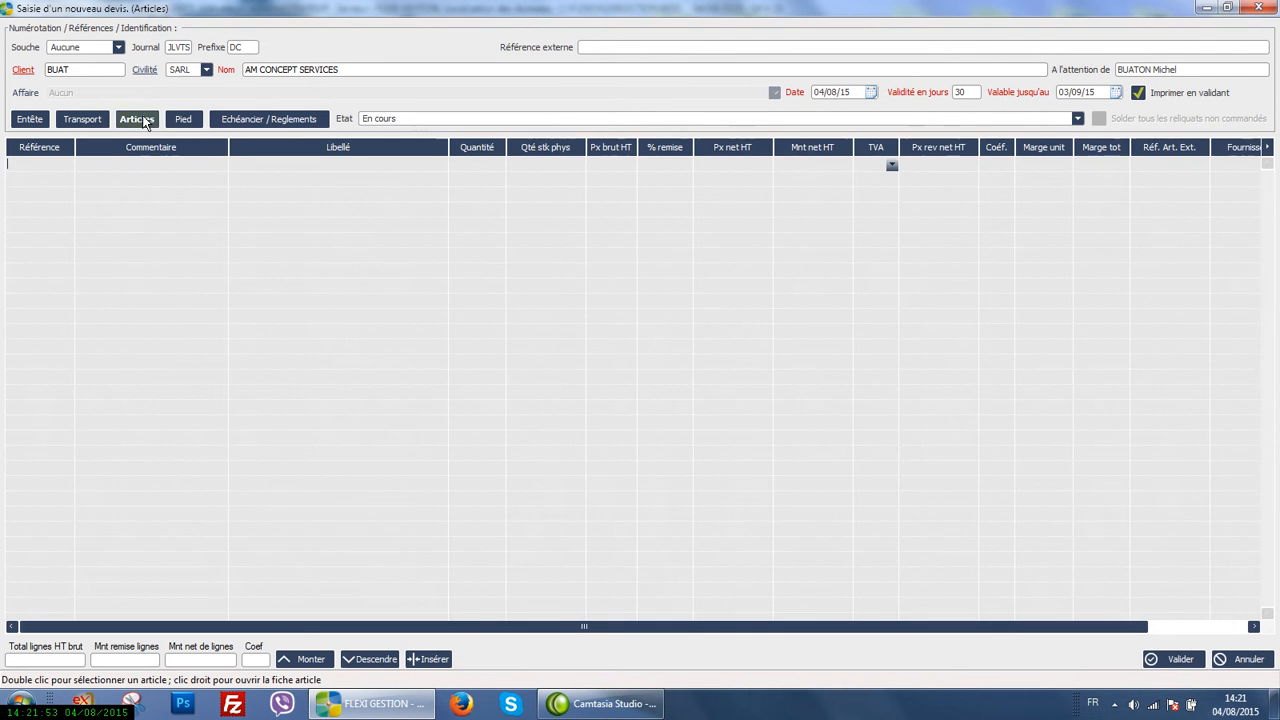
pyautogui.doubleClick(57, 165)
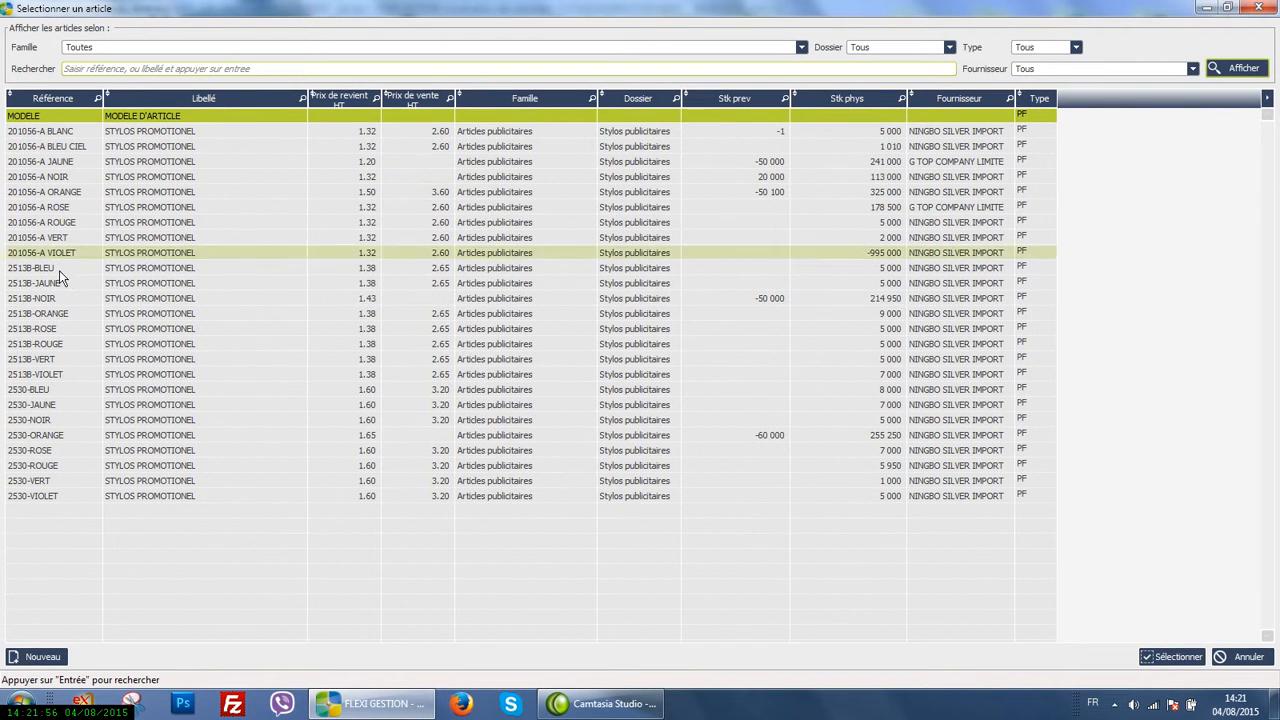
pyautogui.click(52, 209)
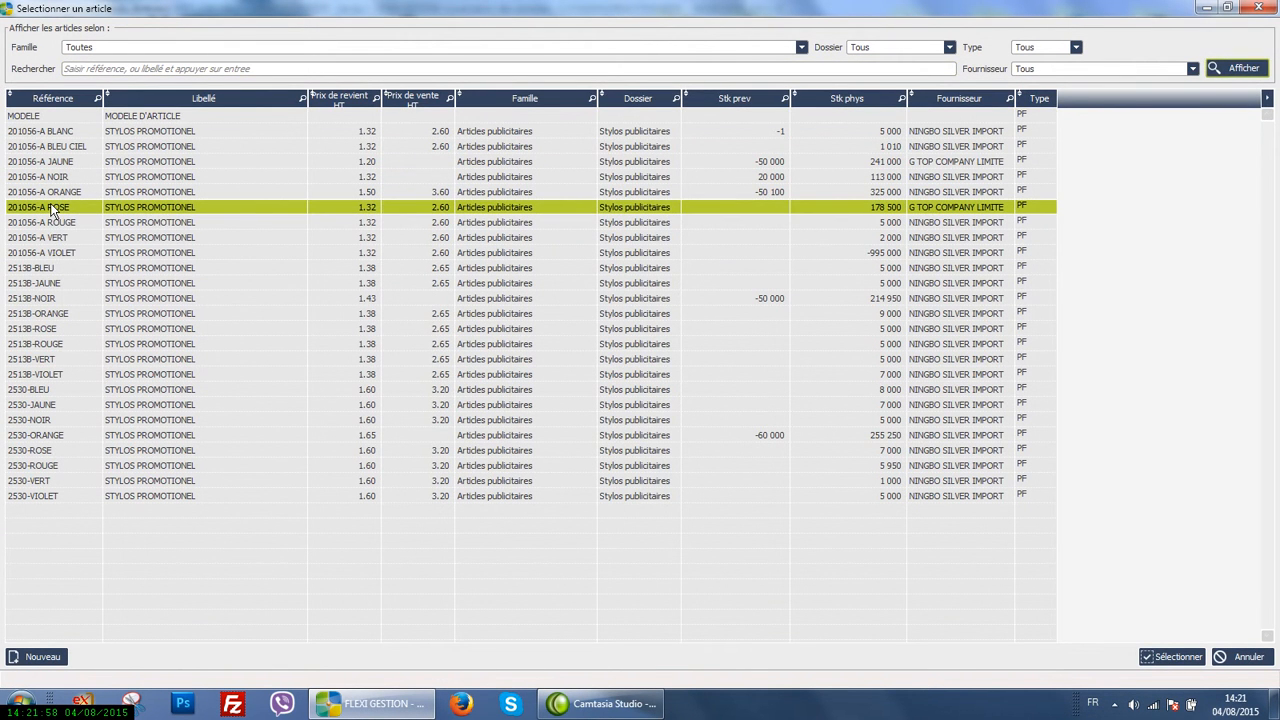
pyautogui.doubleClick(52, 208)
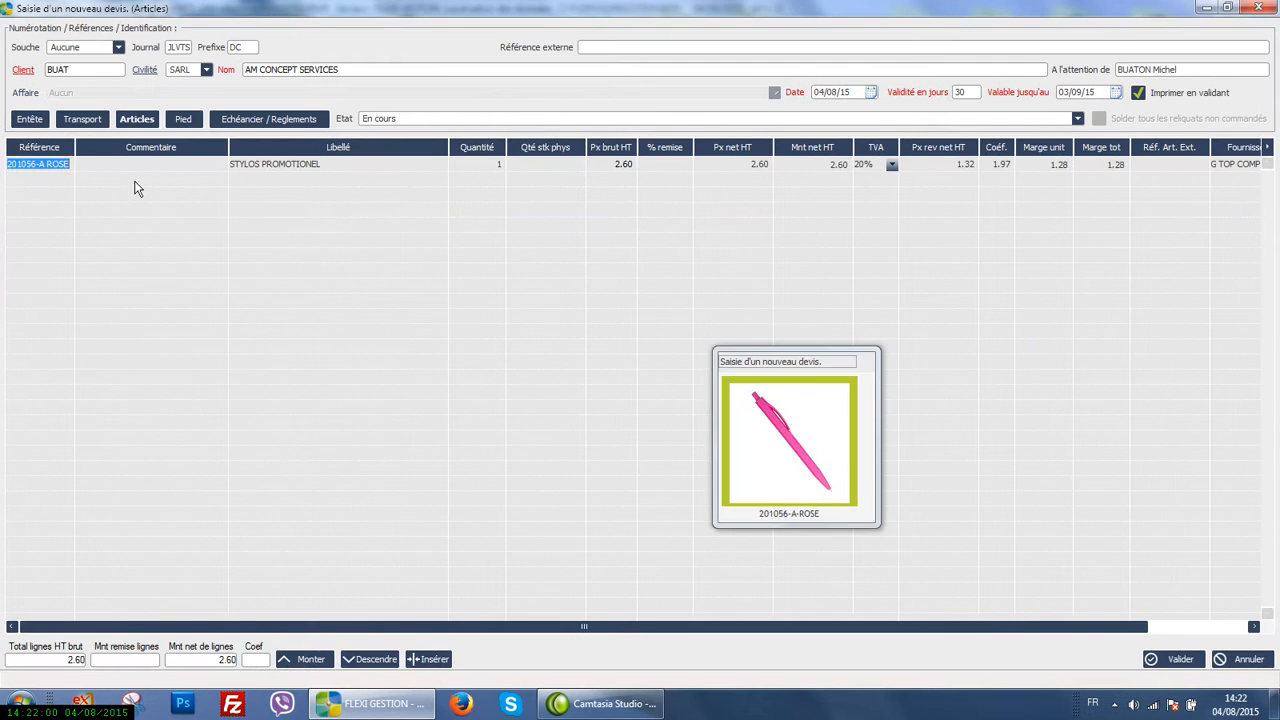
# - Set the quantity of the article 201056-A ROSE to 1000 on the quote's first line
pyautogui.click(494, 164)
pyautogui.write('1000')
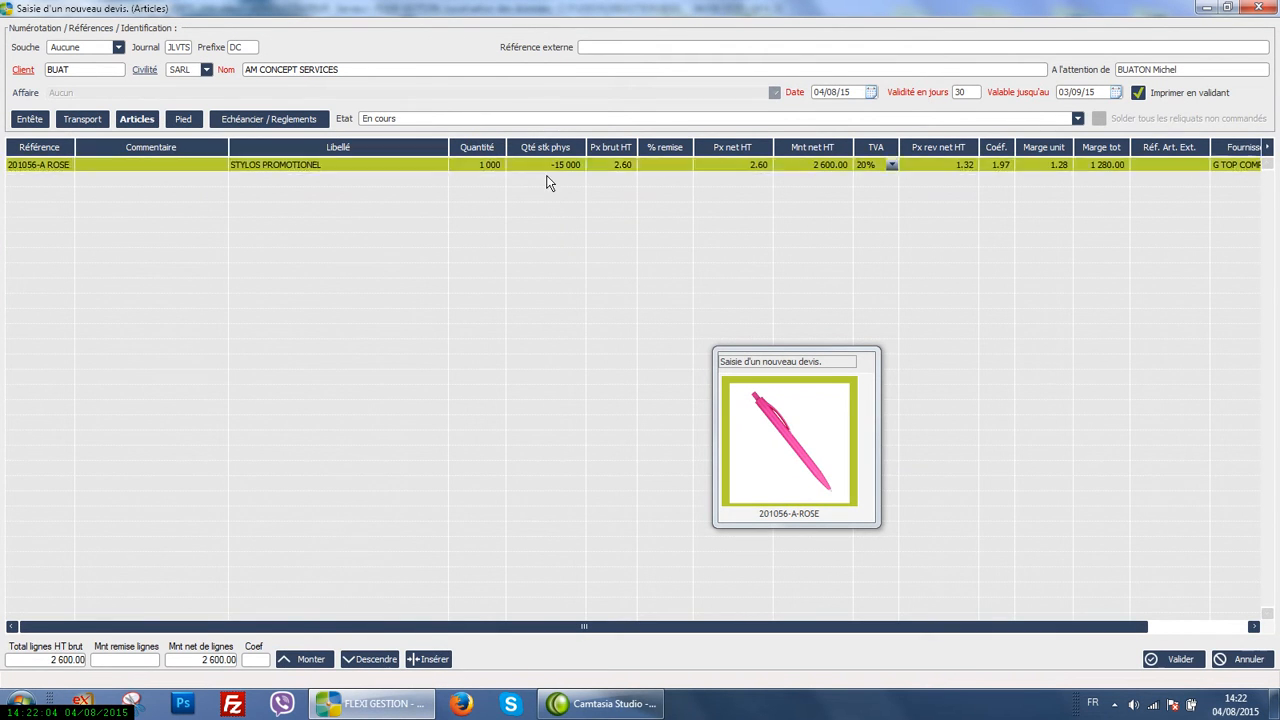
pyautogui.click(545, 179)
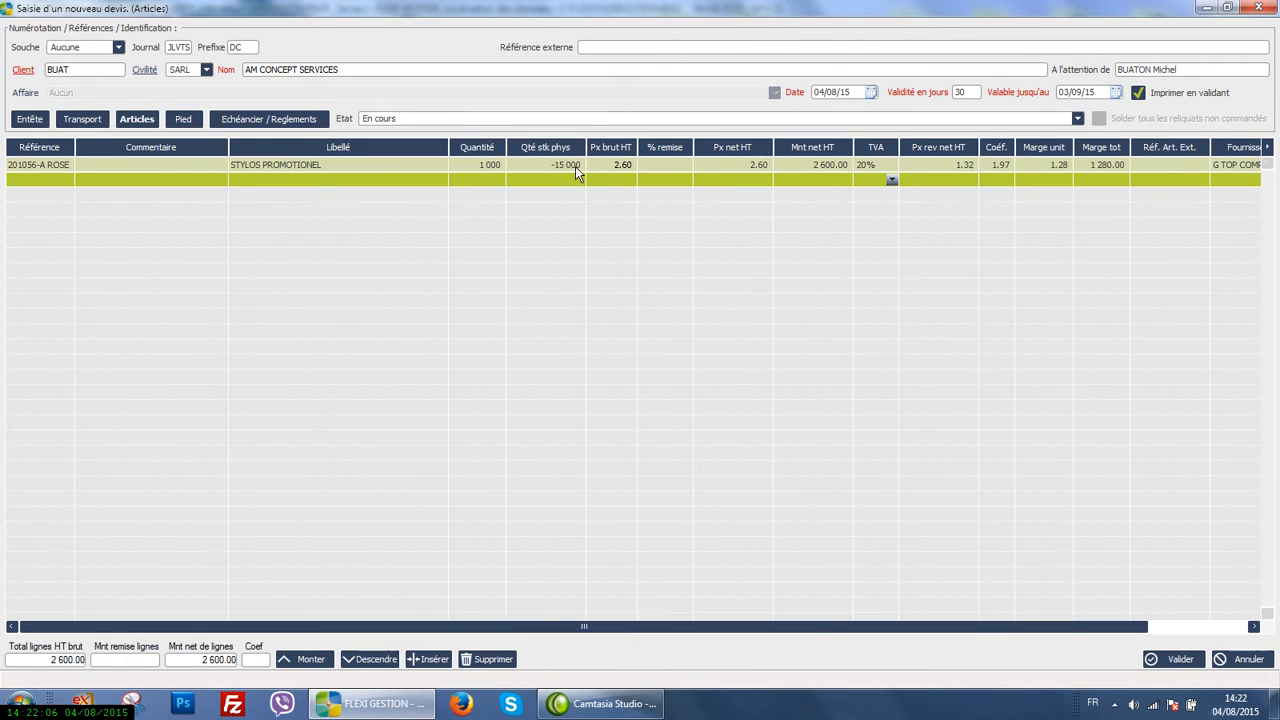
pyautogui.click(575, 166)
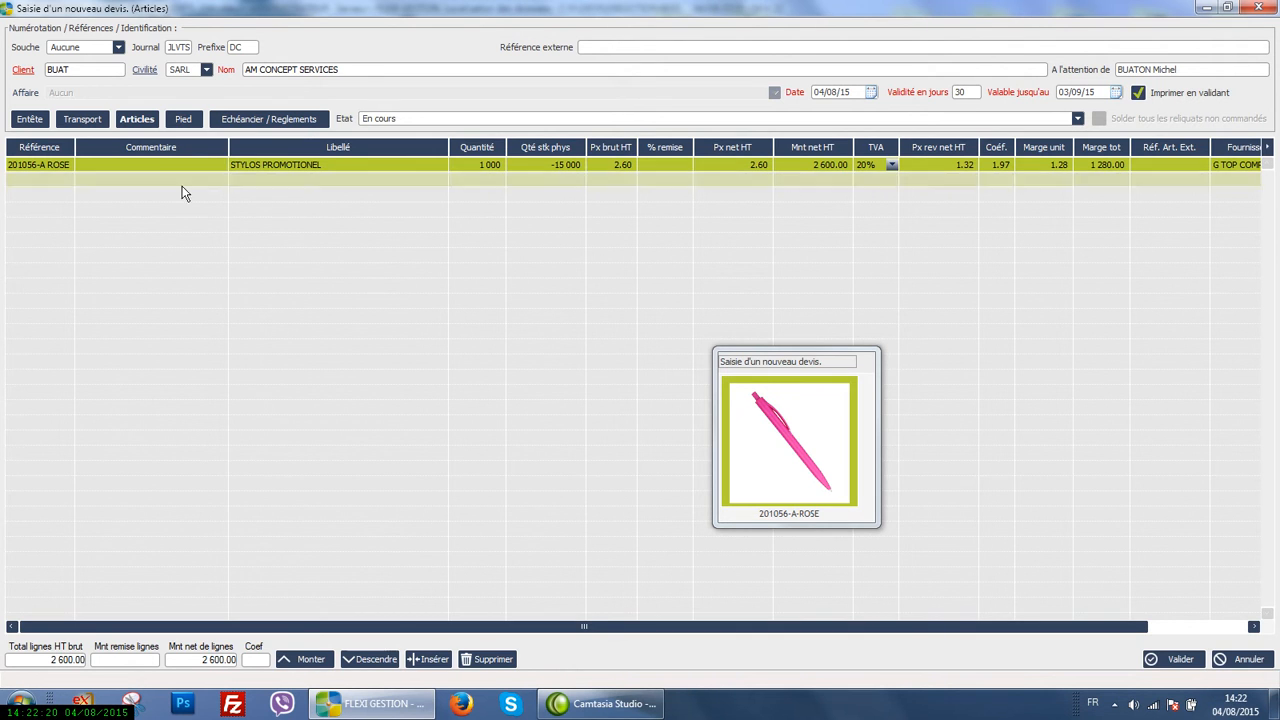
# - Add the article 2530-JAUNE on the quote's second line with a quantity of 2000
pyautogui.click(48, 183)
pyautogui.click(48, 181)
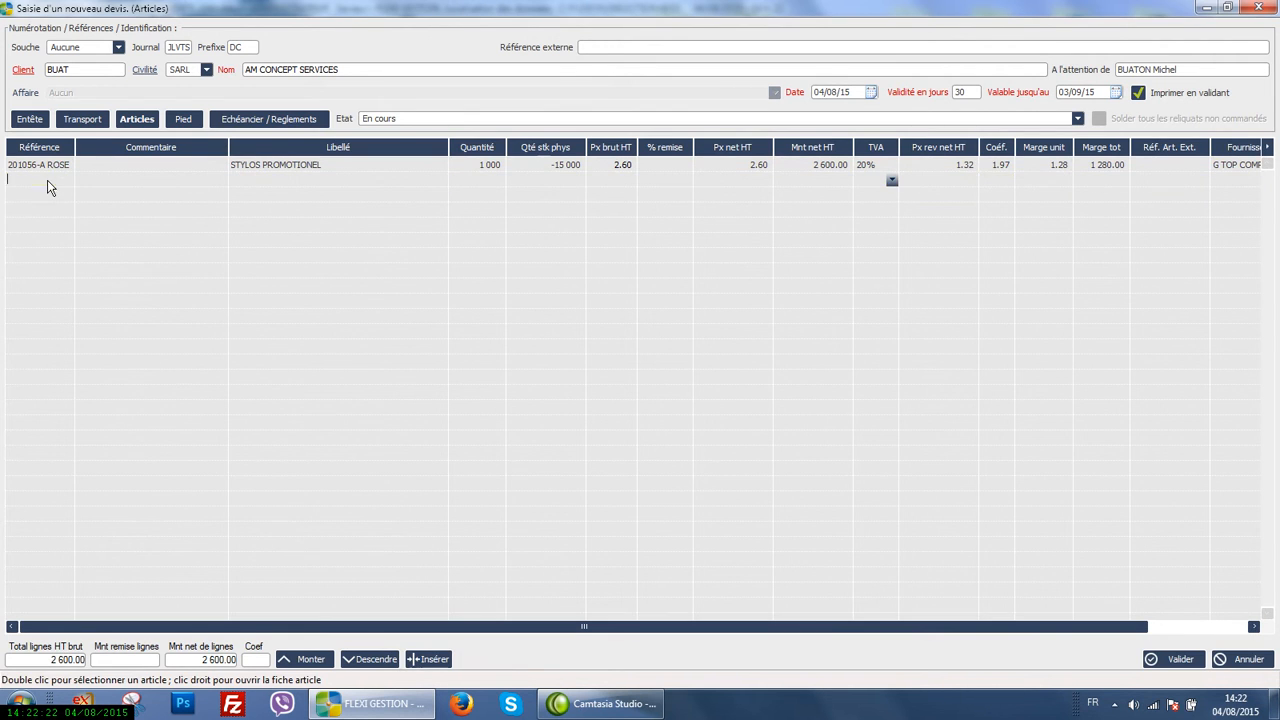
pyautogui.doubleClick(48, 181)
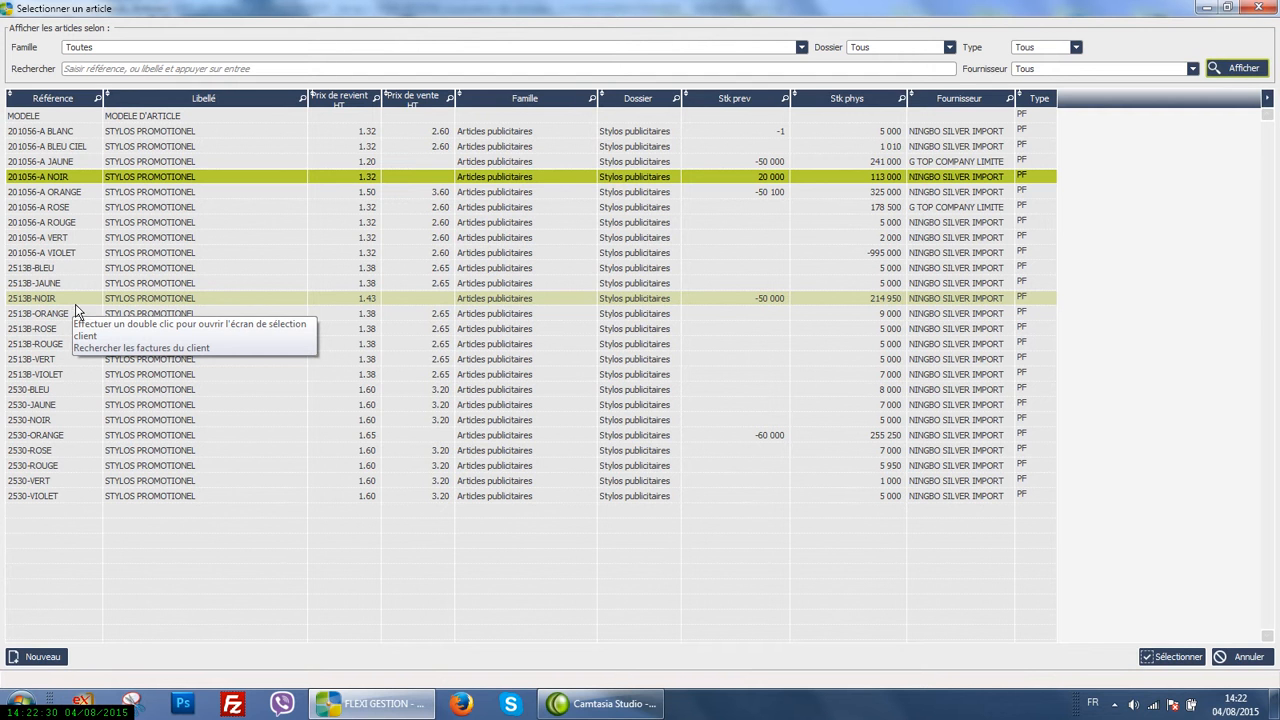
pyautogui.click(118, 408)
pyautogui.doubleClick(118, 408)
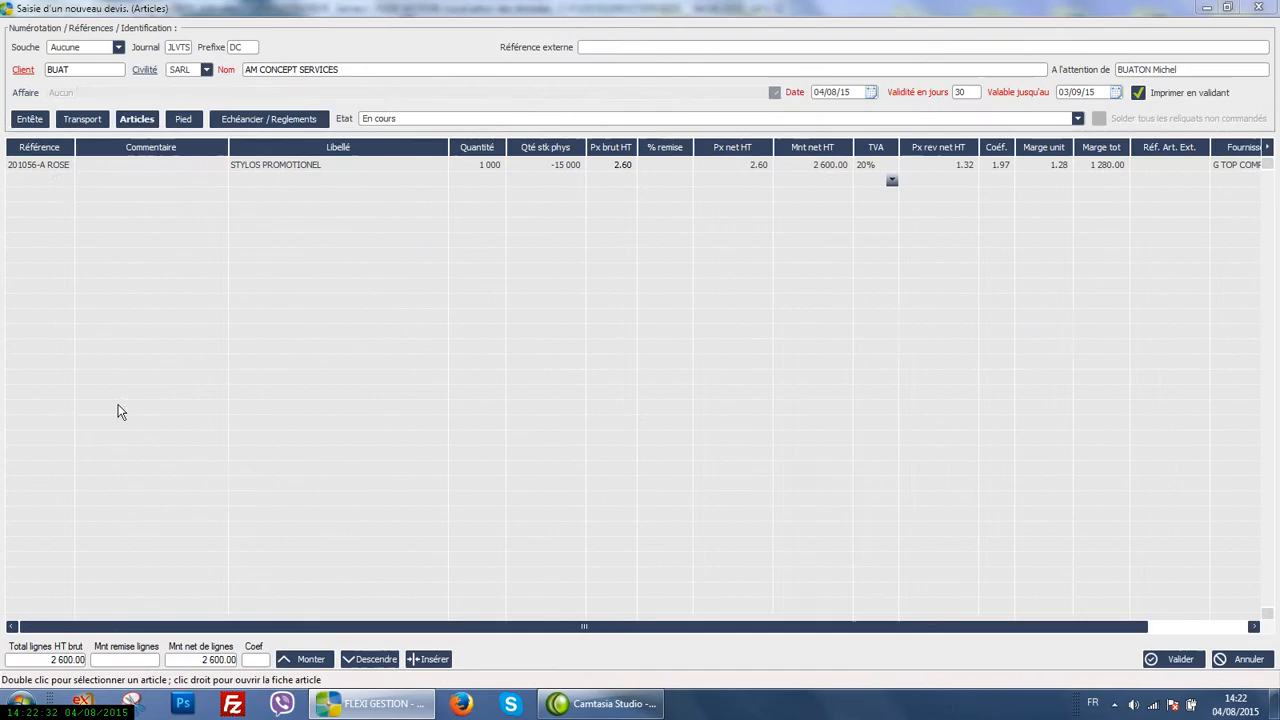
pyautogui.click(491, 180)
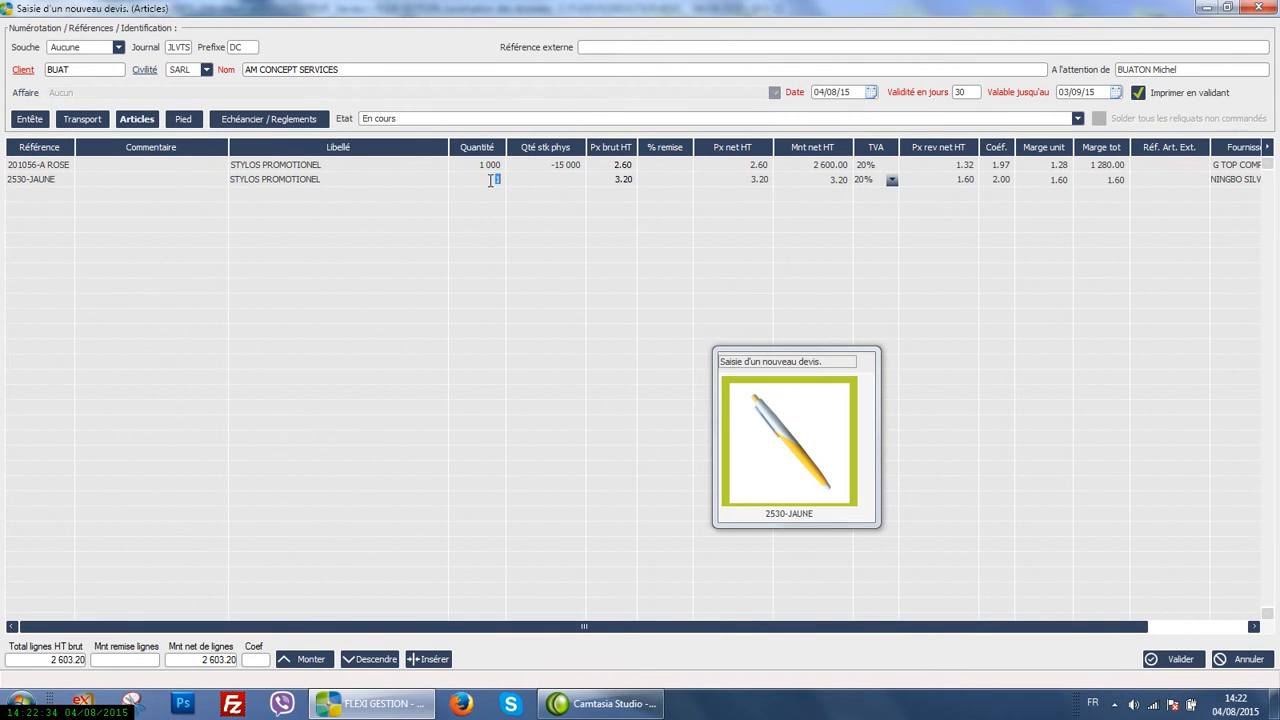
pyautogui.write('2000')
pyautogui.click(522, 186)
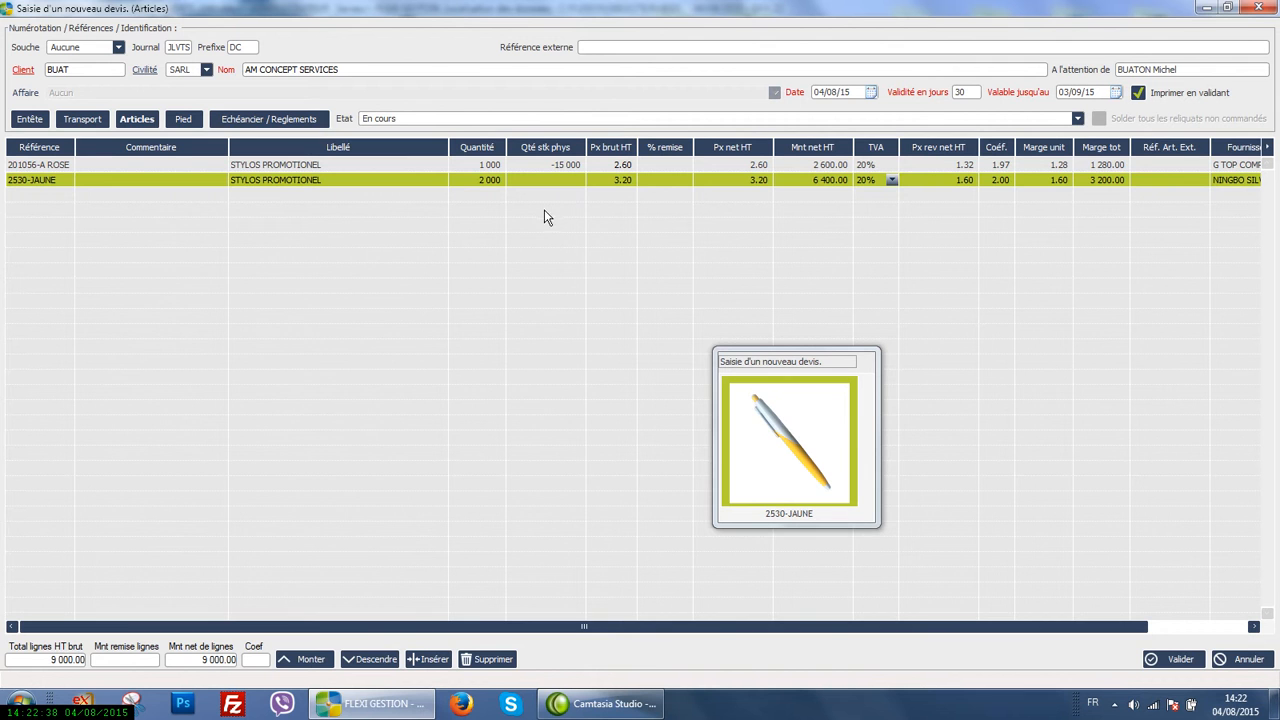
pyautogui.click(476, 196)
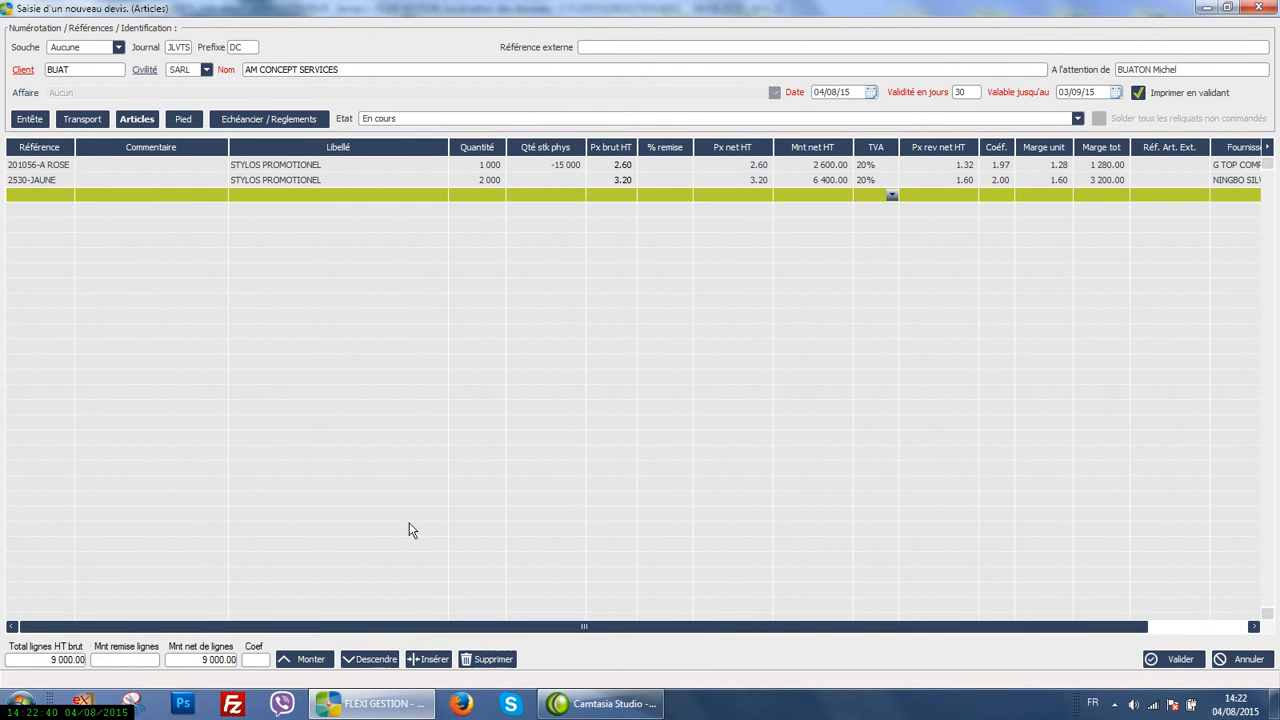
# - Validate the new quote, agreeing to exceed the client's credit limit and the stock, and generate its print preview with the article image list
pyautogui.click(1177, 660)
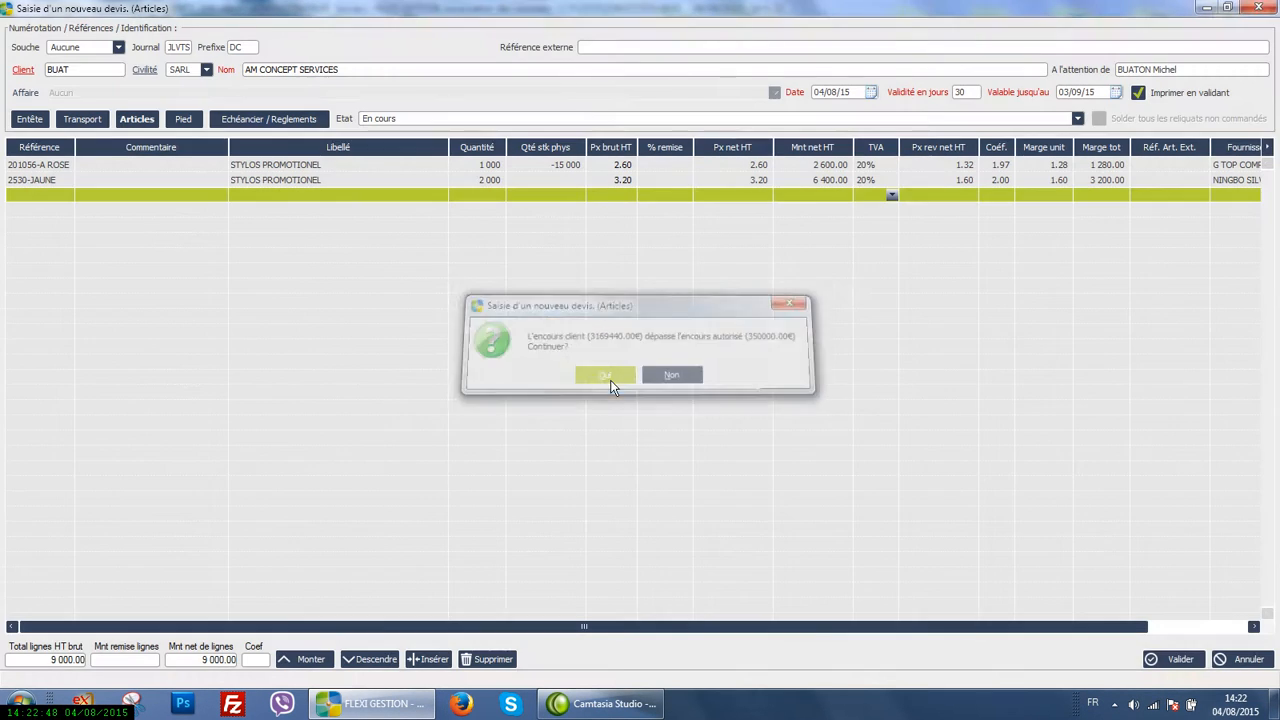
pyautogui.click(608, 378)
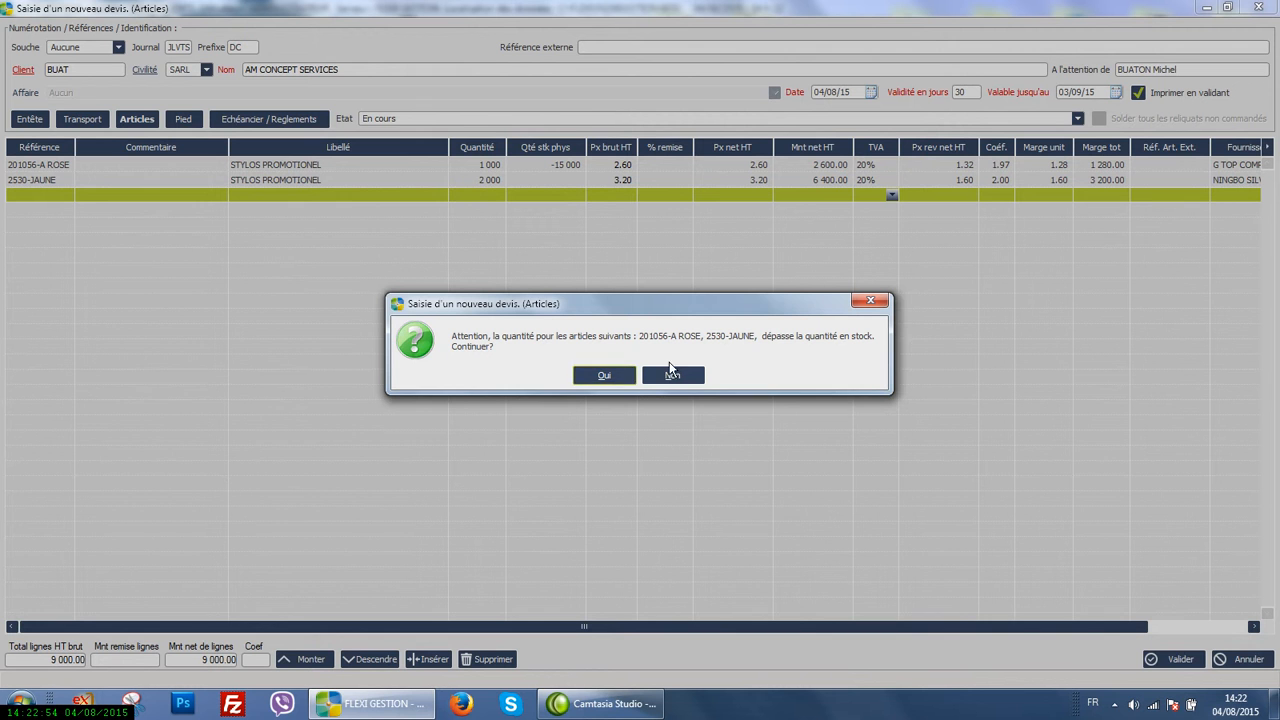
pyautogui.click(604, 375)
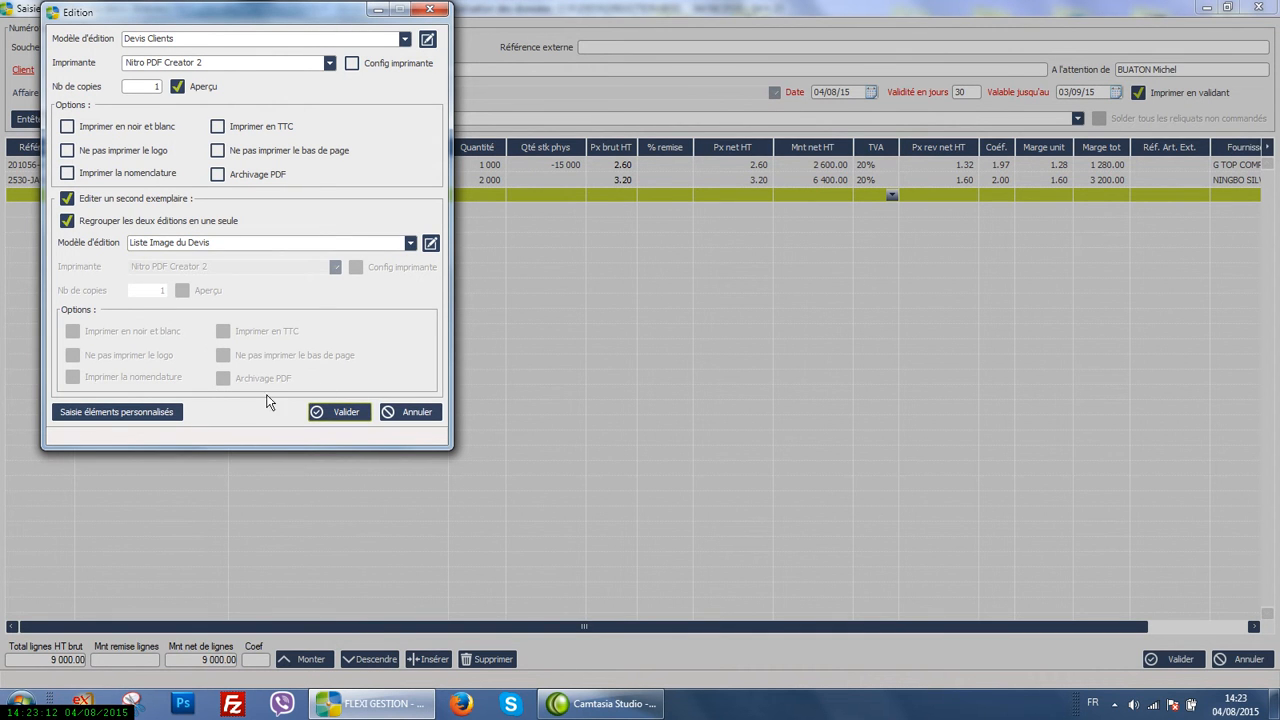
pyautogui.click(355, 413)
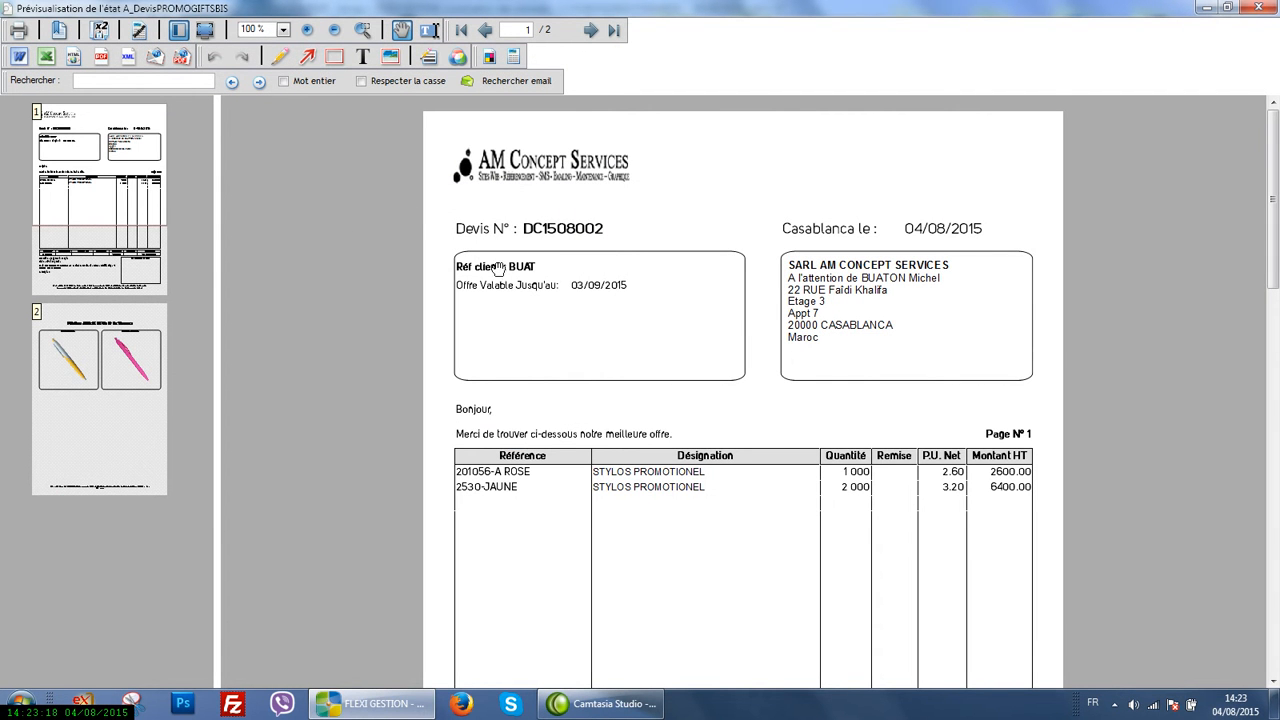
# - Review the quote preview from the client details through the lines, totals and delivery place to the article photos, and close it and the quotes list
pyautogui.scroll(-2, 890, 256)
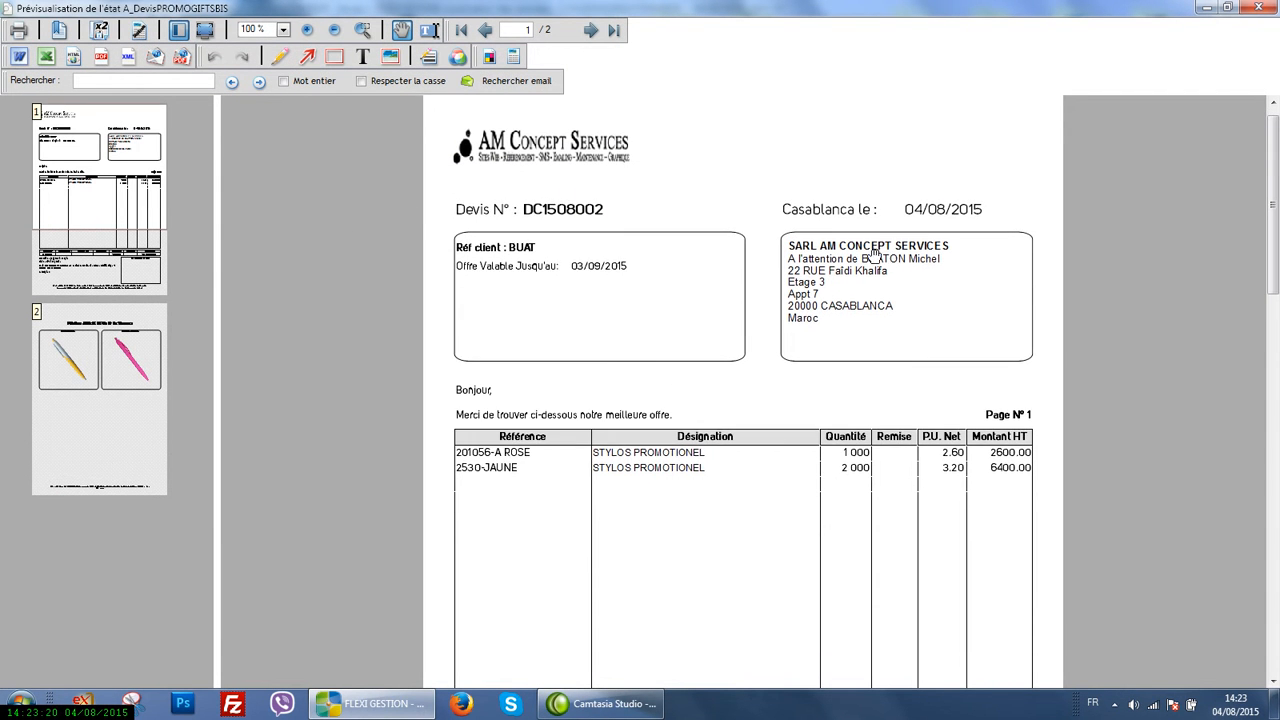
pyautogui.scroll(-2, 787, 292)
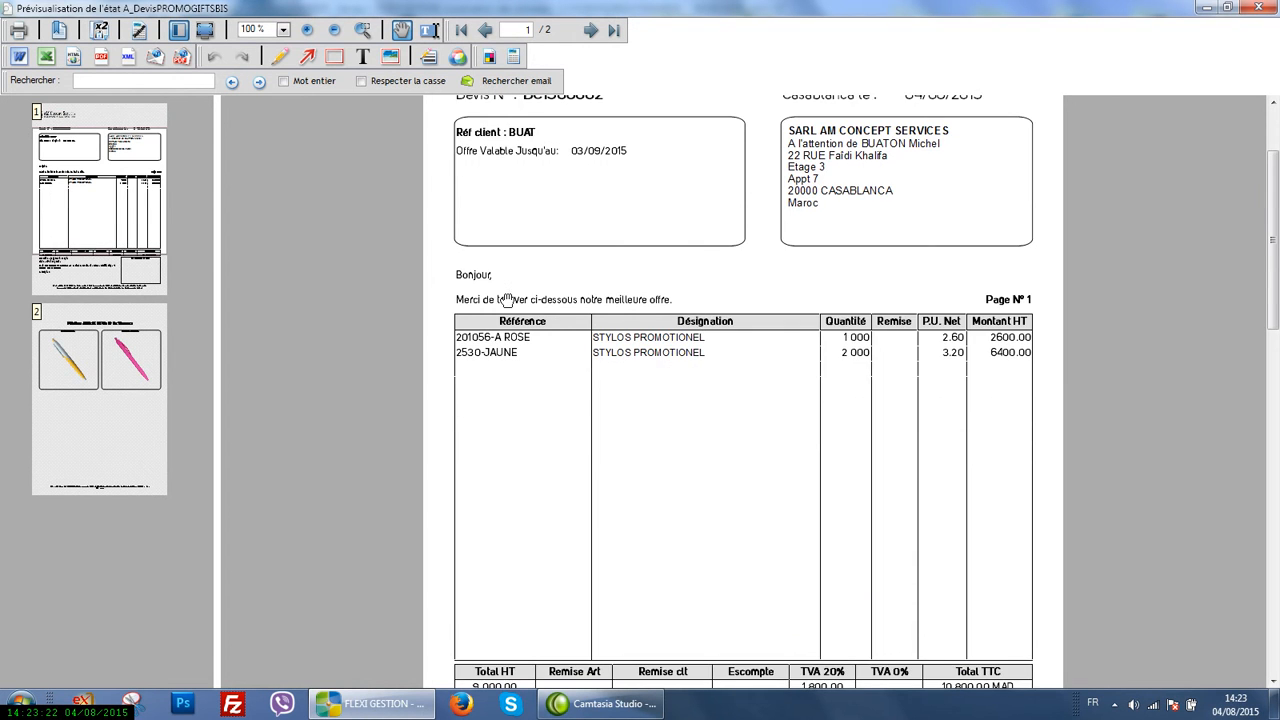
pyautogui.scroll(-3, 514, 299)
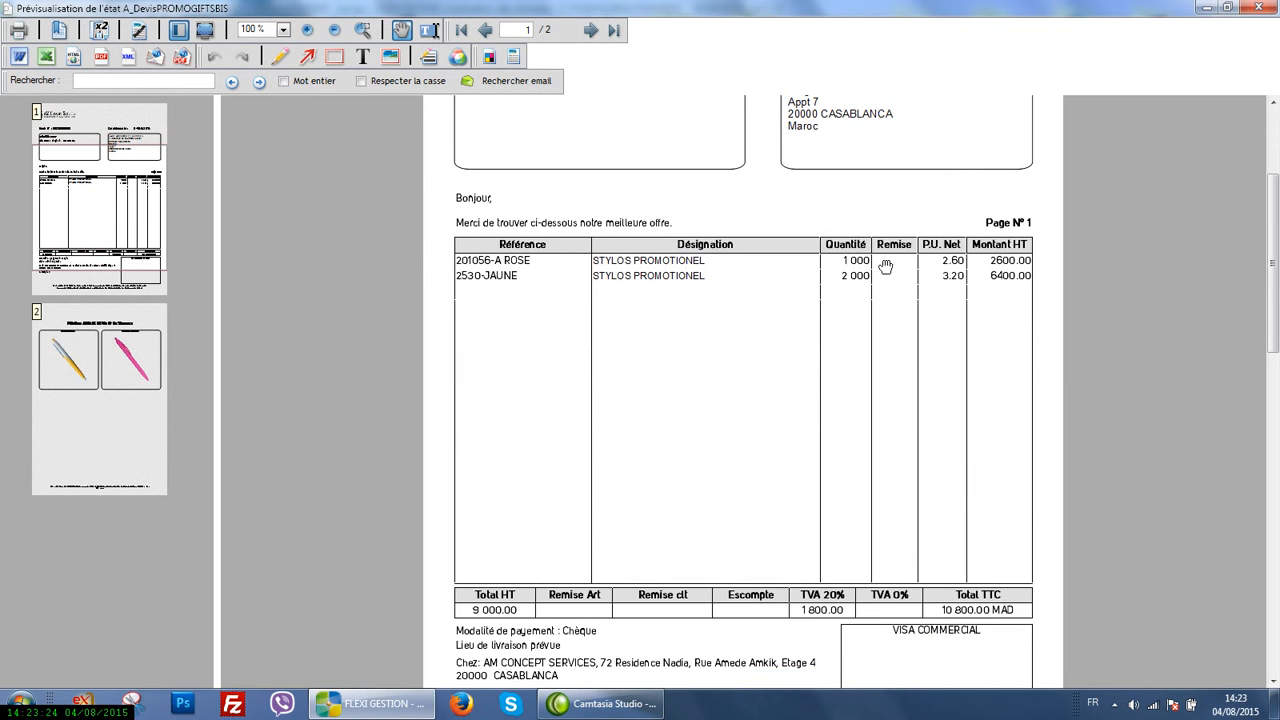
pyautogui.scroll(-5, 906, 306)
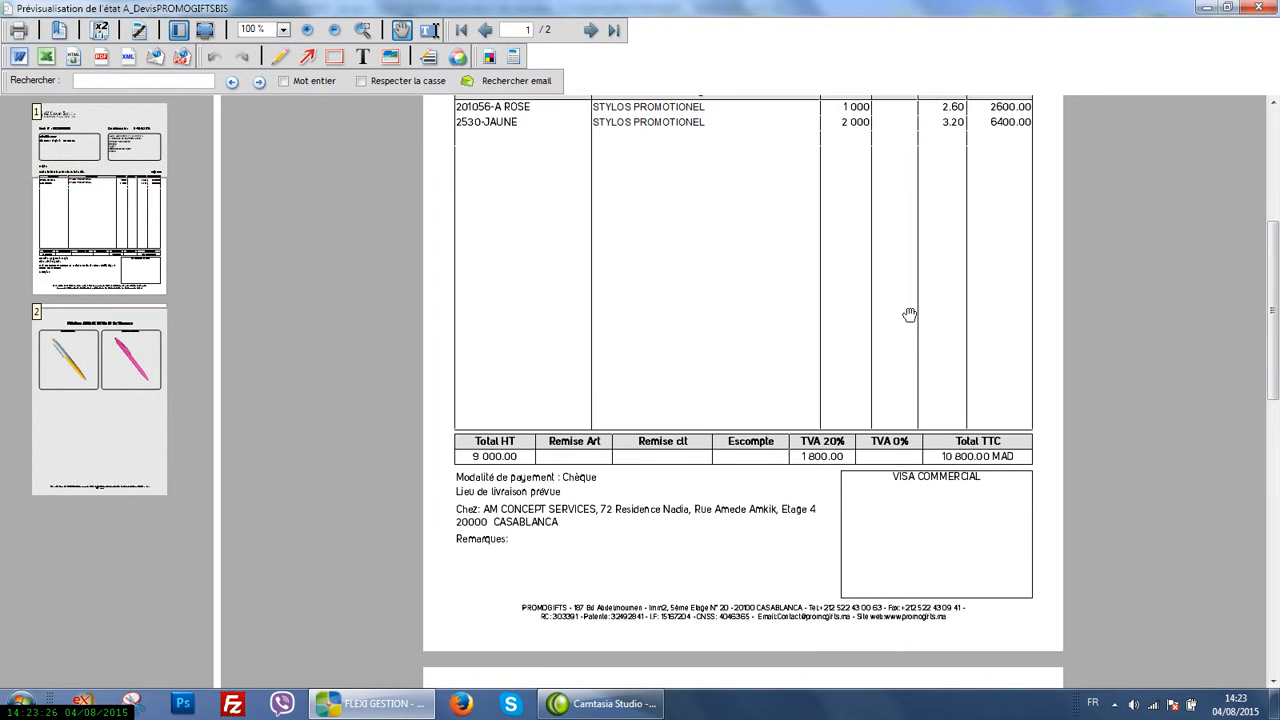
pyautogui.scroll(-2, 912, 319)
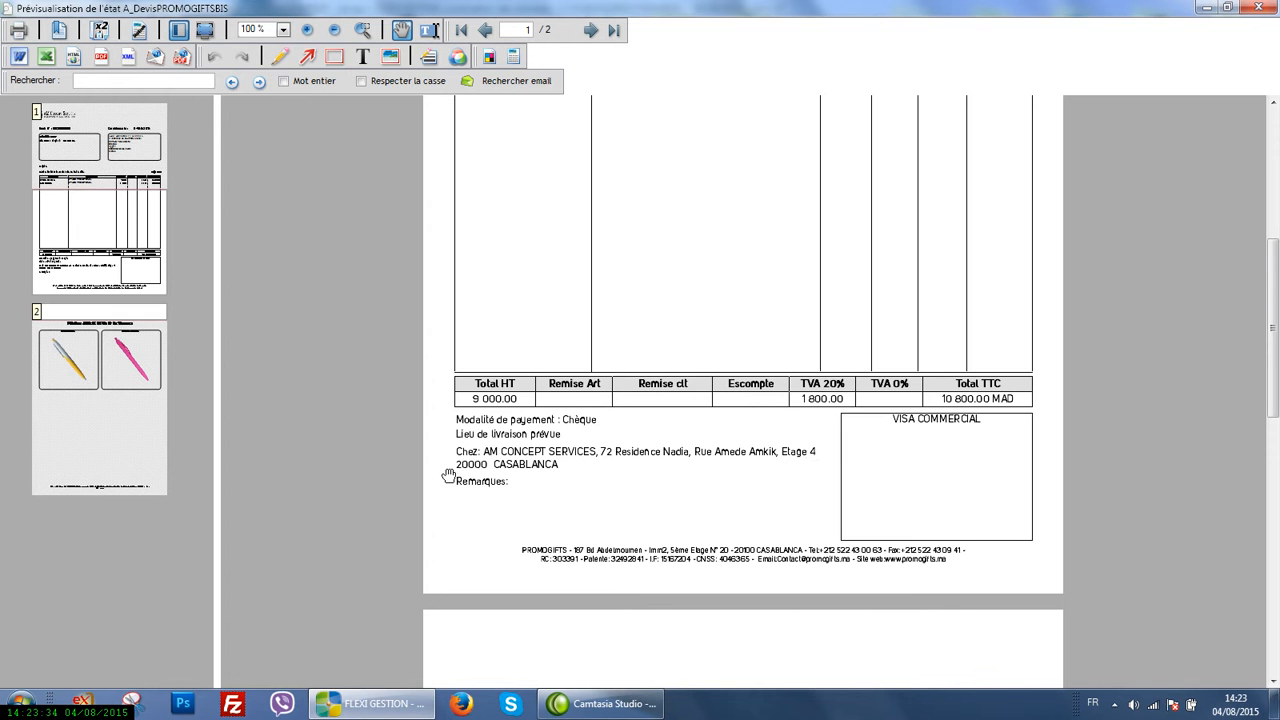
pyautogui.scroll(-1, 609, 439)
pyautogui.scroll(-5, 530, 403)
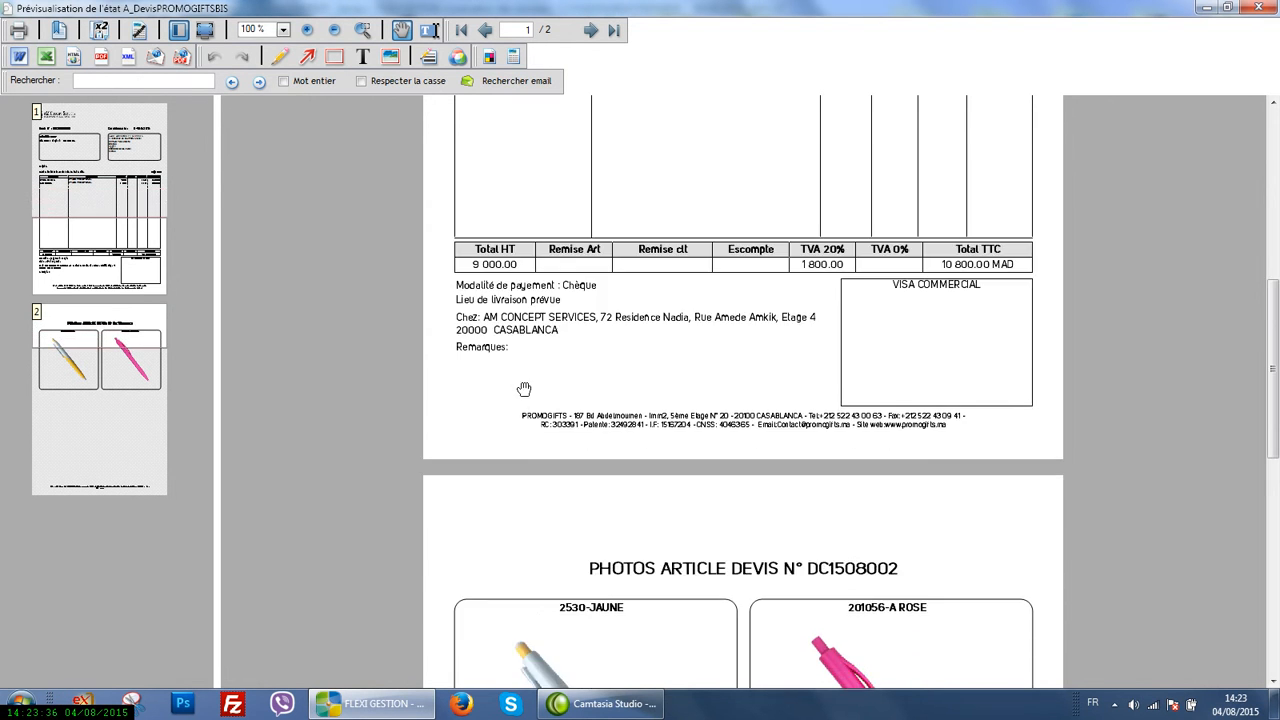
pyautogui.scroll(-4, 544, 404)
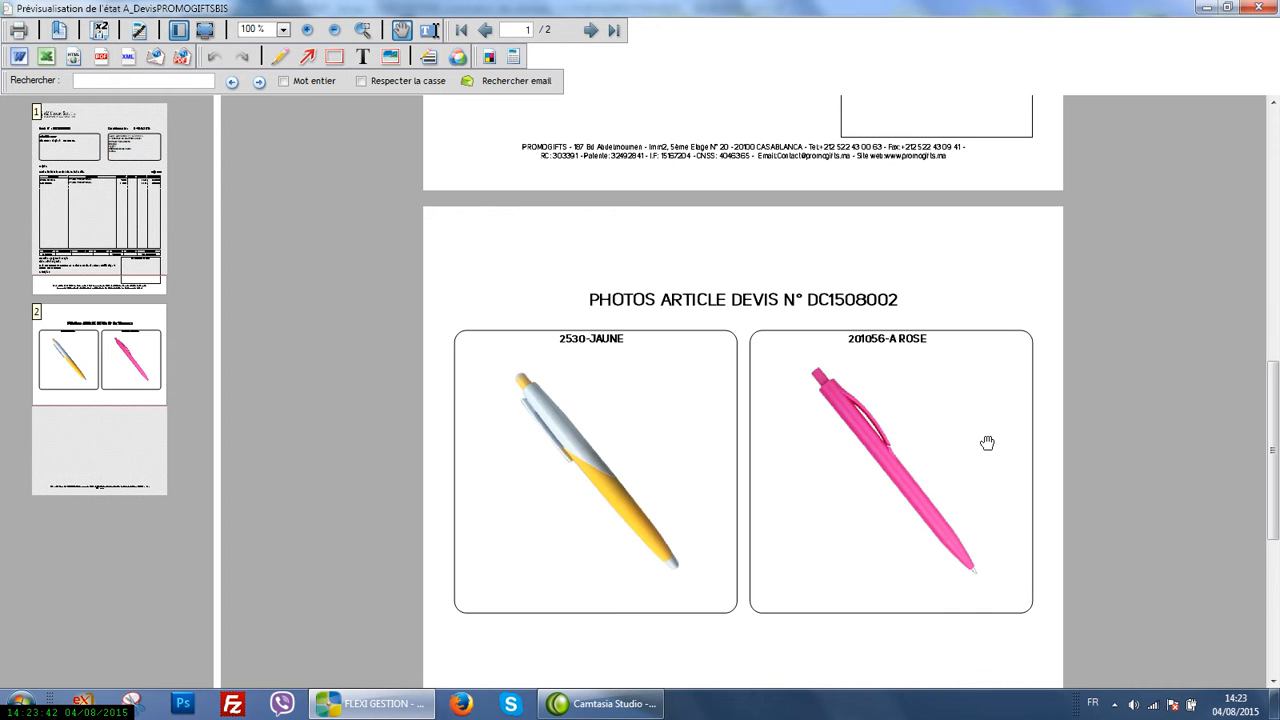
pyautogui.moveTo(1278, 421); pyautogui.dragTo(1275, 160)
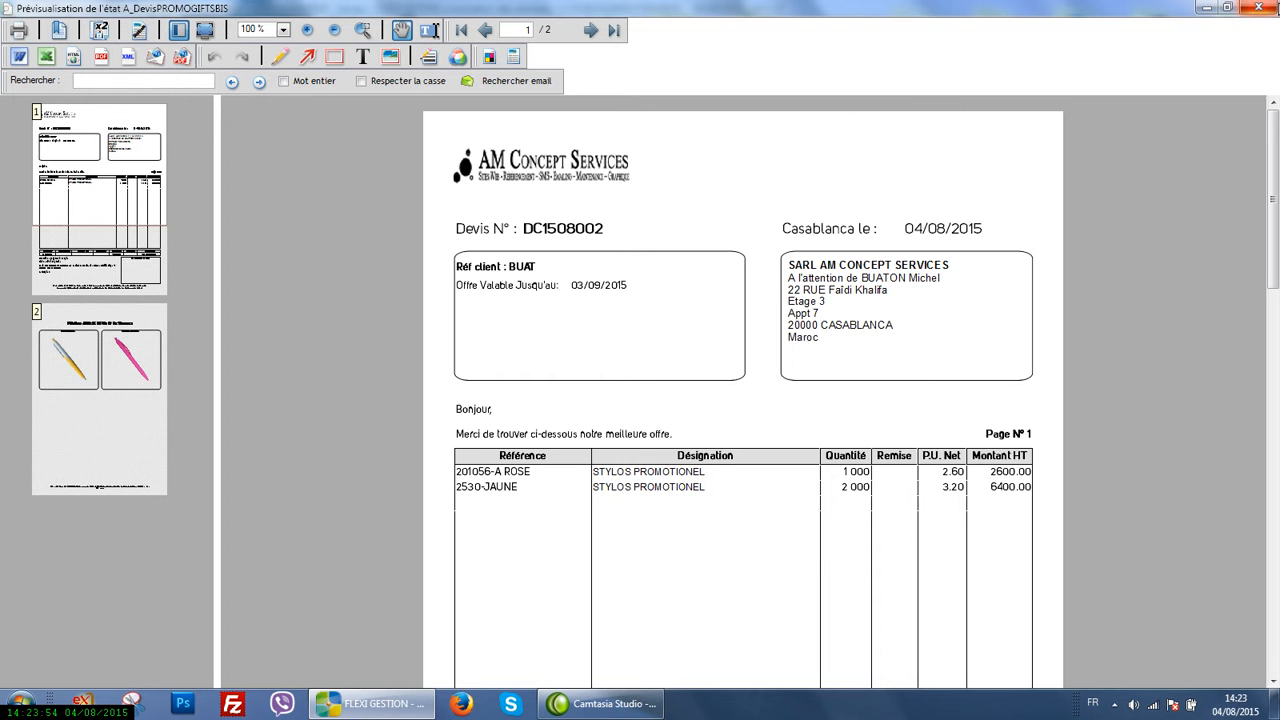
pyautogui.click(1260, 8)
pyautogui.click(1260, 8)
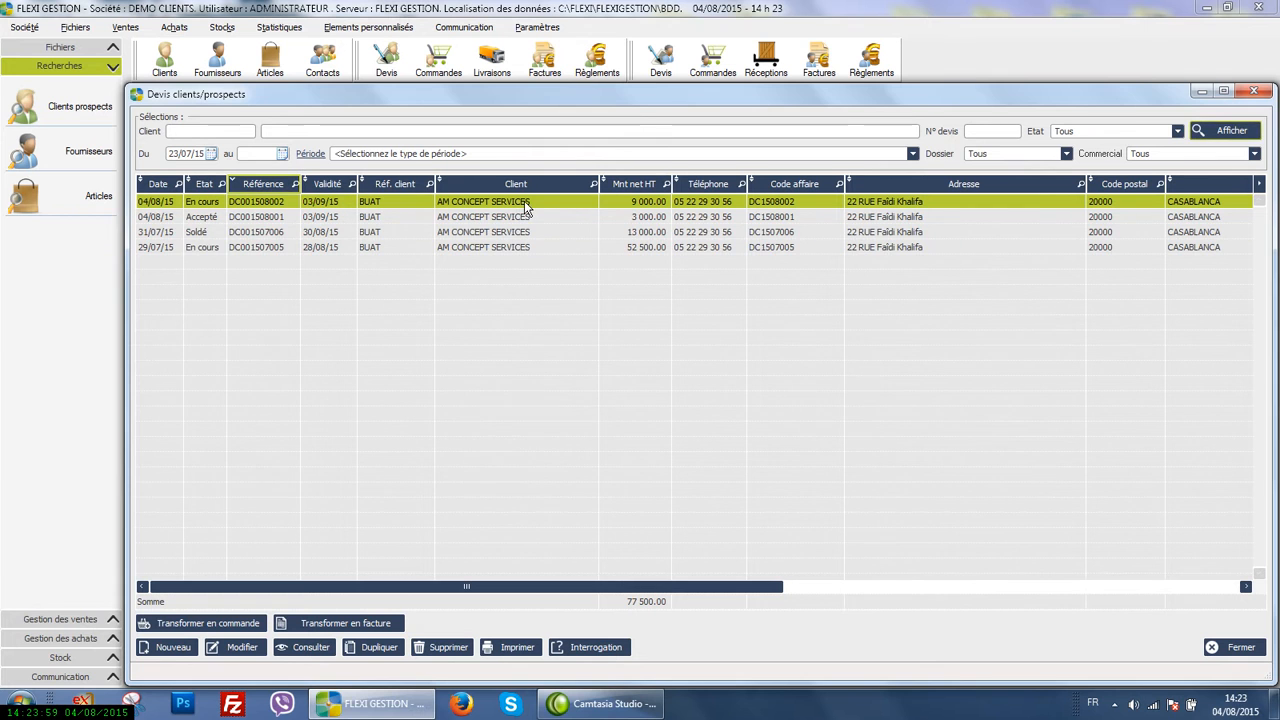
pyautogui.click(1253, 91)
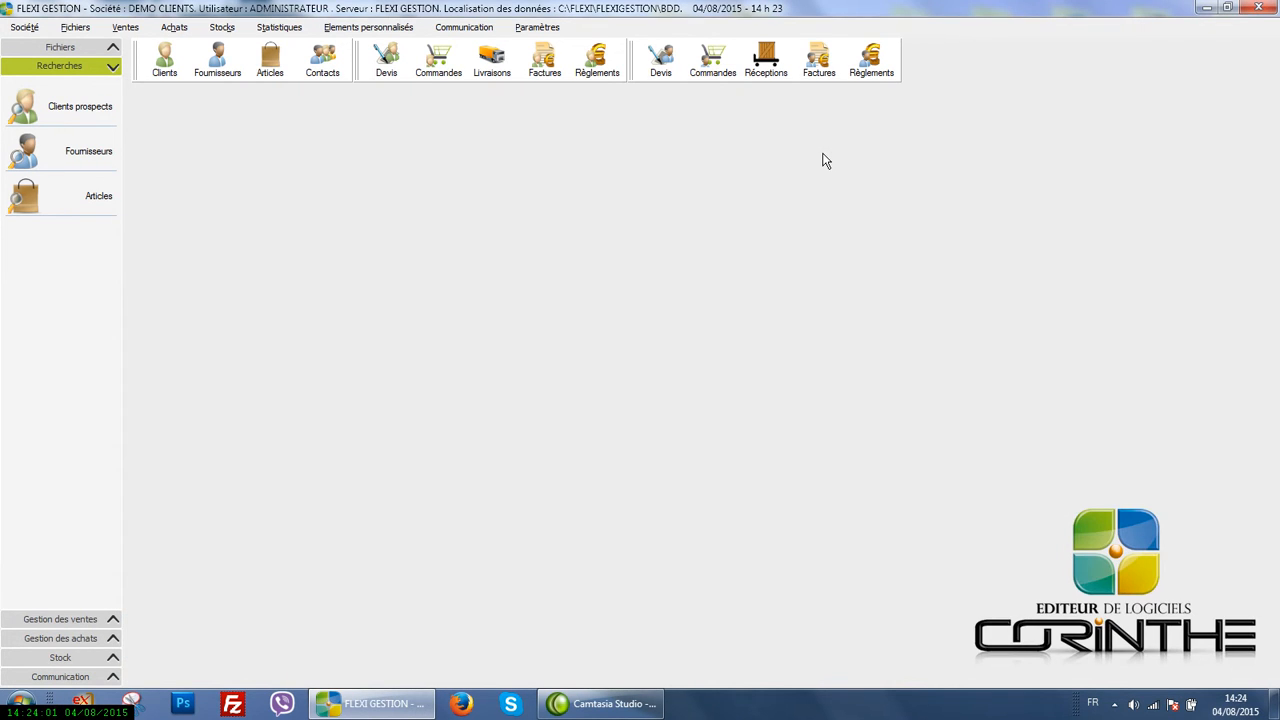
# - Display the client quotes, transform the newest in-progress quote dated 04/08/15 into an order, and check the order's transport data
pyautogui.click(395, 65)
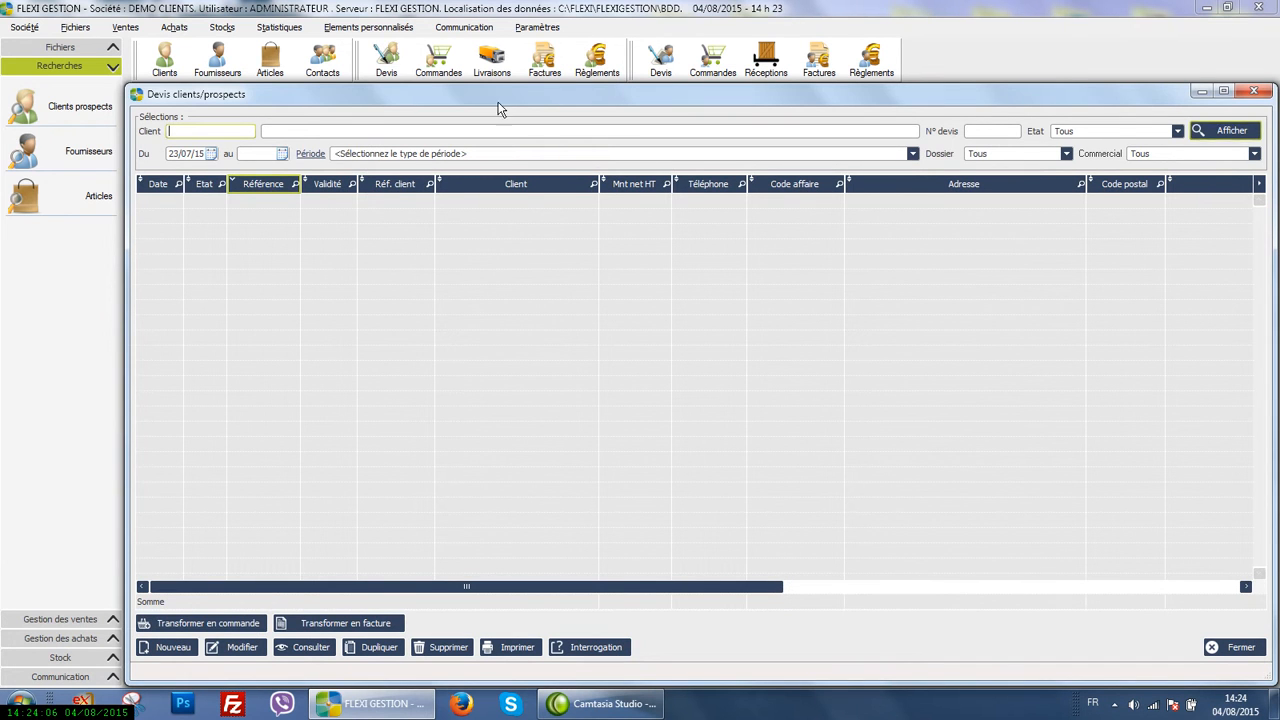
pyautogui.click(1218, 136)
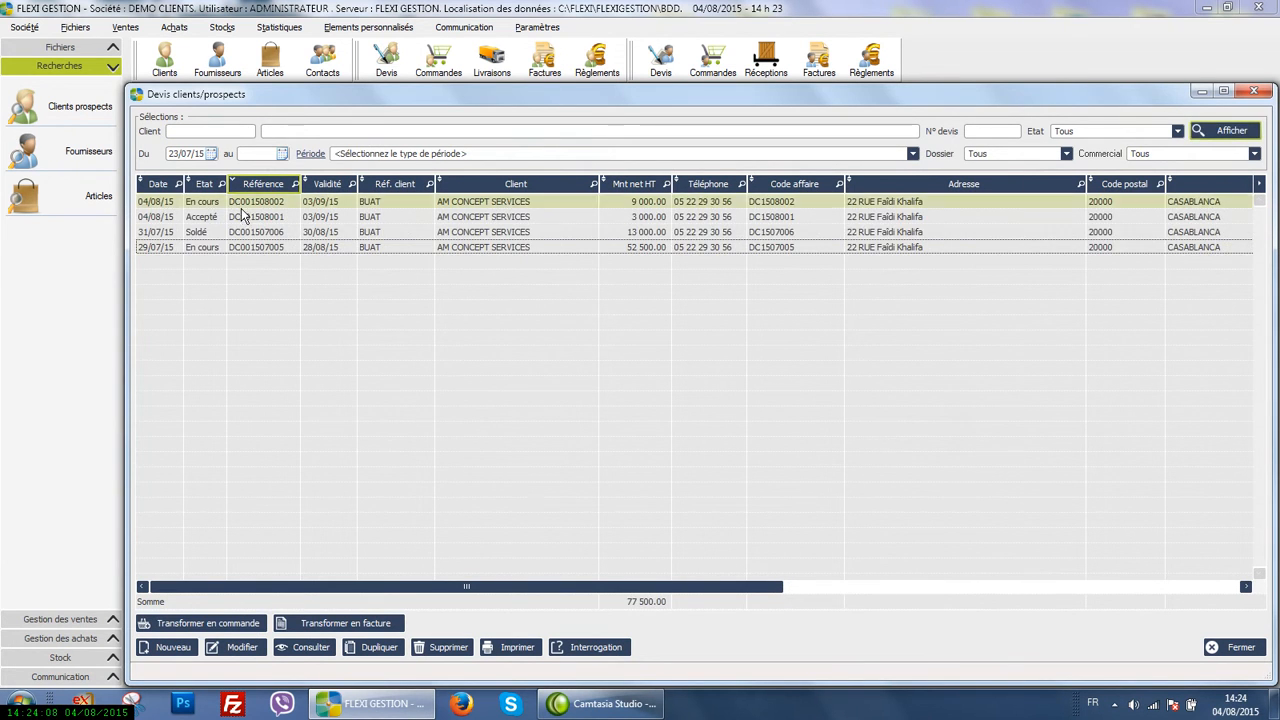
pyautogui.click(208, 205)
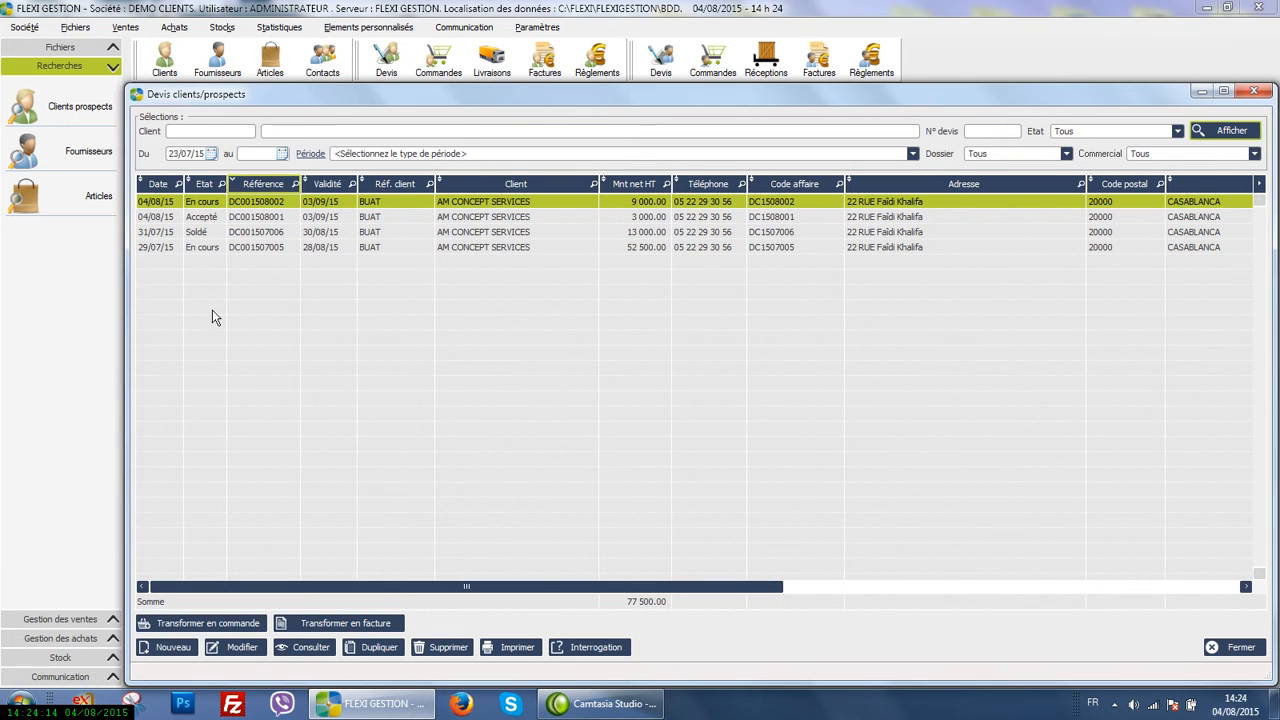
pyautogui.click(223, 625)
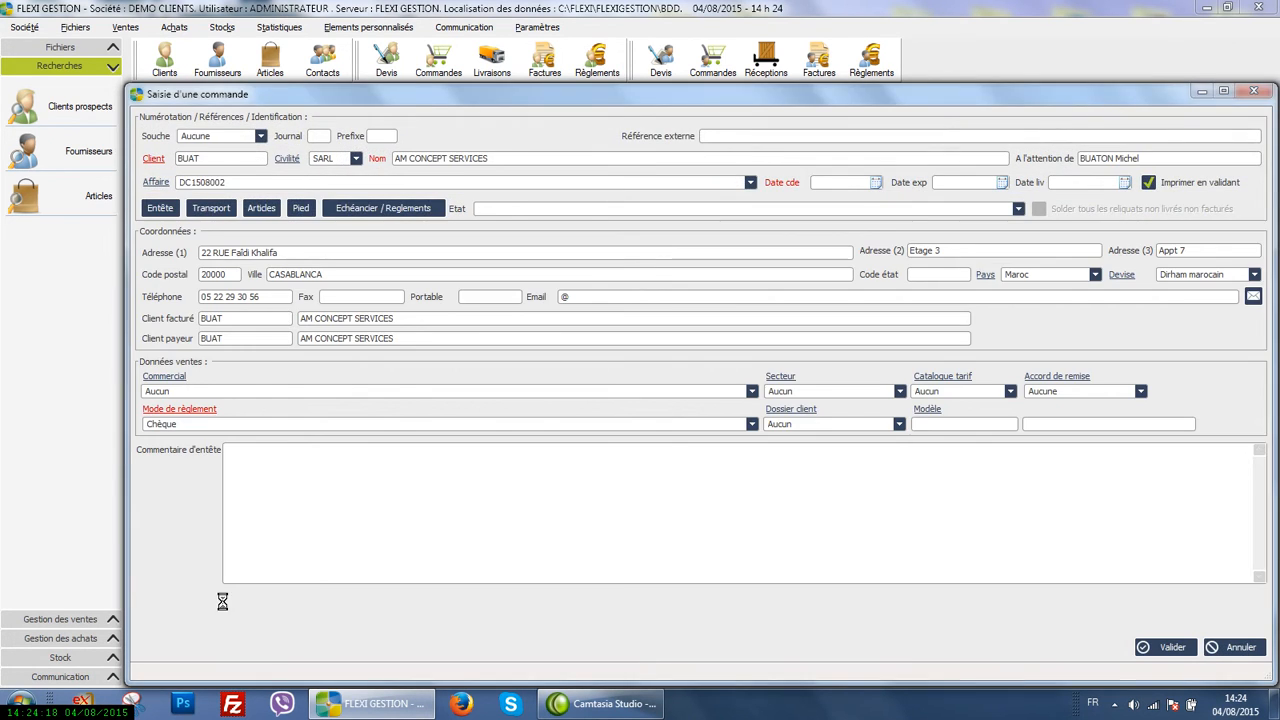
pyautogui.click(219, 212)
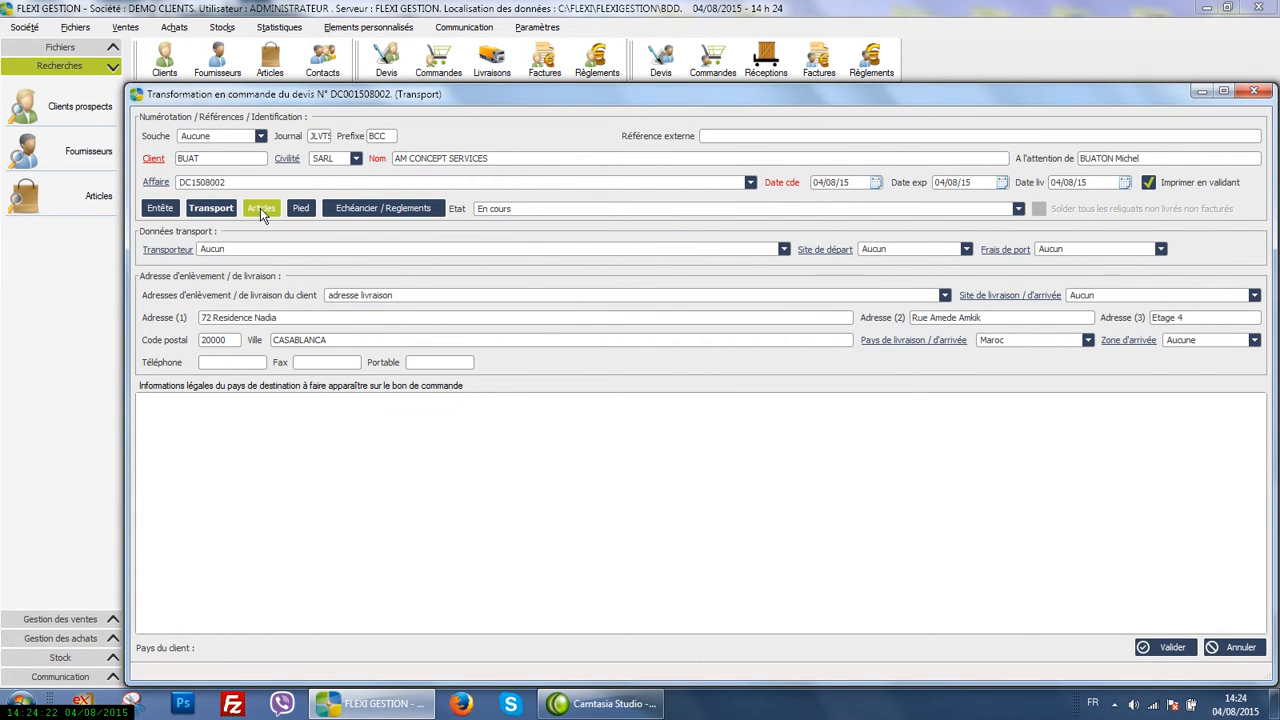
# - In the order's articles, set the quantity of 201056-A ROSE to 12000 and of 2530-JAUNE to 8000
pyautogui.click(260, 208)
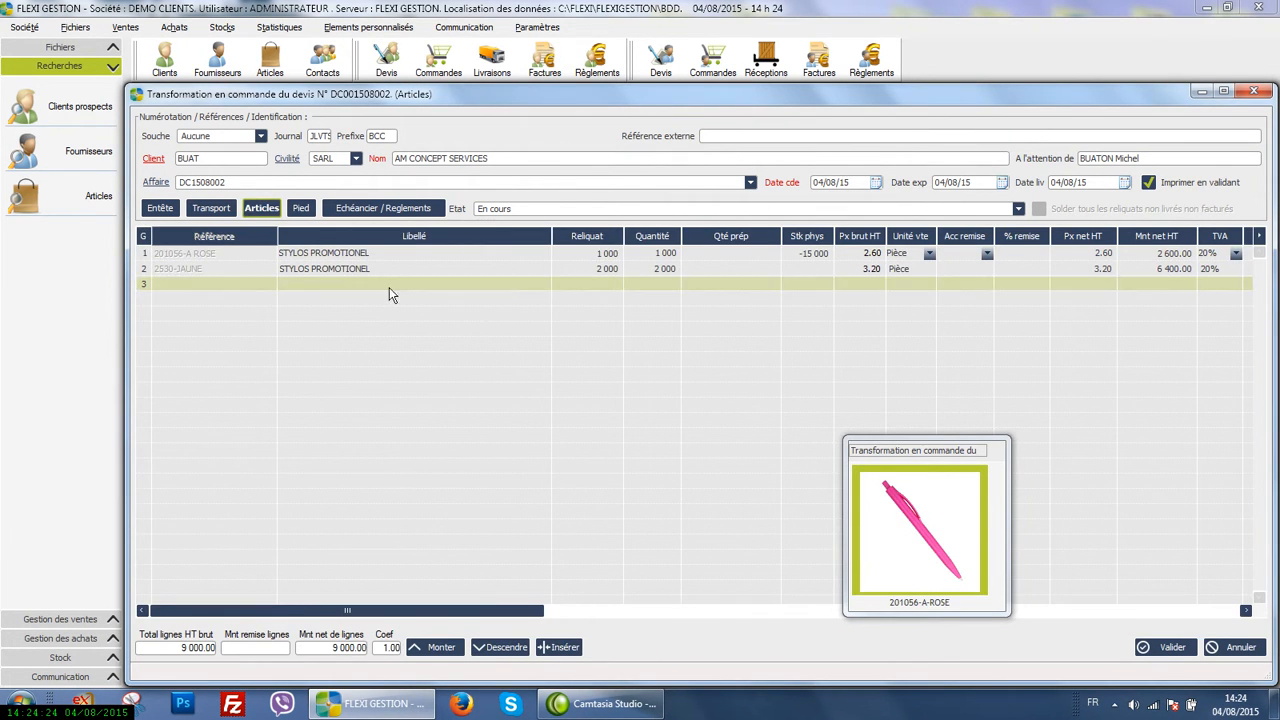
pyautogui.click(665, 255)
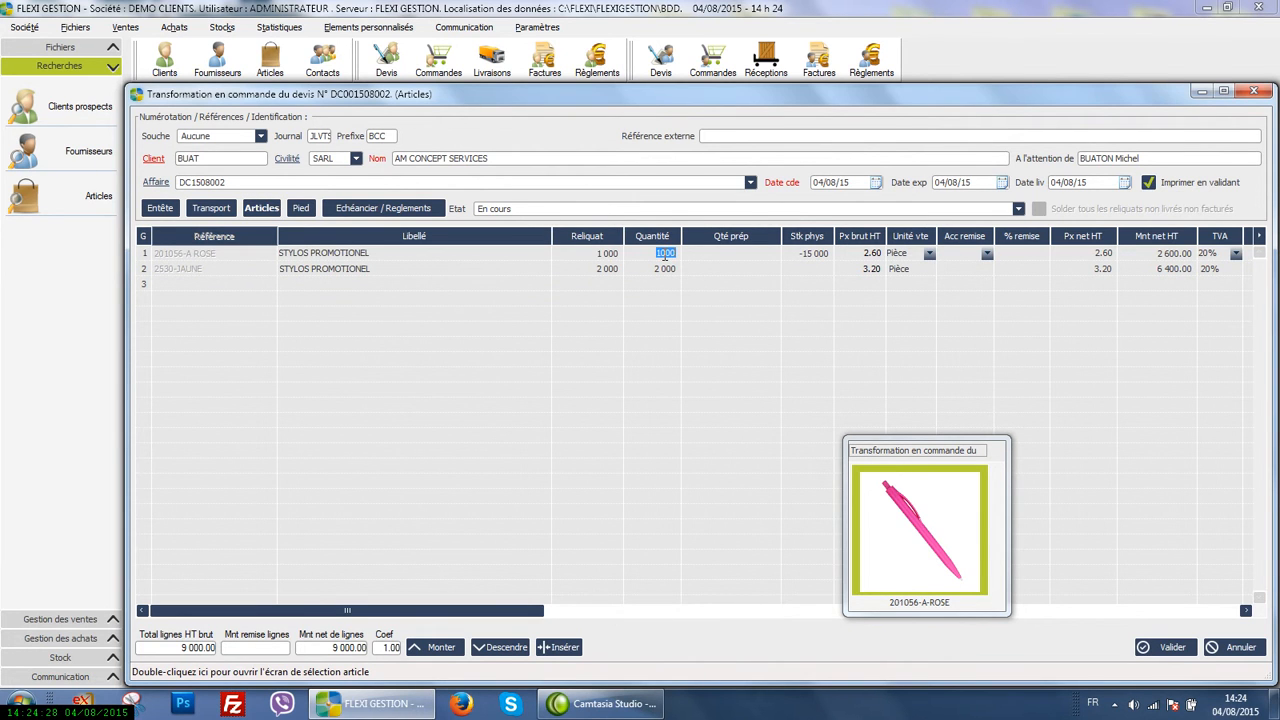
pyautogui.write('12000')
pyautogui.click(706, 272)
pyautogui.click(657, 270)
pyautogui.click(657, 272)
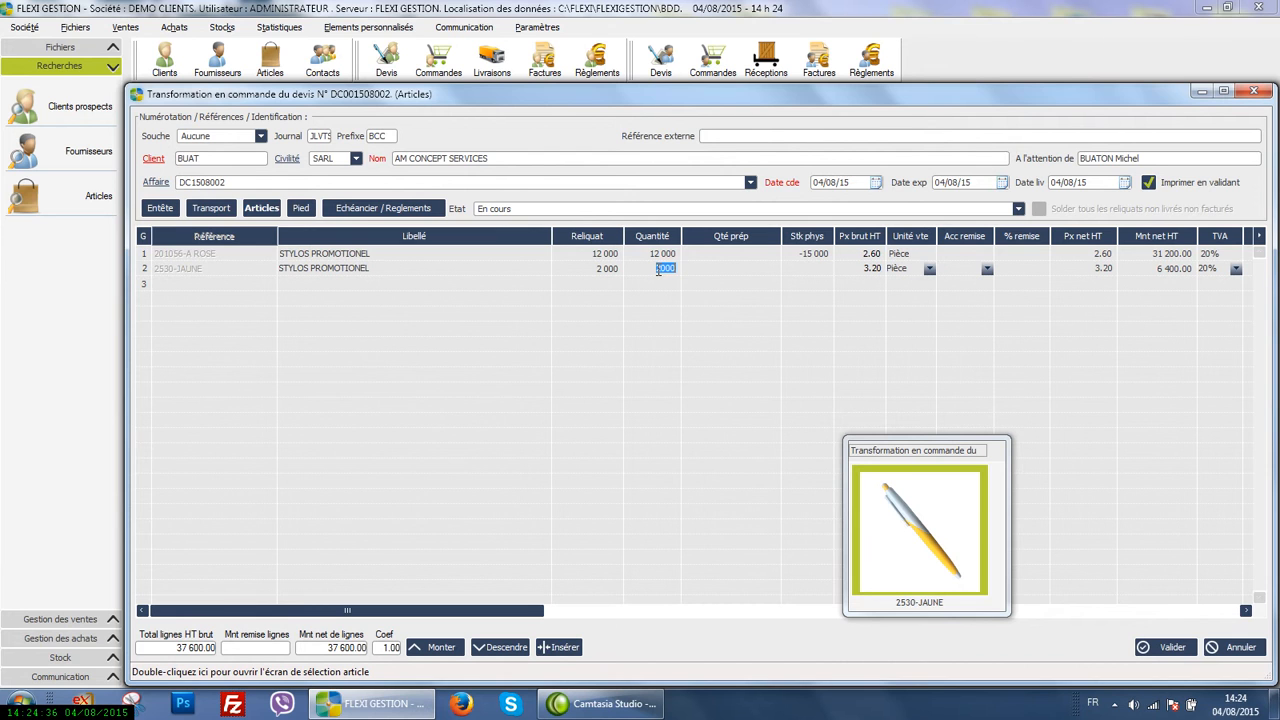
pyautogui.write('8000')
pyautogui.click(686, 285)
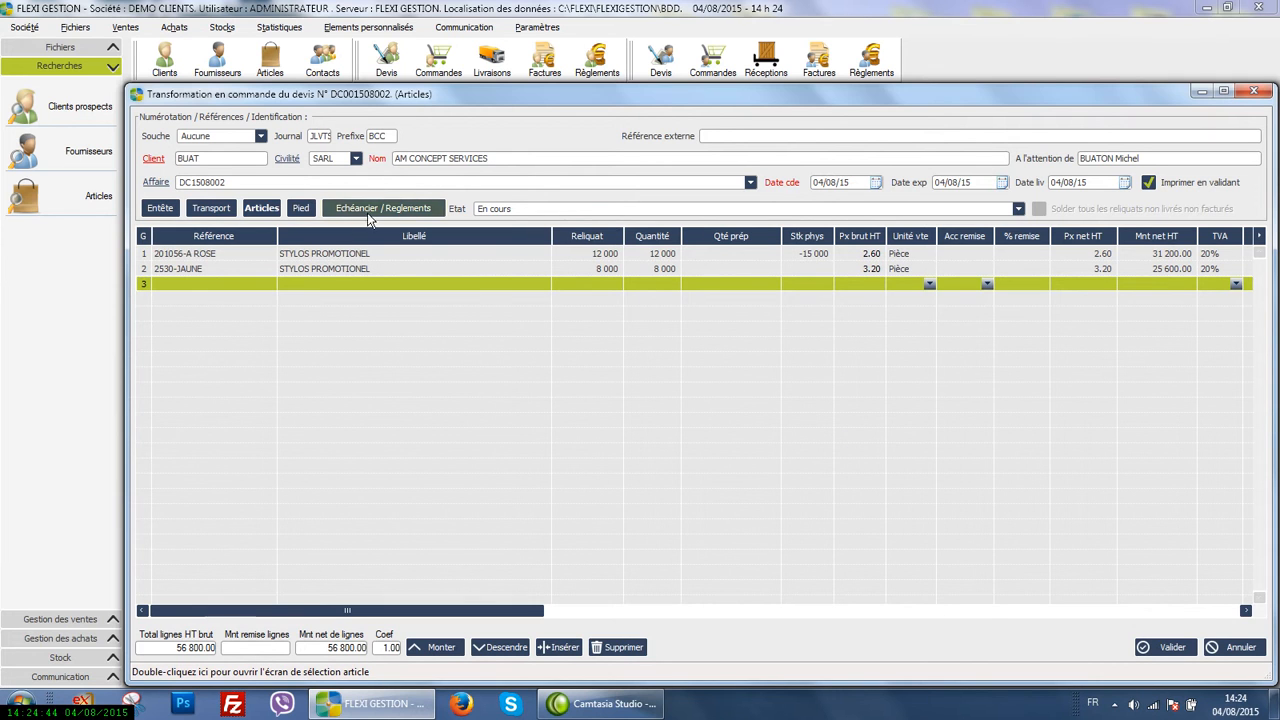
# - Apply a 2% discount in the order's footer
pyautogui.click(299, 209)
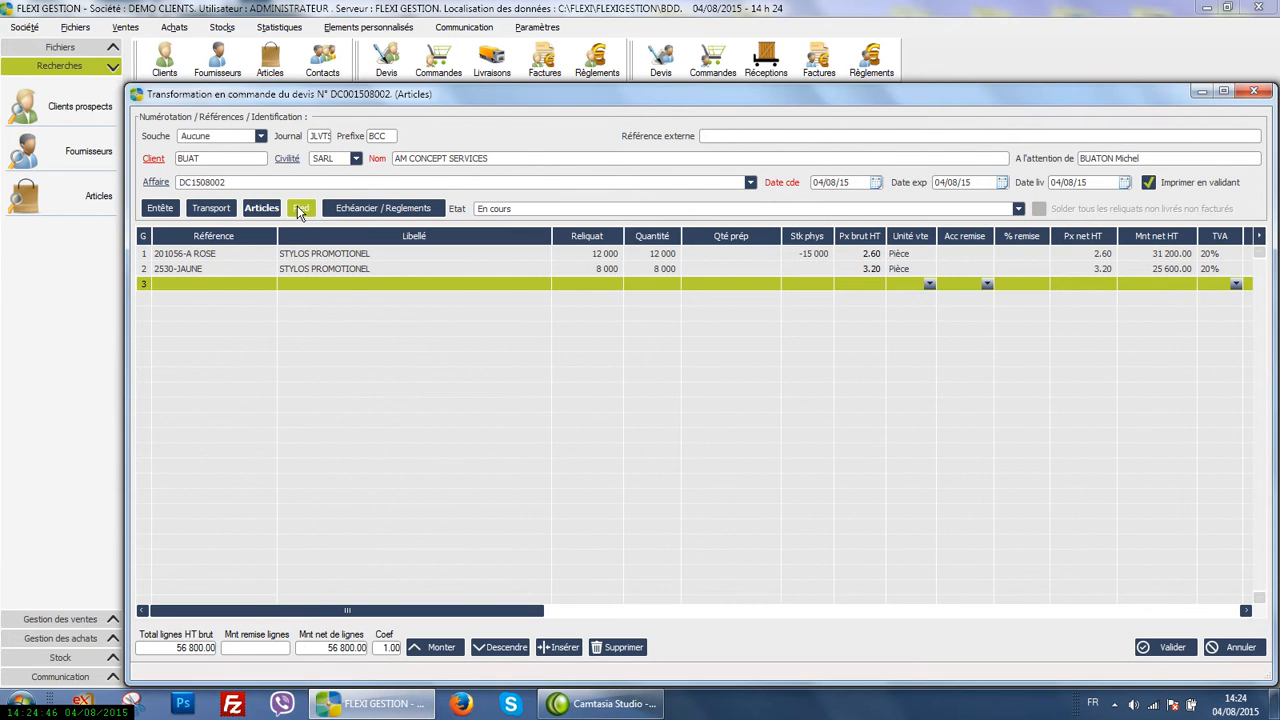
pyautogui.click(386, 254)
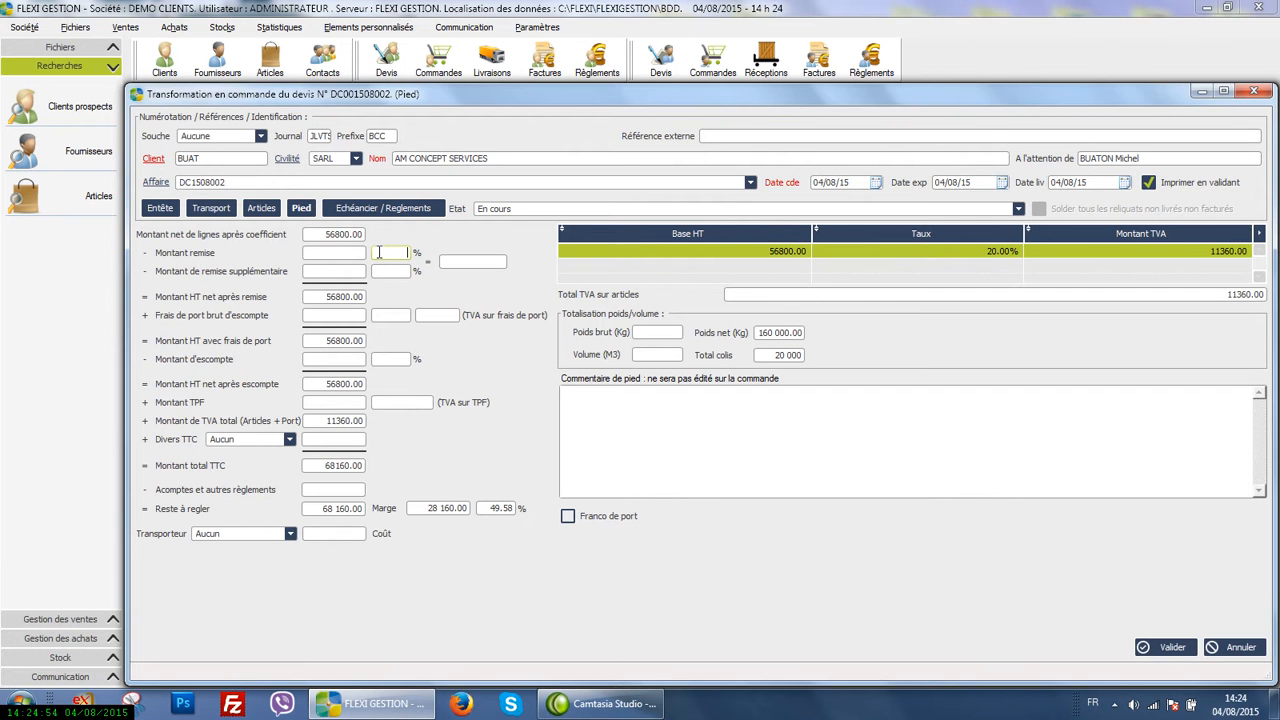
pyautogui.write('2')
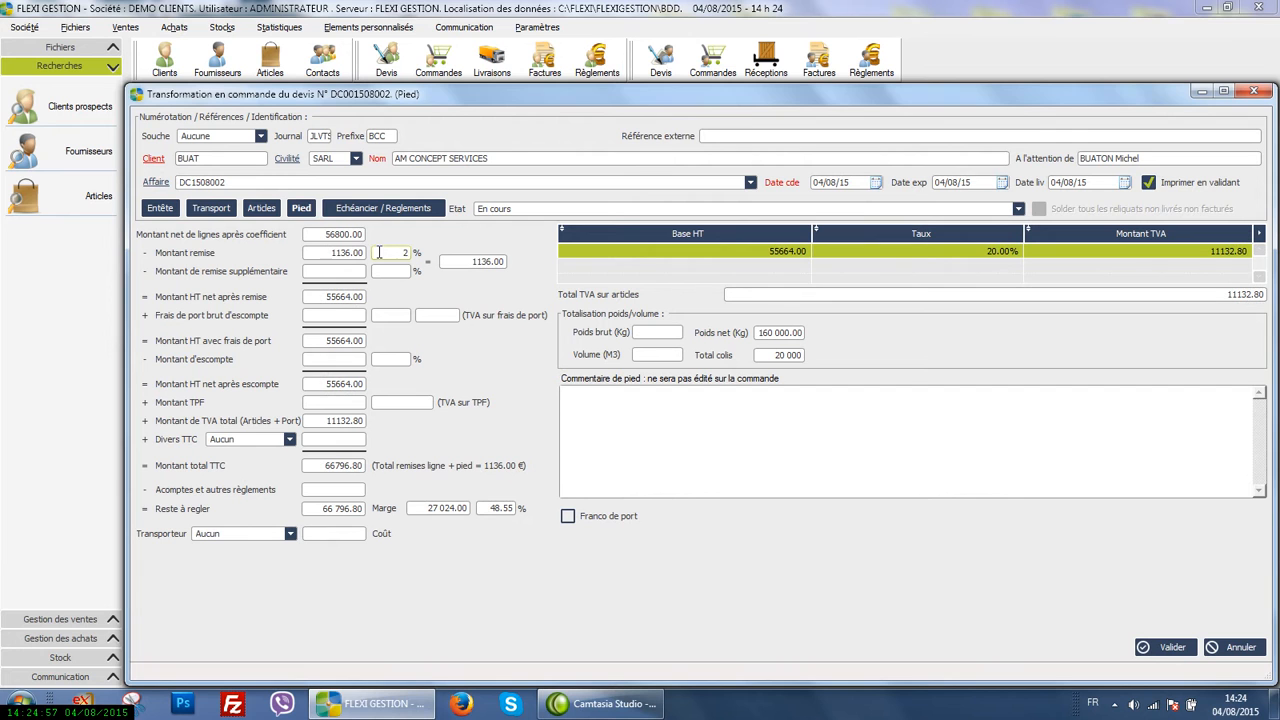
# - Apply a 1% early-payment discount in the footer and add the footer comment "ESCOMPTE DE 1% SI PAIMENT COMPTANT"
pyautogui.click(379, 357)
pyautogui.write('1')
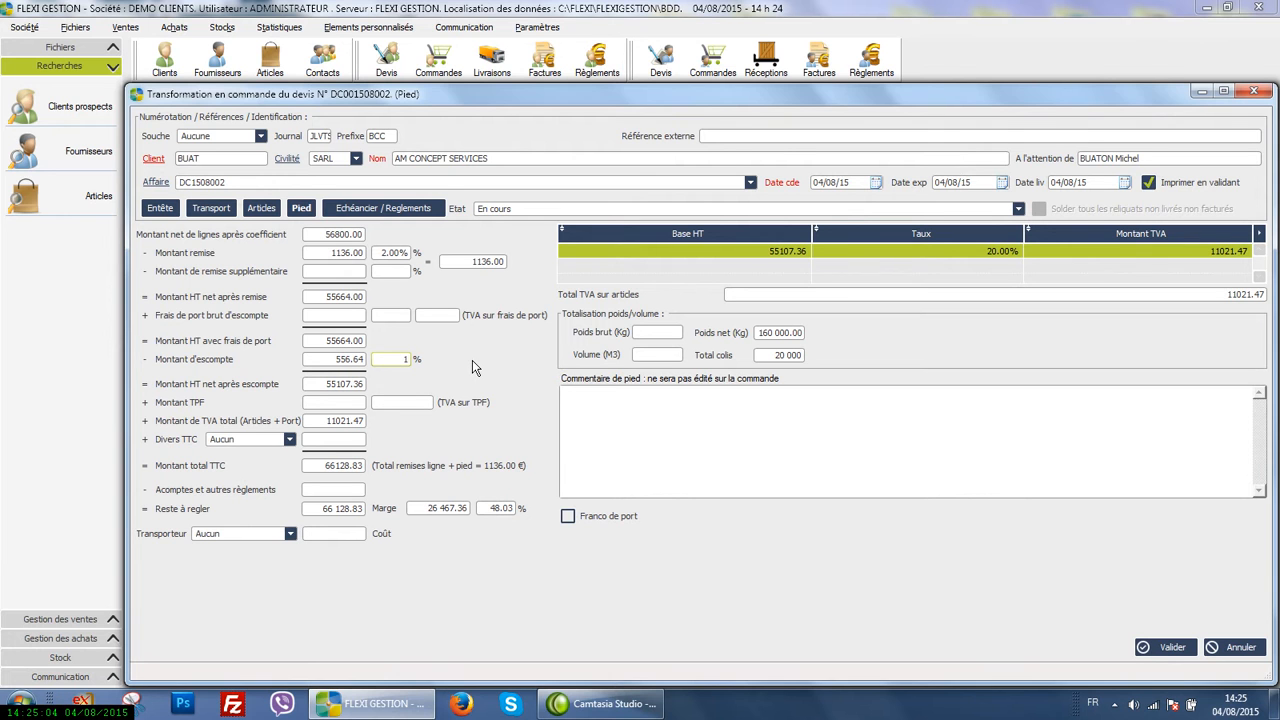
pyautogui.click(595, 403)
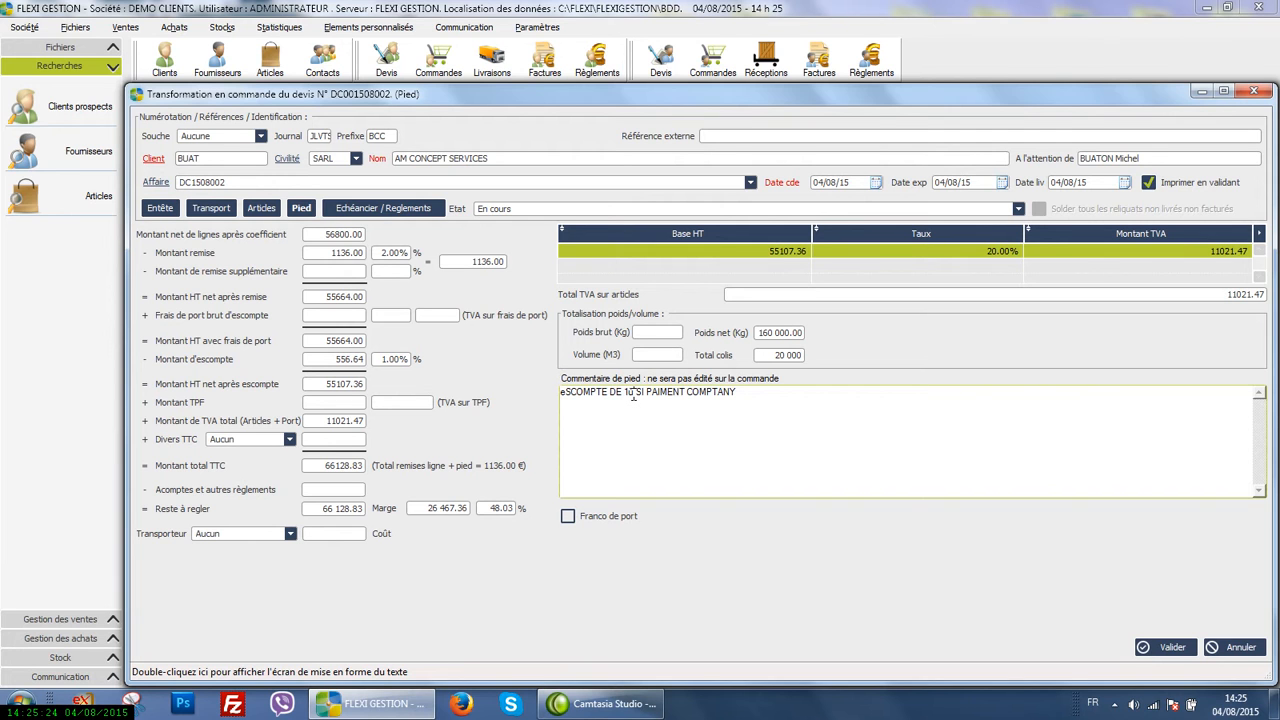
pyautogui.press('BackSpace')
pyautogui.write('%')
pyautogui.press('BackSpace')
pyautogui.write('E')
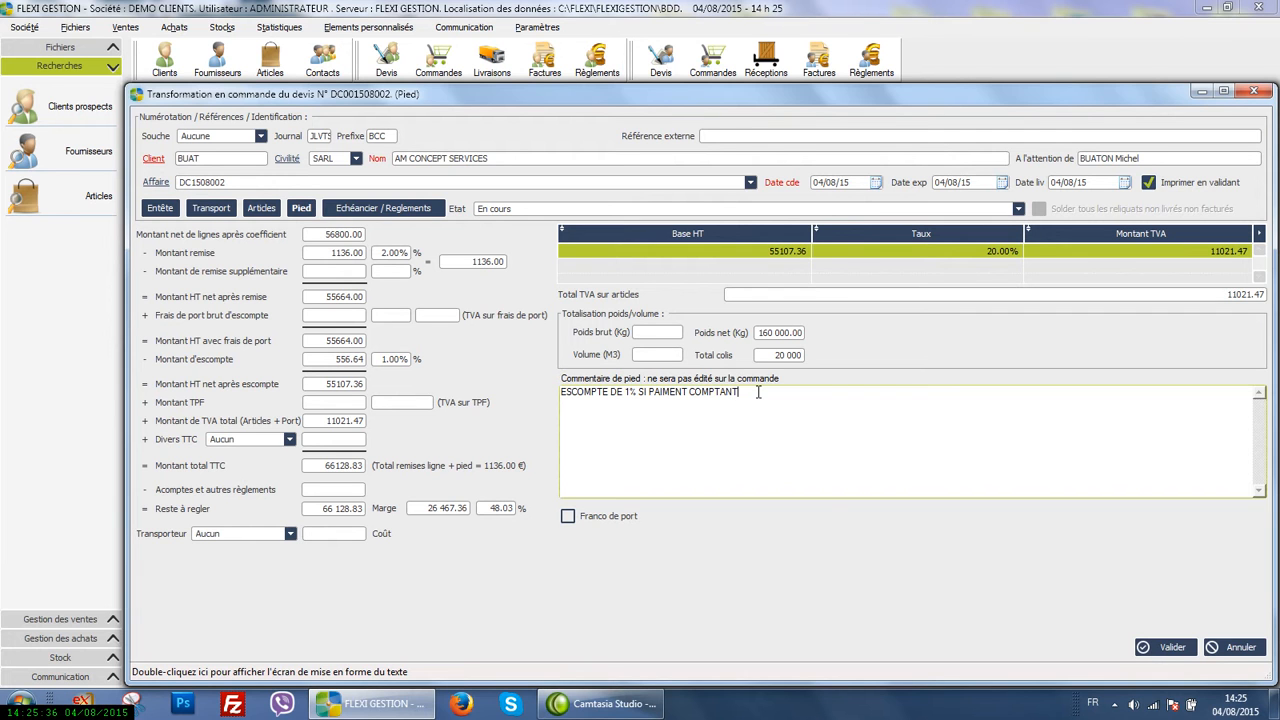
# - Set the order's delivery date to 13/08/15 and its shipping date to 11/08/15
pyautogui.click(1172, 647)
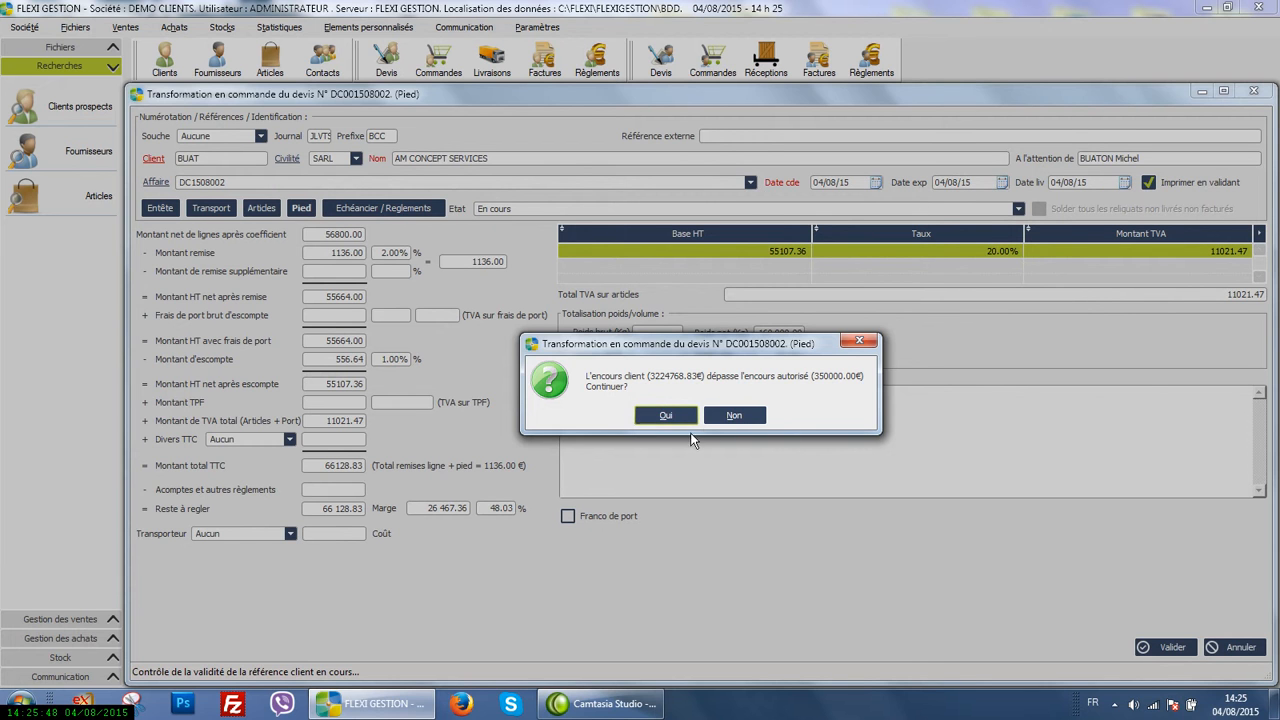
pyautogui.click(861, 343)
pyautogui.click(1124, 184)
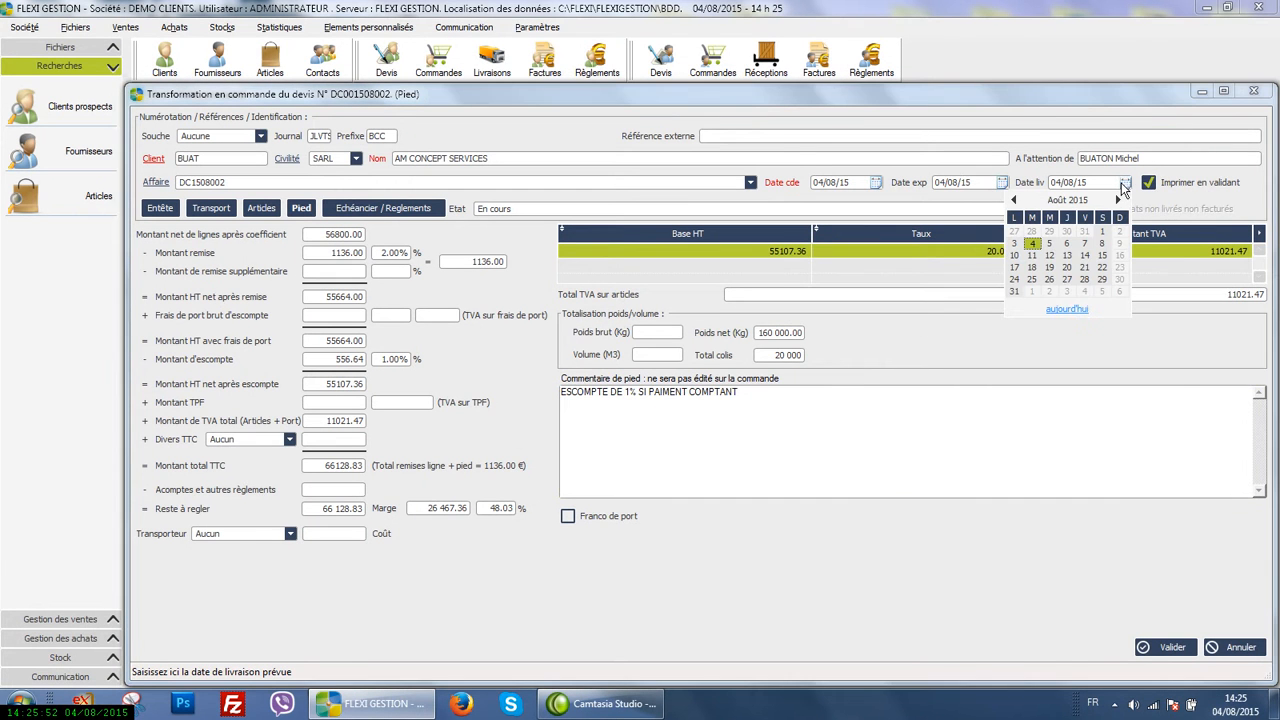
pyautogui.click(1071, 256)
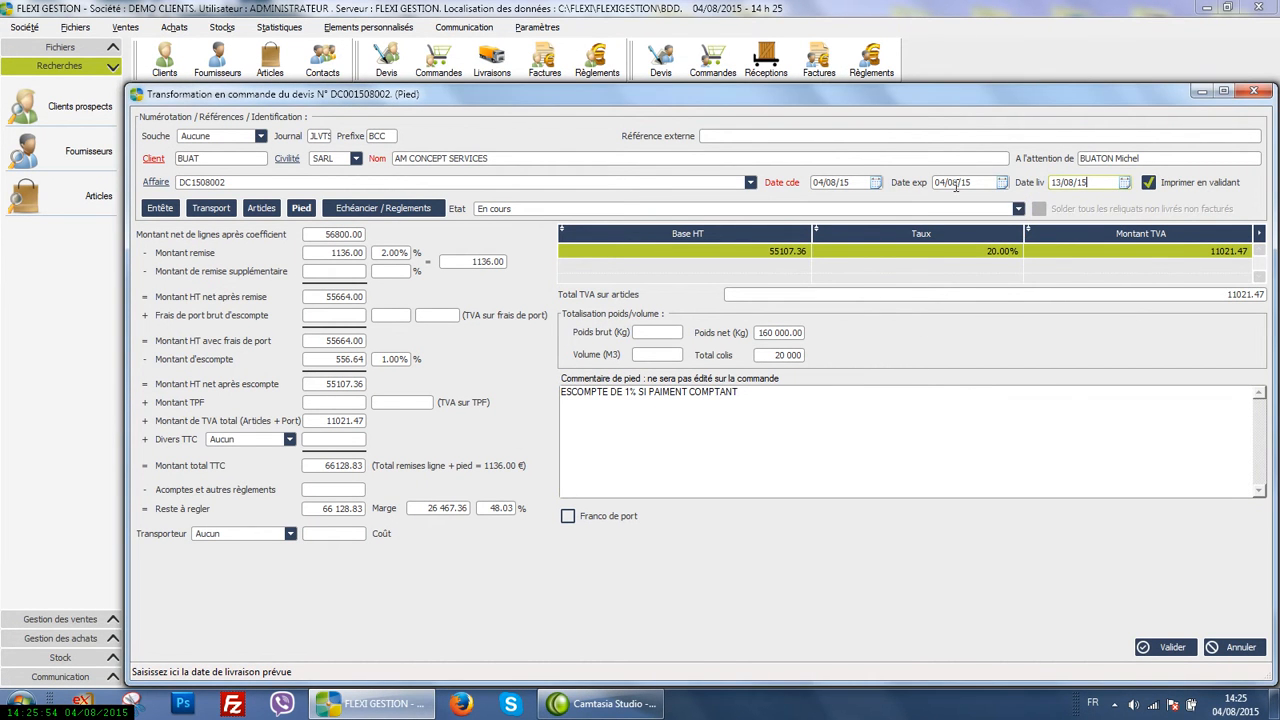
pyautogui.click(1003, 182)
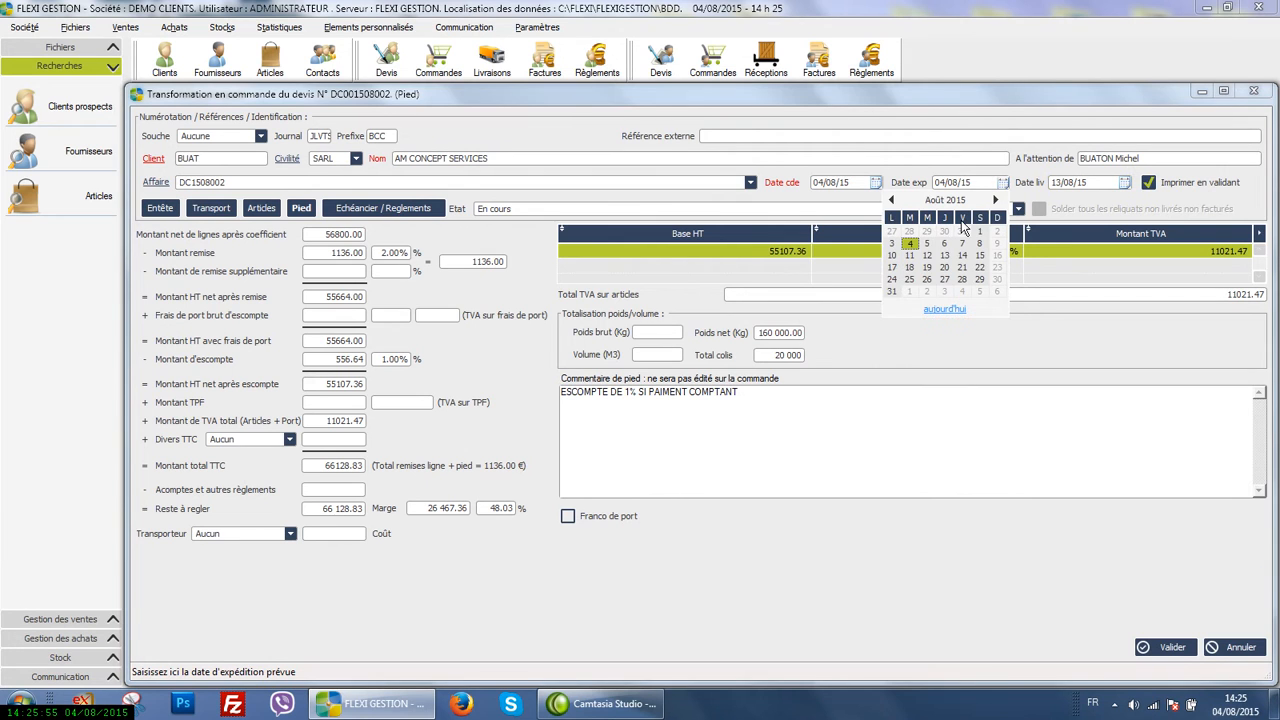
pyautogui.click(910, 255)
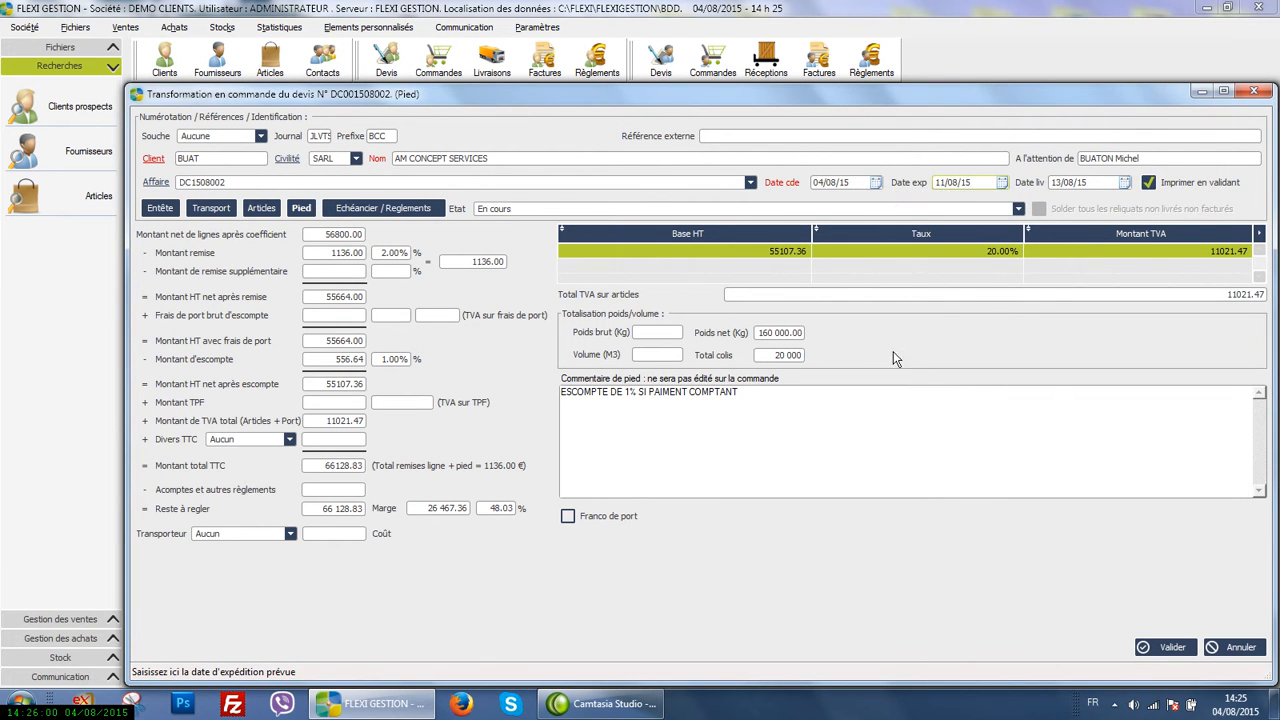
# - Validate the order, accepting the credit-limit and stock prompts, and preview it with the Bon Commande model without a second copy
pyautogui.click(1161, 645)
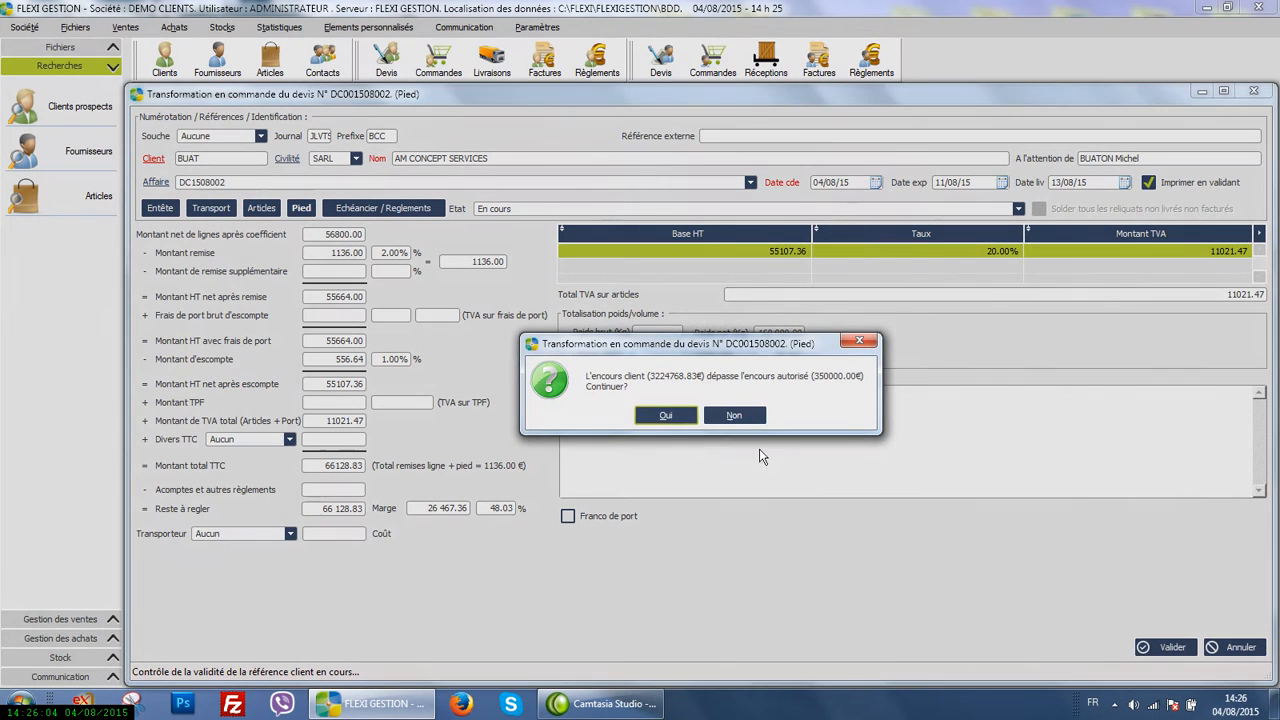
pyautogui.click(675, 416)
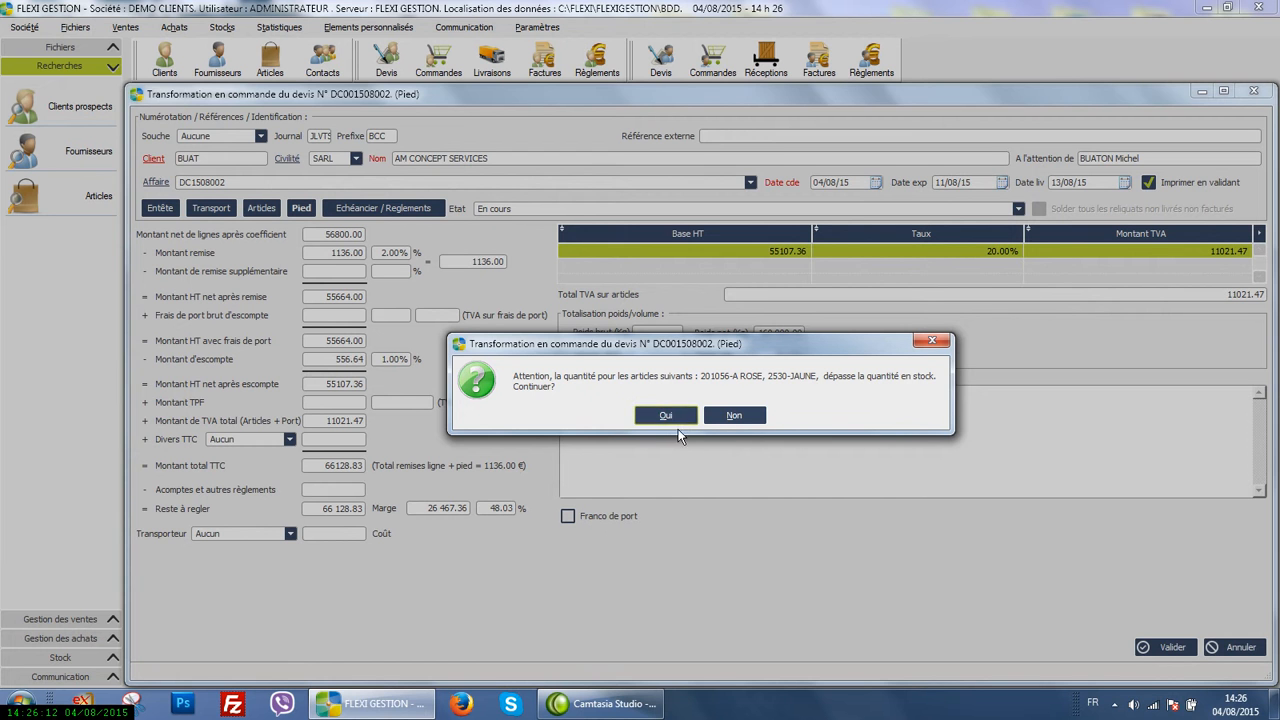
pyautogui.click(665, 418)
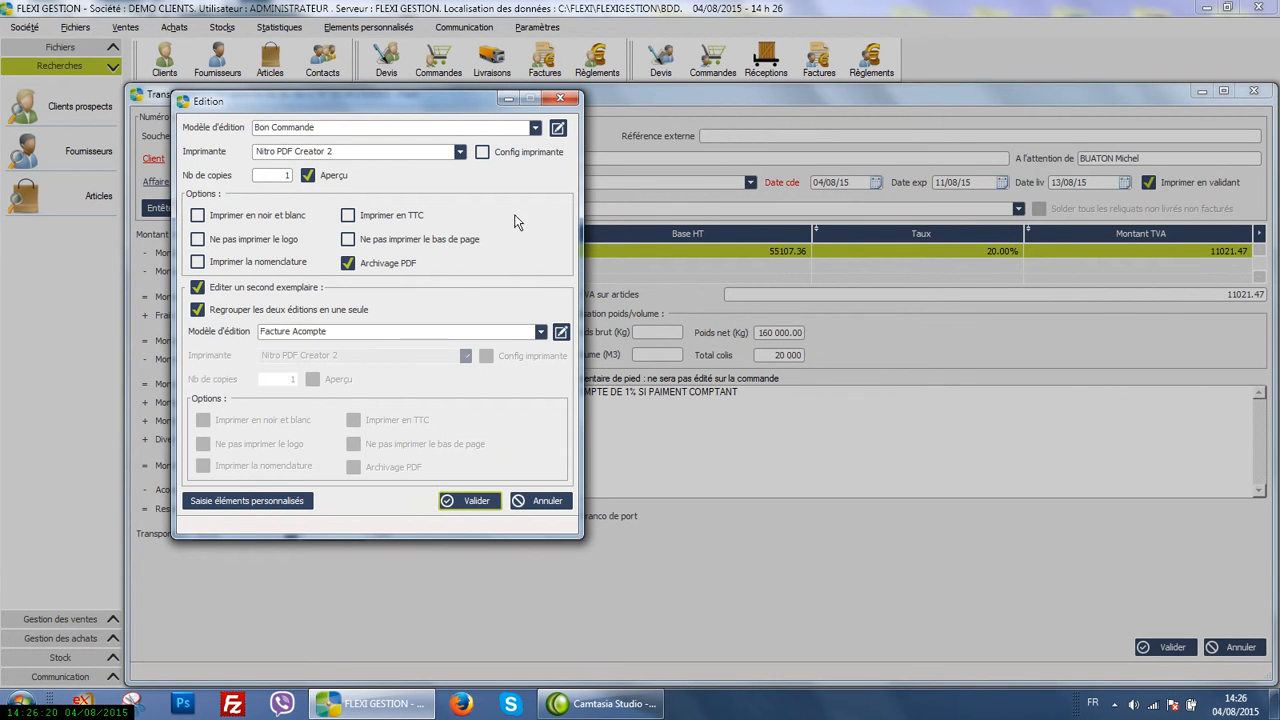
pyautogui.click(197, 287)
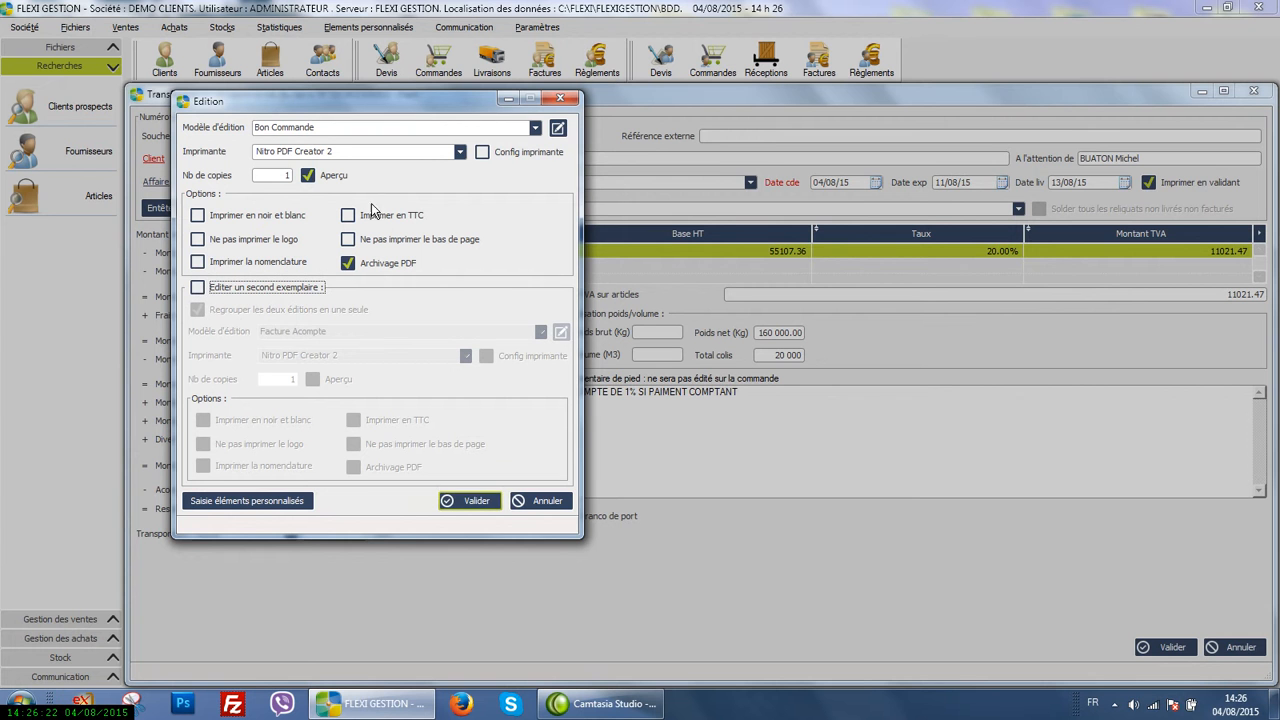
pyautogui.click(480, 503)
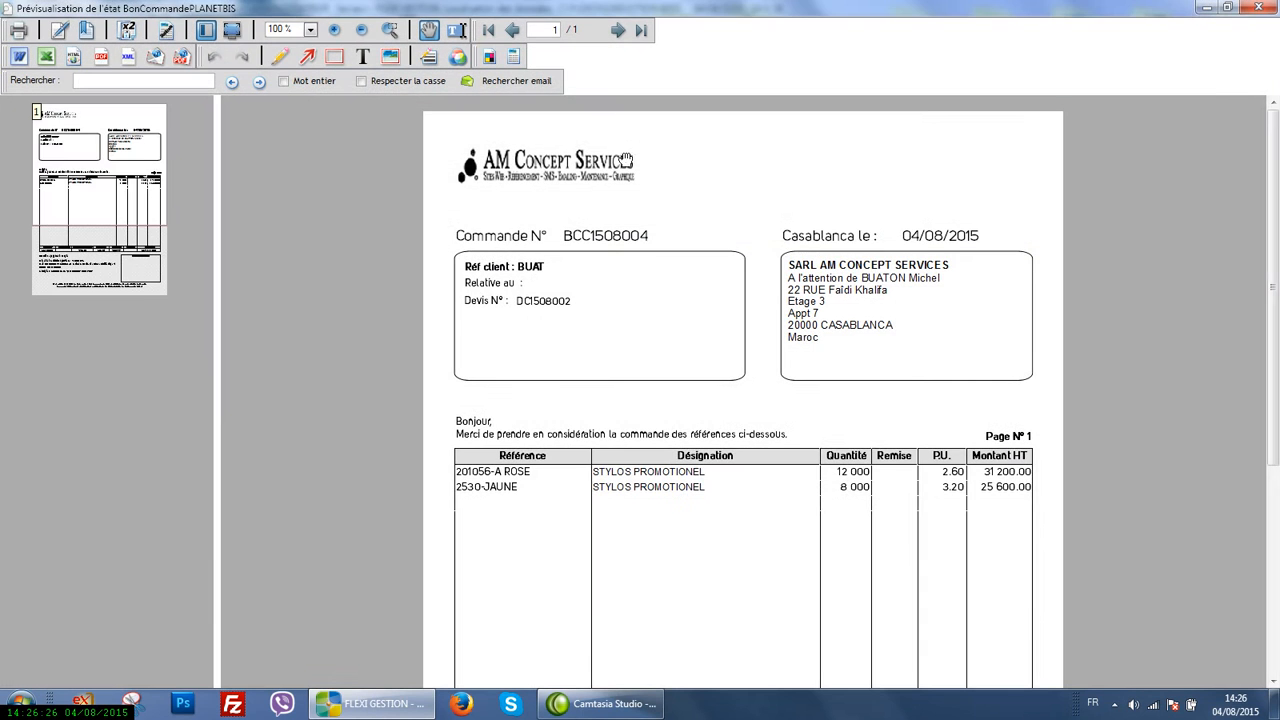
# - Review the order preview from the client details through the lines and totals to the delivery information and remarks, and close it
pyautogui.scroll(-3, 385, 203)
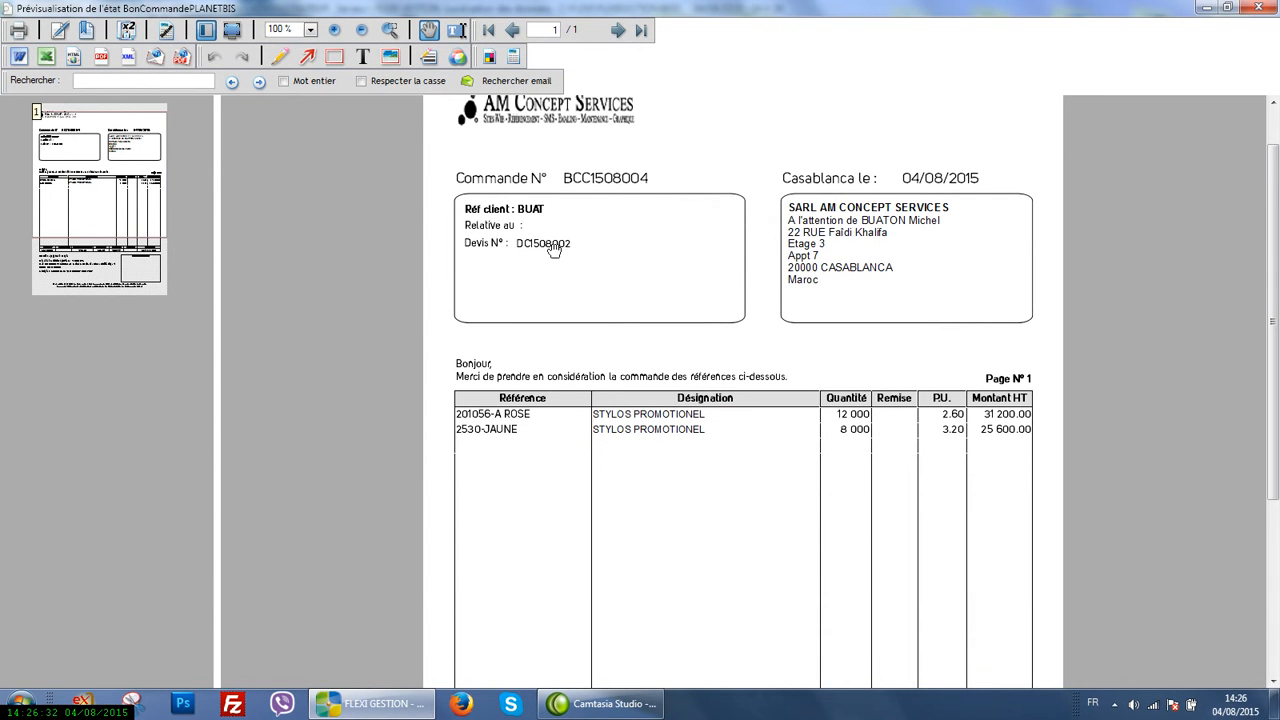
pyautogui.scroll(-5, 866, 266)
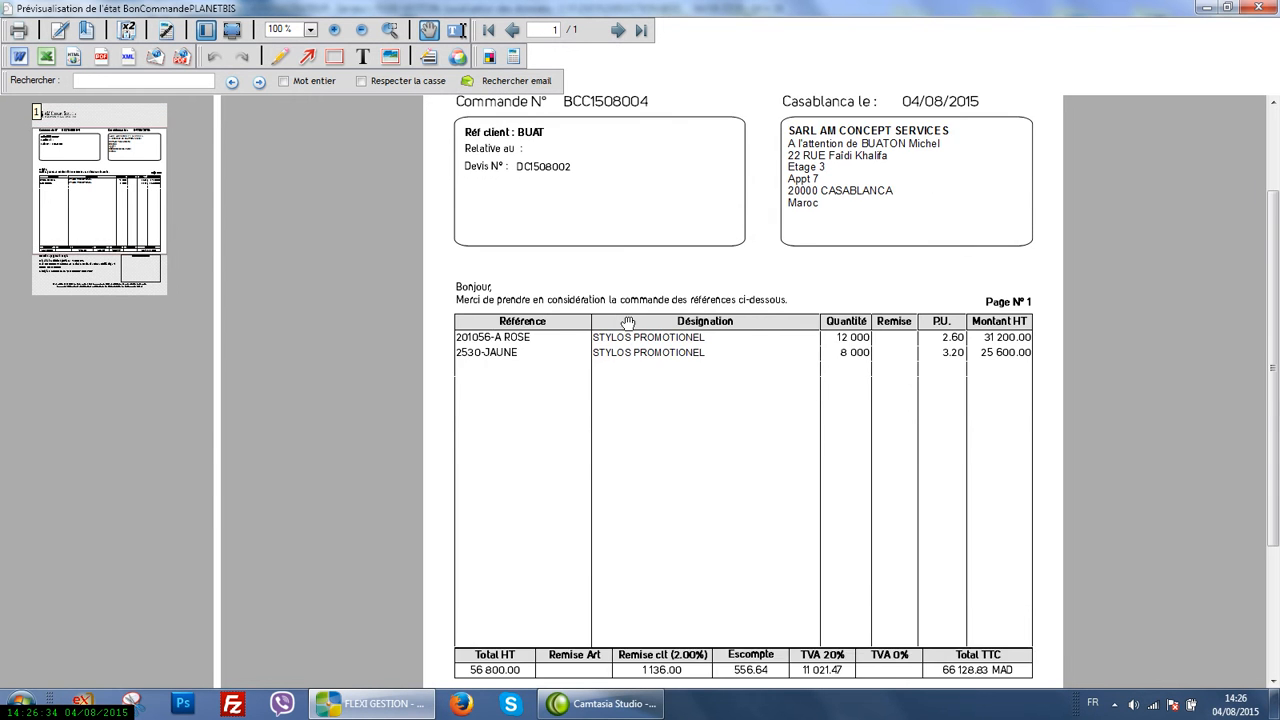
pyautogui.scroll(-4, 912, 320)
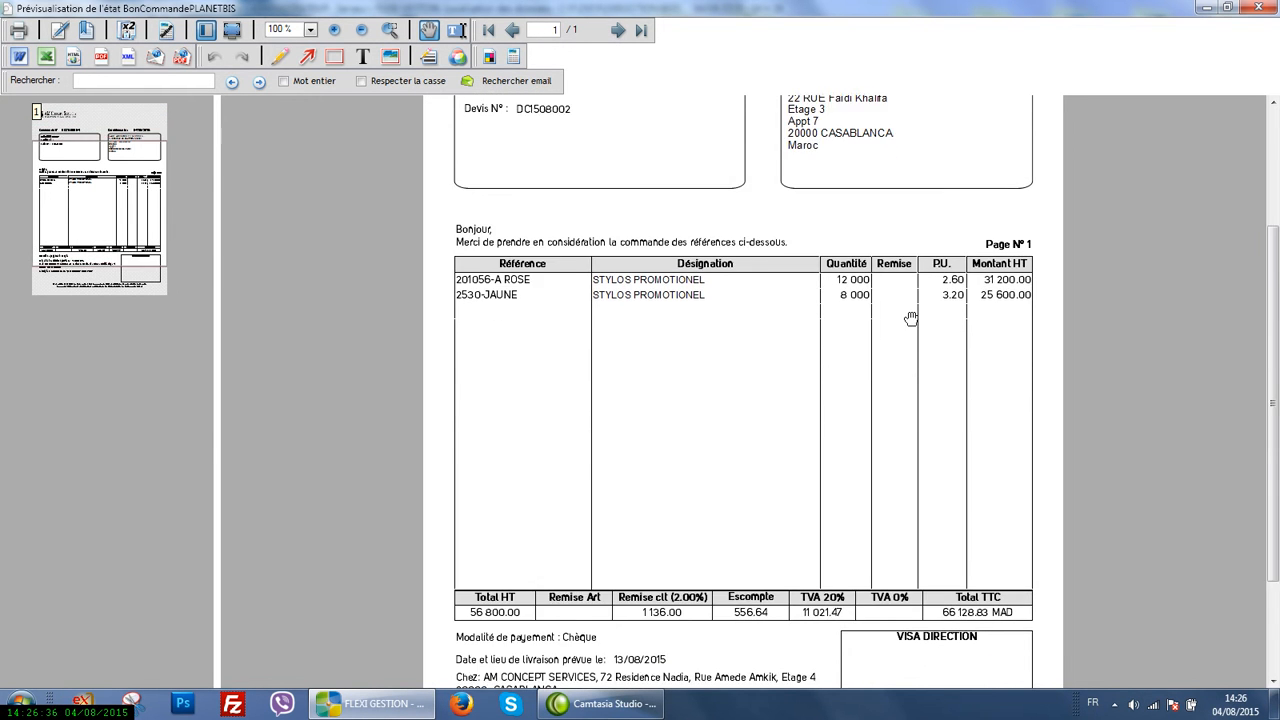
pyautogui.scroll(-2, 1004, 303)
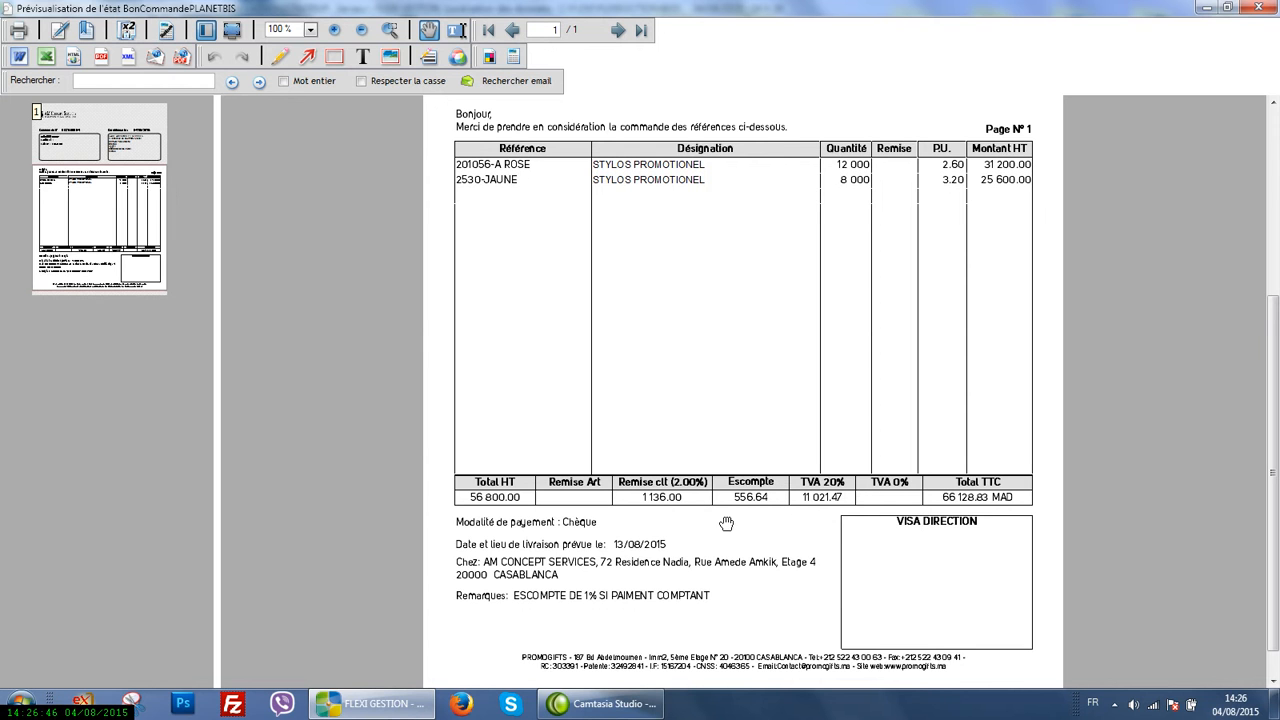
pyautogui.scroll(-1, 678, 470)
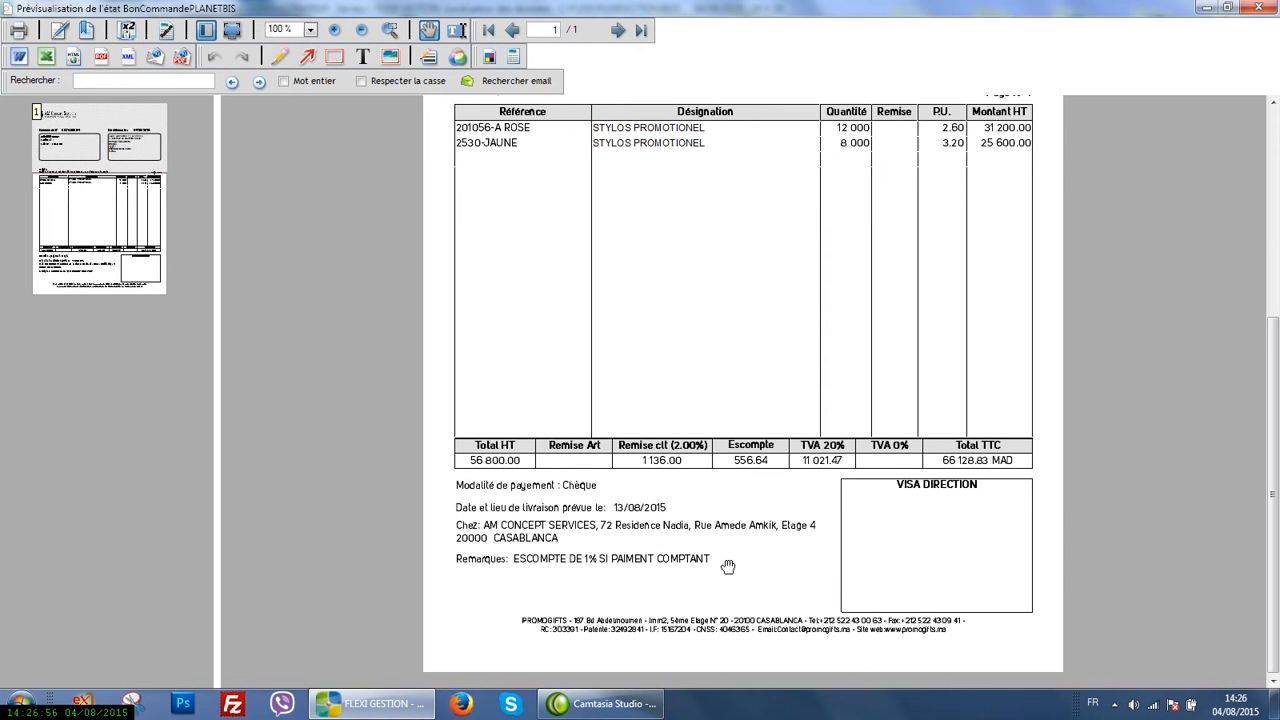
pyautogui.scroll(4, 728, 567)
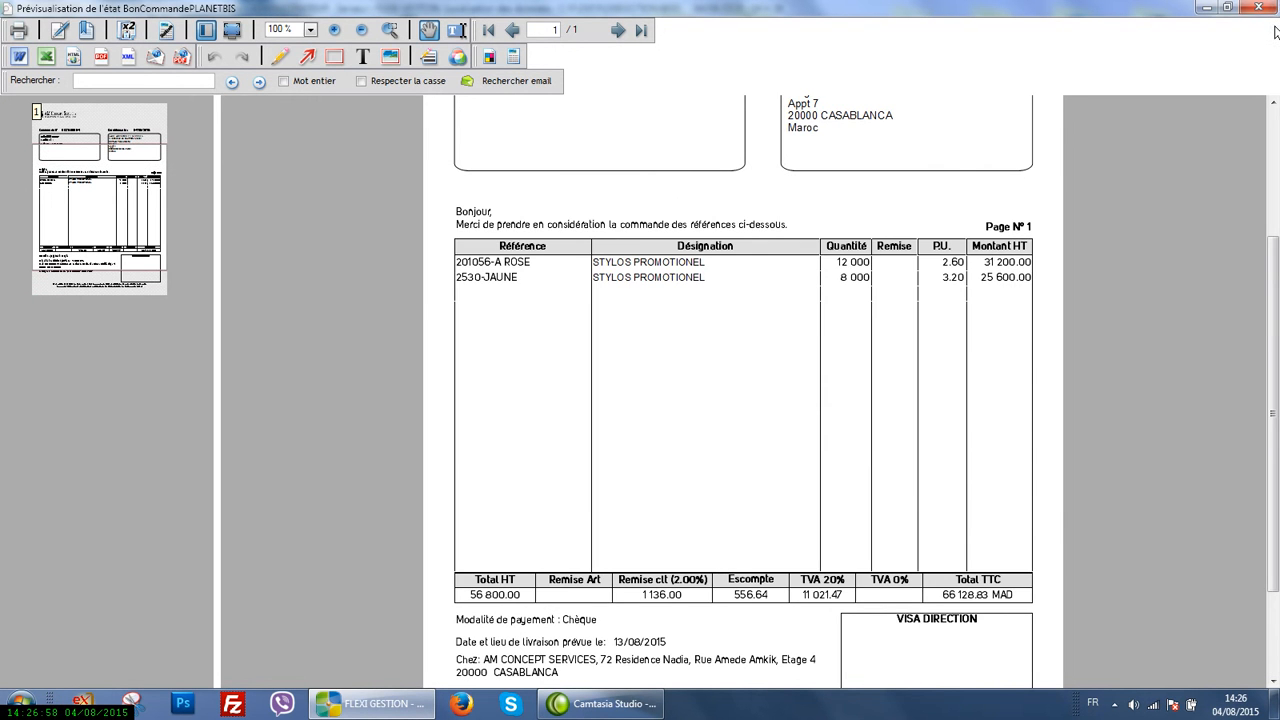
pyautogui.click(1257, 8)
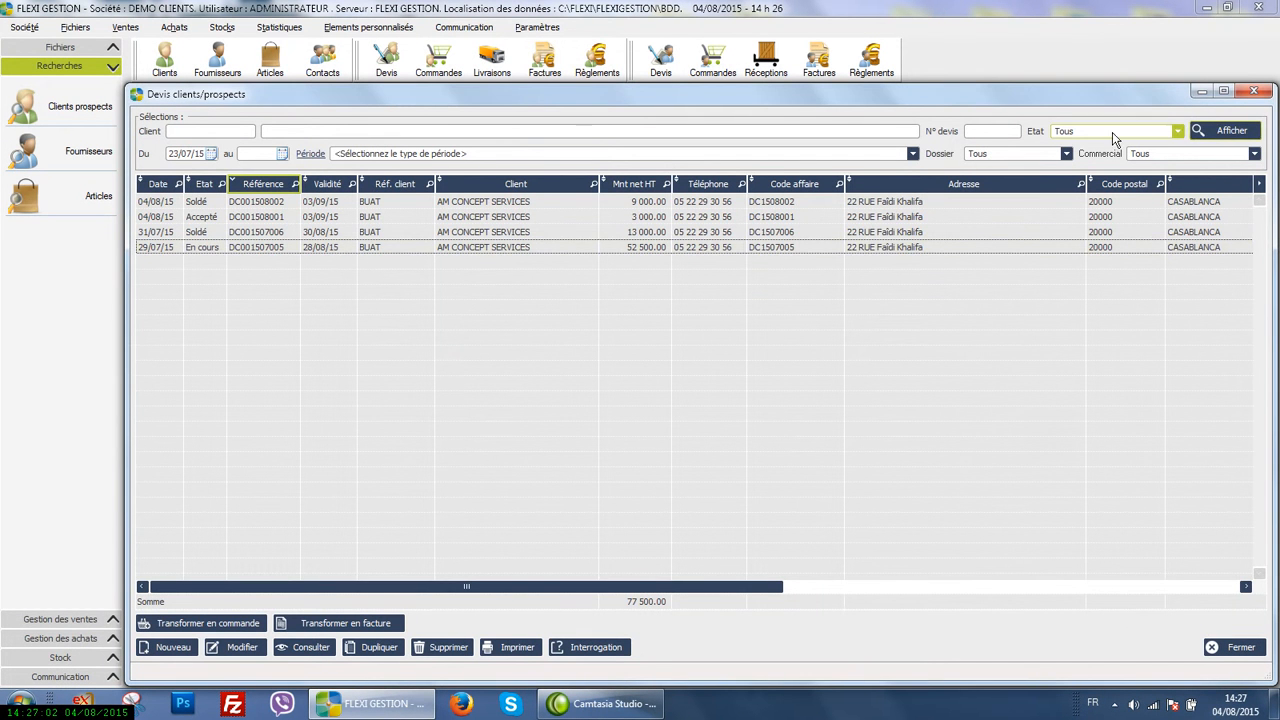
# - Close the quotes list, display the client orders, and transform the newest in-progress order dated 04/08/15 into a delivery
pyautogui.click(1255, 92)
pyautogui.click(440, 62)
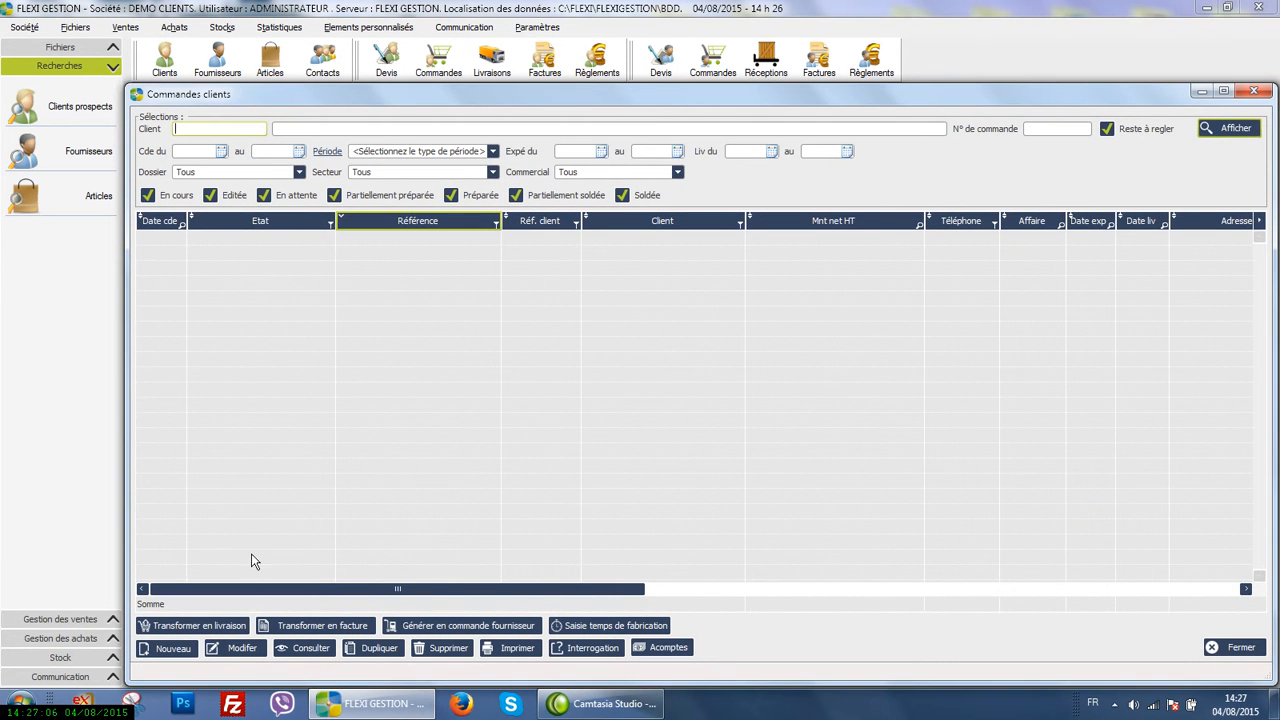
pyautogui.click(1241, 133)
pyautogui.click(392, 240)
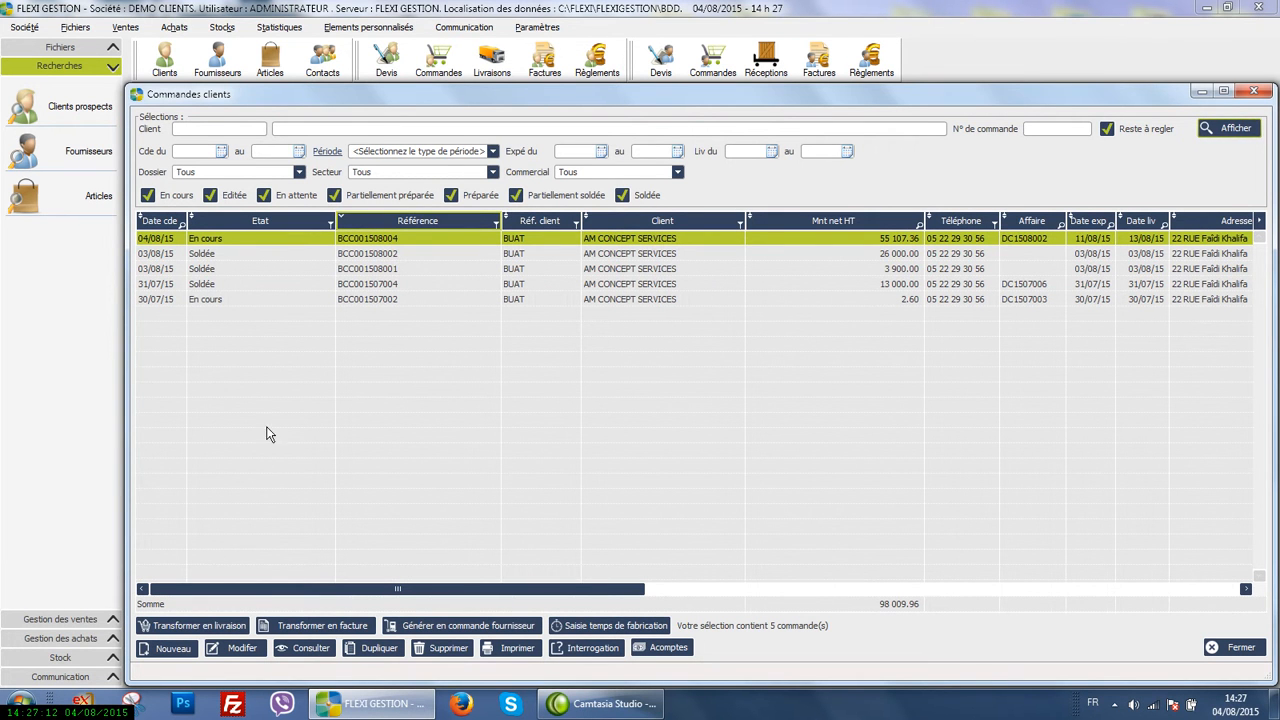
pyautogui.click(218, 628)
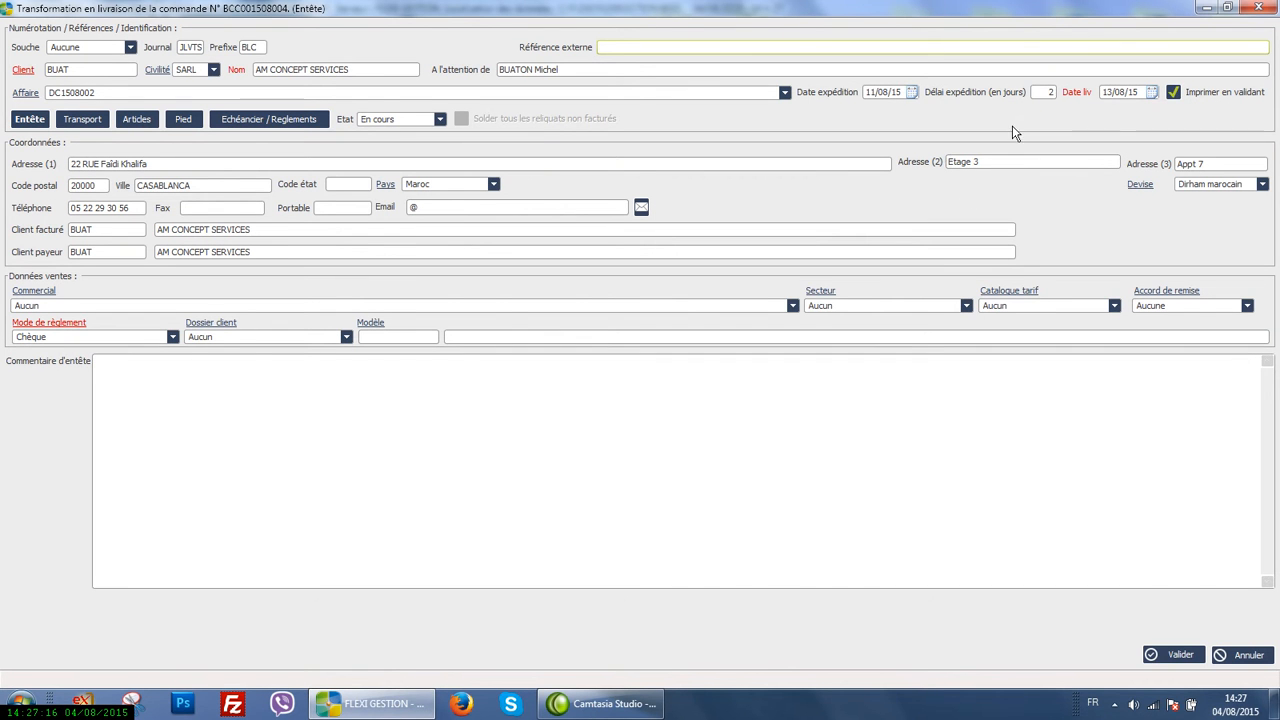
# - In the delivery's header, reselect 13/08/15 as the delivery date and 11/08/15 as the shipping date
pyautogui.click(1155, 93)
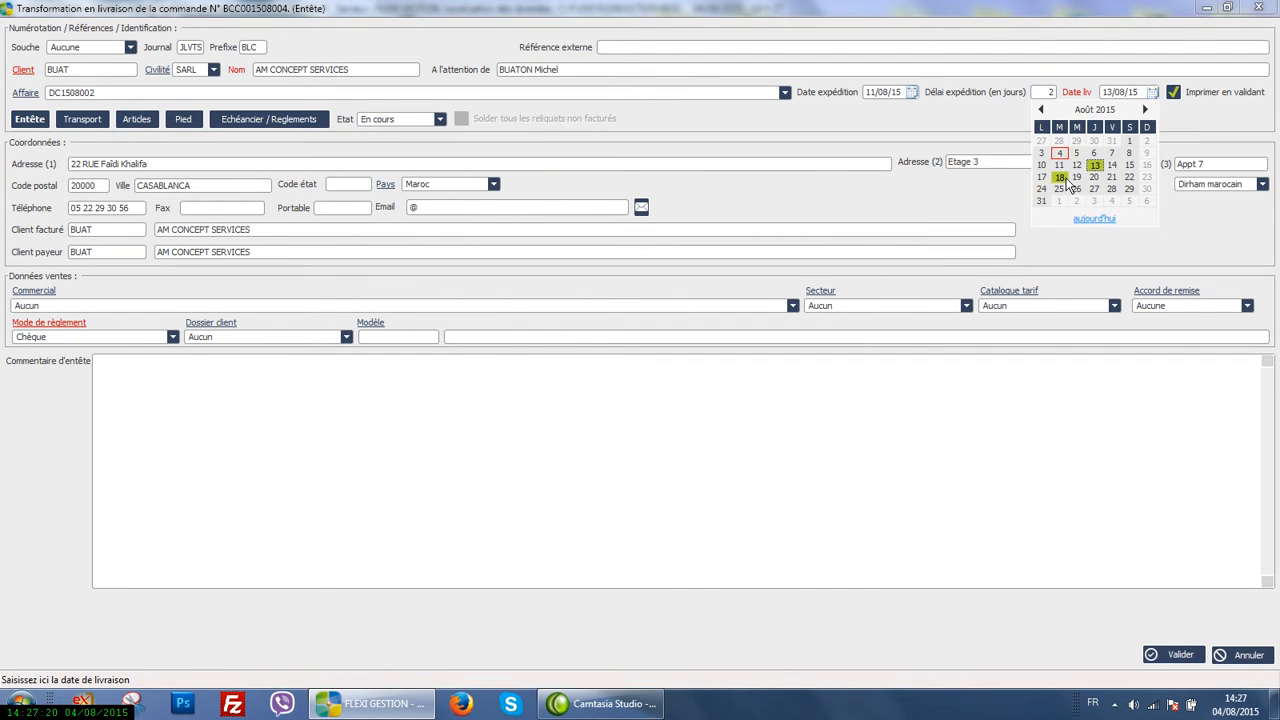
pyautogui.click(1094, 165)
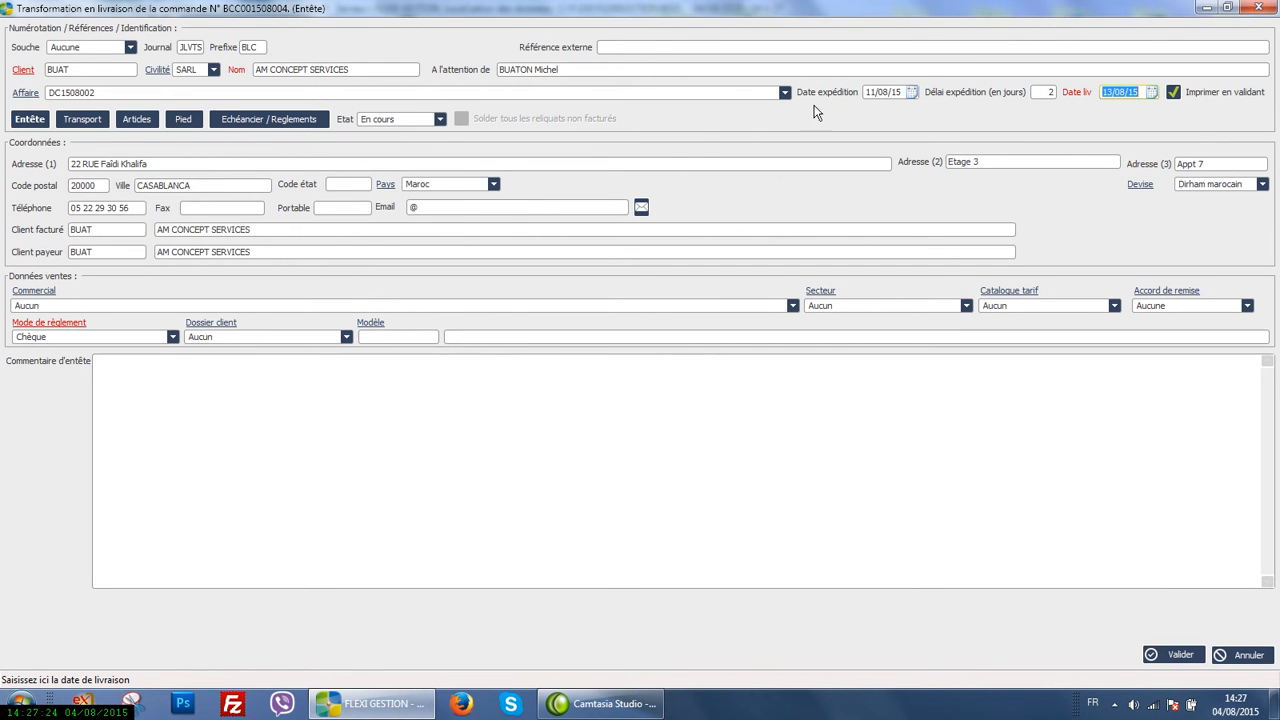
pyautogui.click(912, 92)
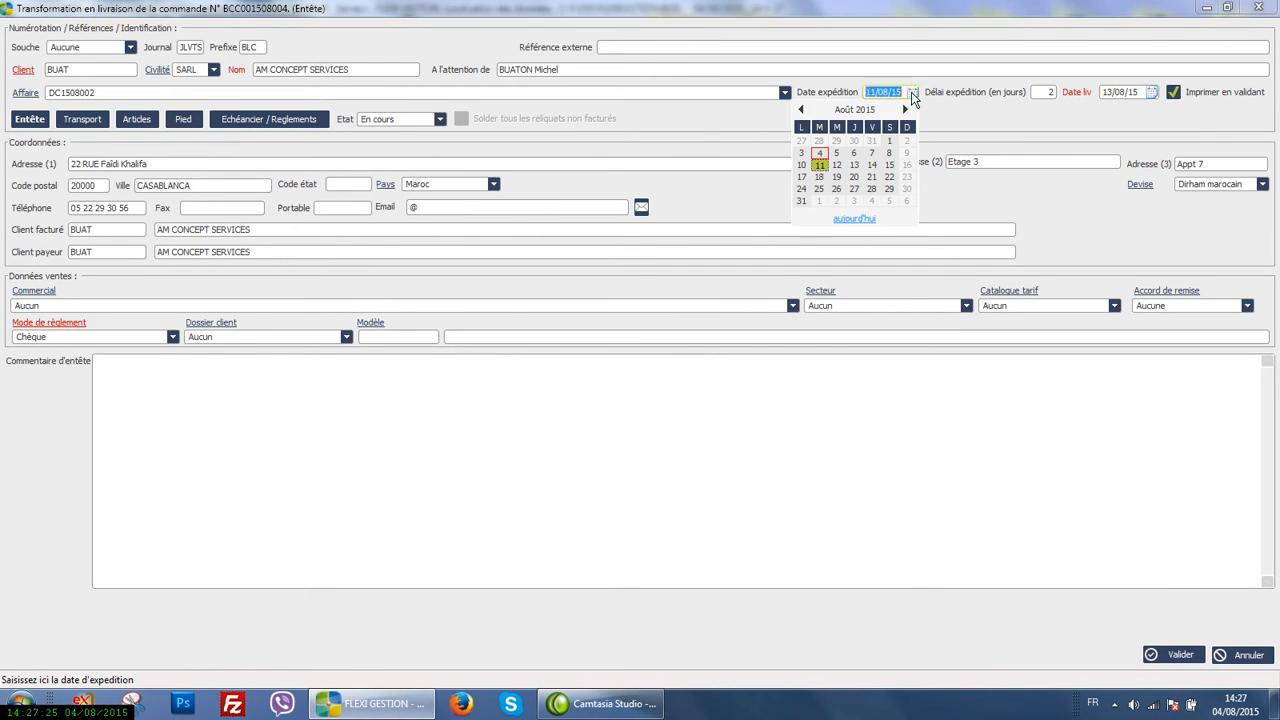
pyautogui.click(822, 168)
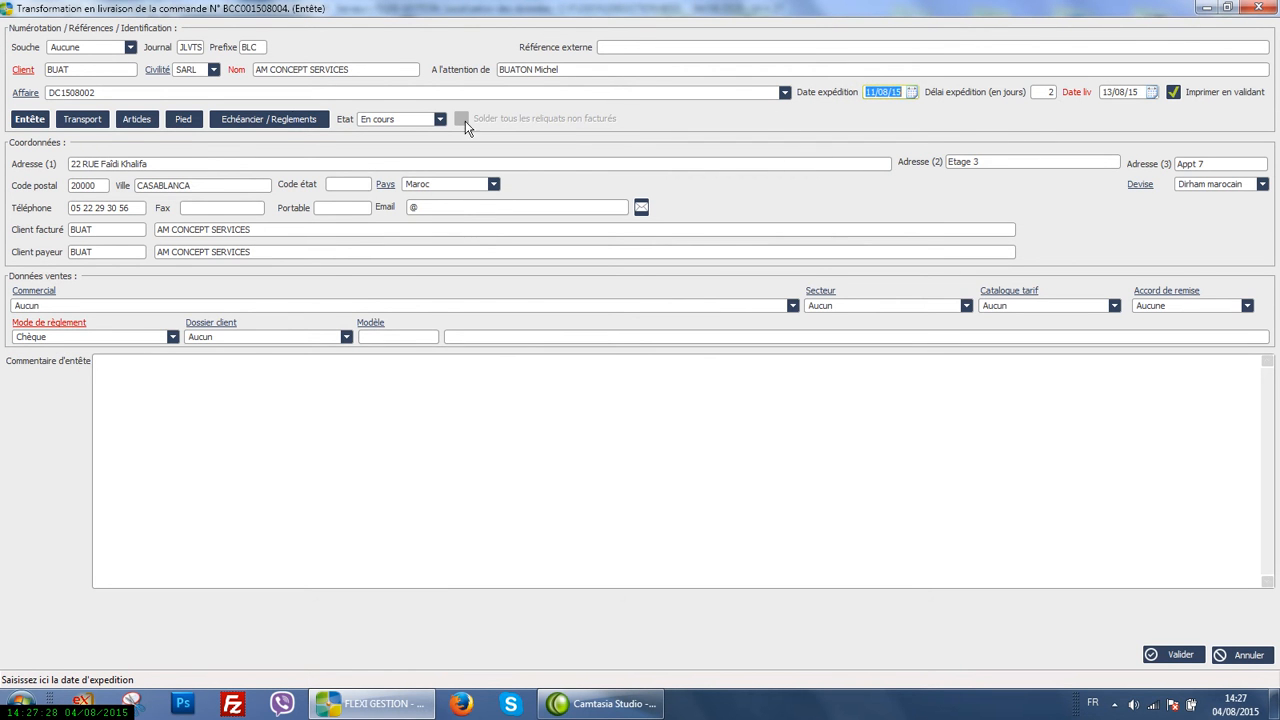
# - In the delivery's articles, set the quantity to deliver to 10000 for 201056-A ROSE and 7000 for 2530-JAUNE
pyautogui.click(137, 119)
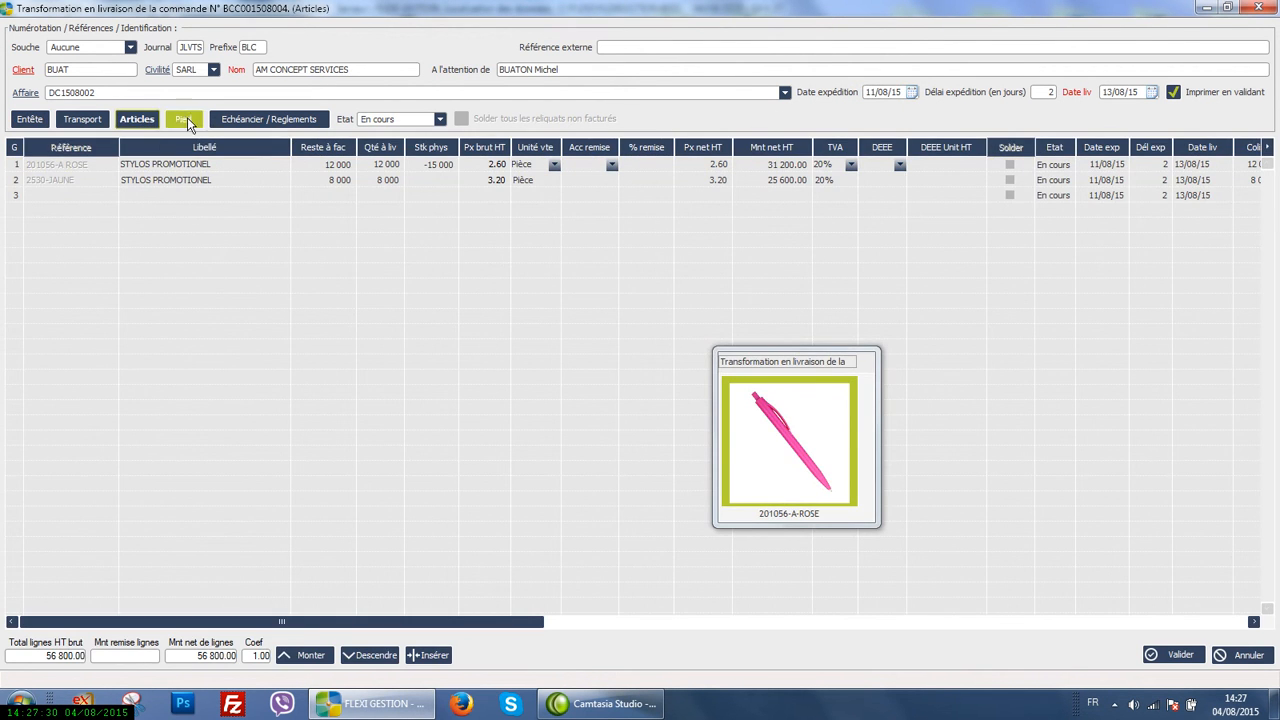
pyautogui.click(398, 197)
pyautogui.click(385, 163)
pyautogui.write('10000')
pyautogui.click(392, 199)
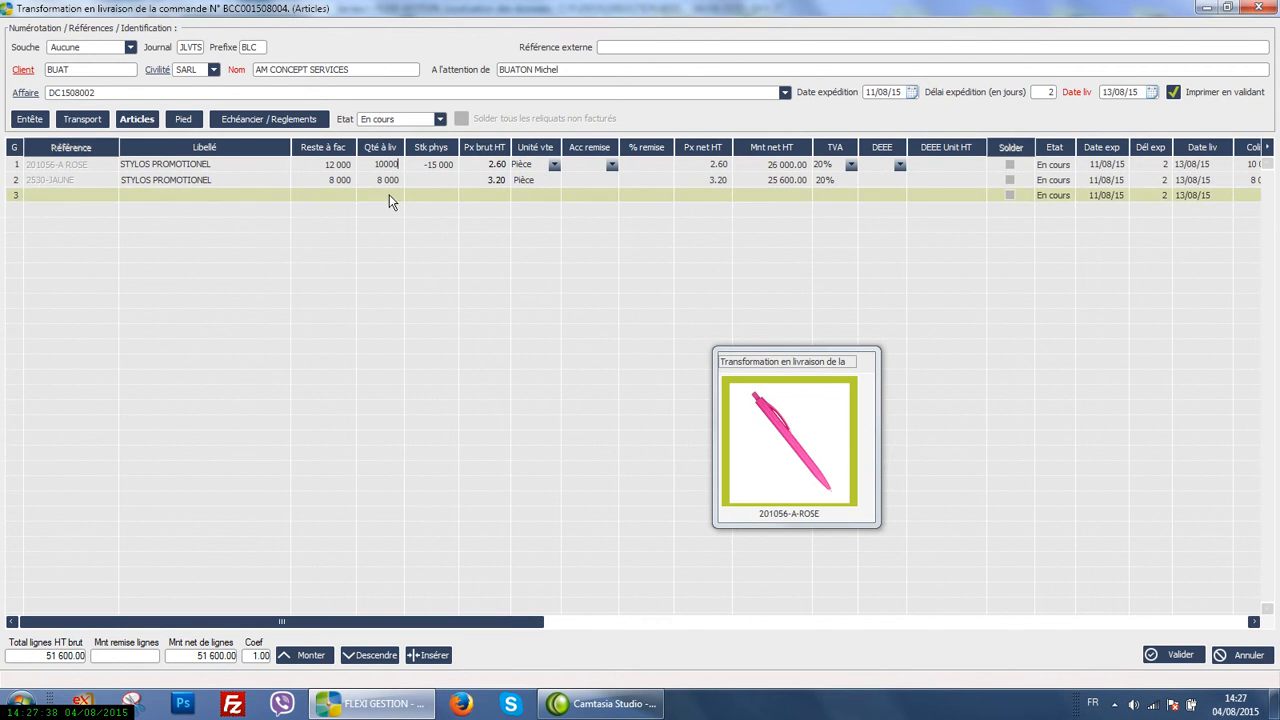
pyautogui.click(385, 180)
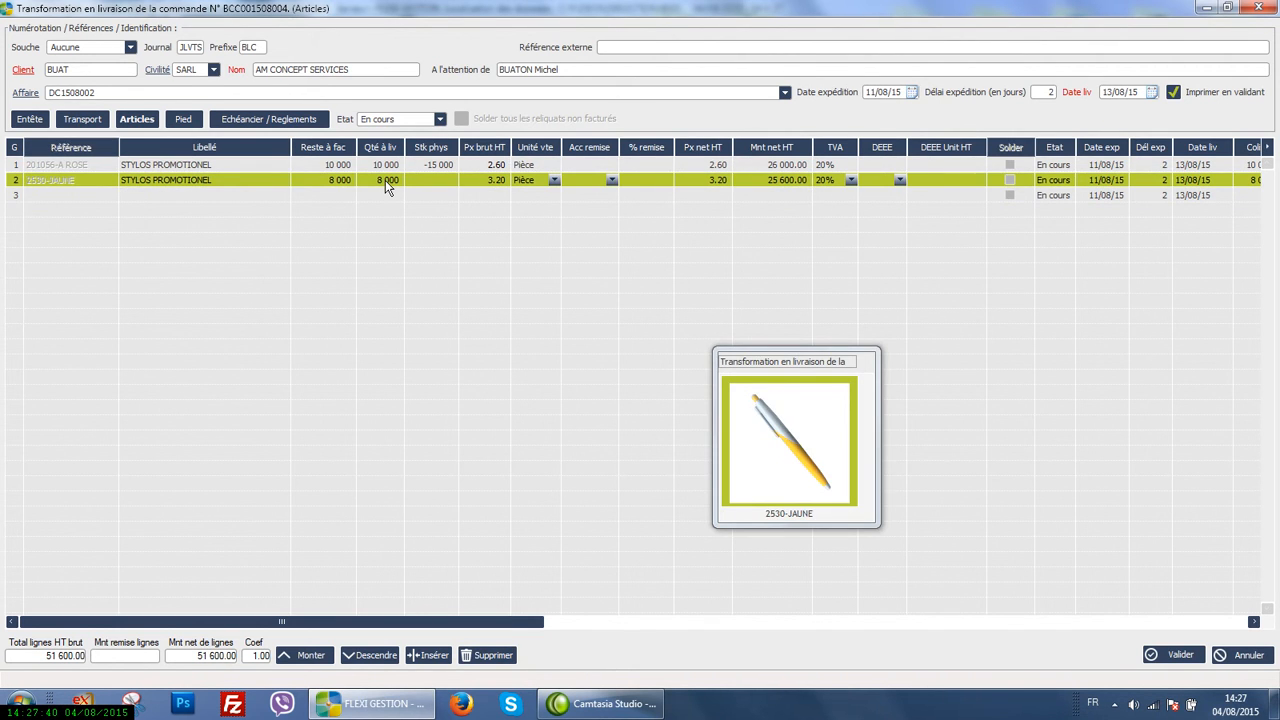
pyautogui.click(385, 180)
pyautogui.write('7000')
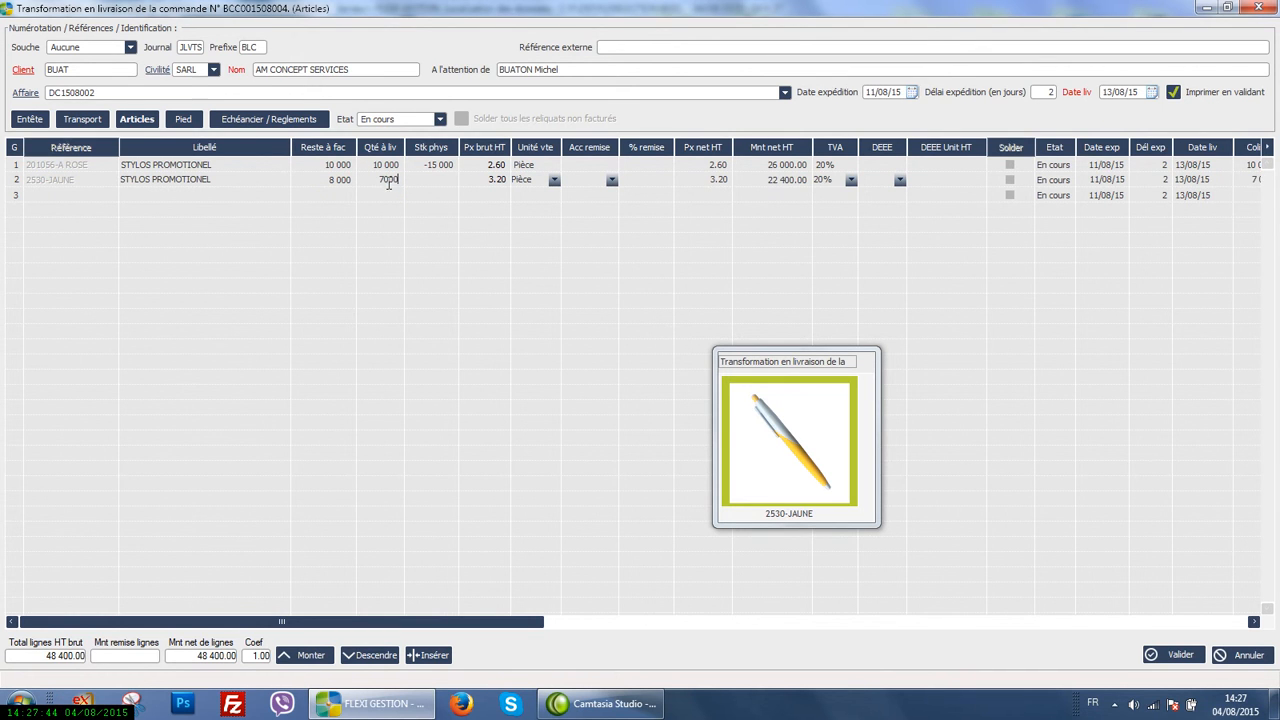
pyautogui.press('Return')
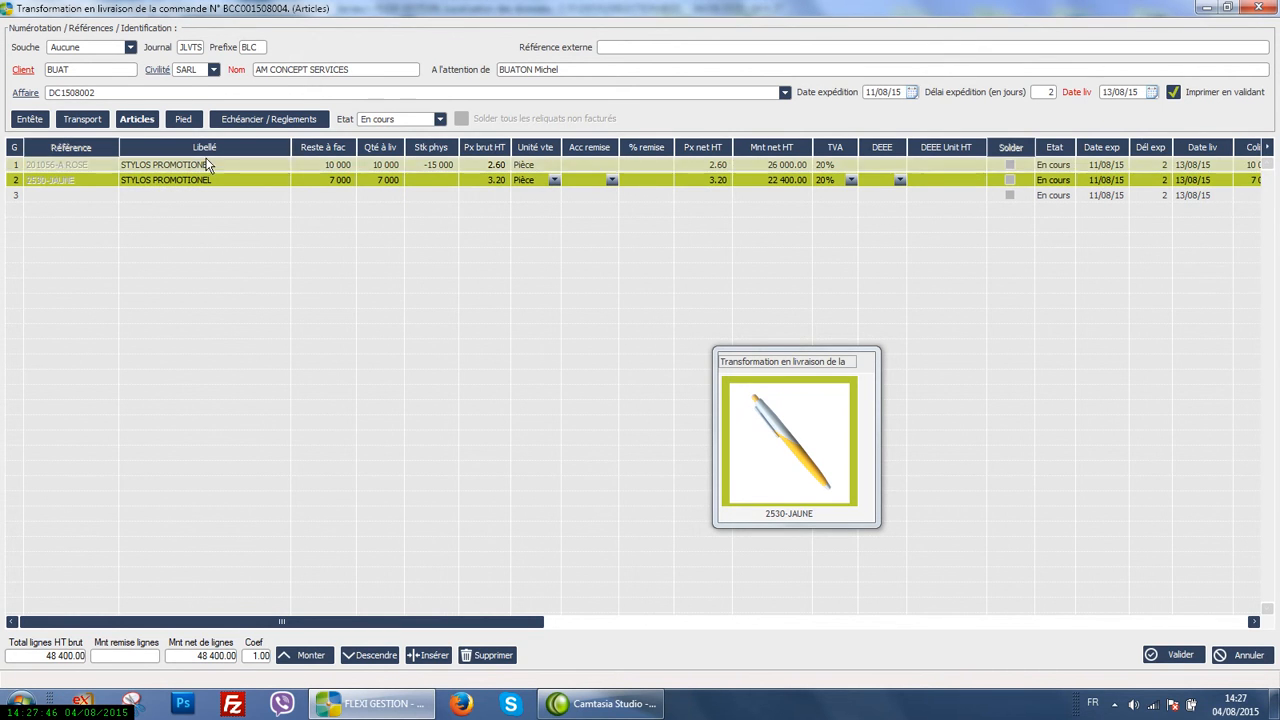
# - Check the delivery's payment schedule and validate the delivery, accepting the client credit and stock overruns
pyautogui.click(251, 122)
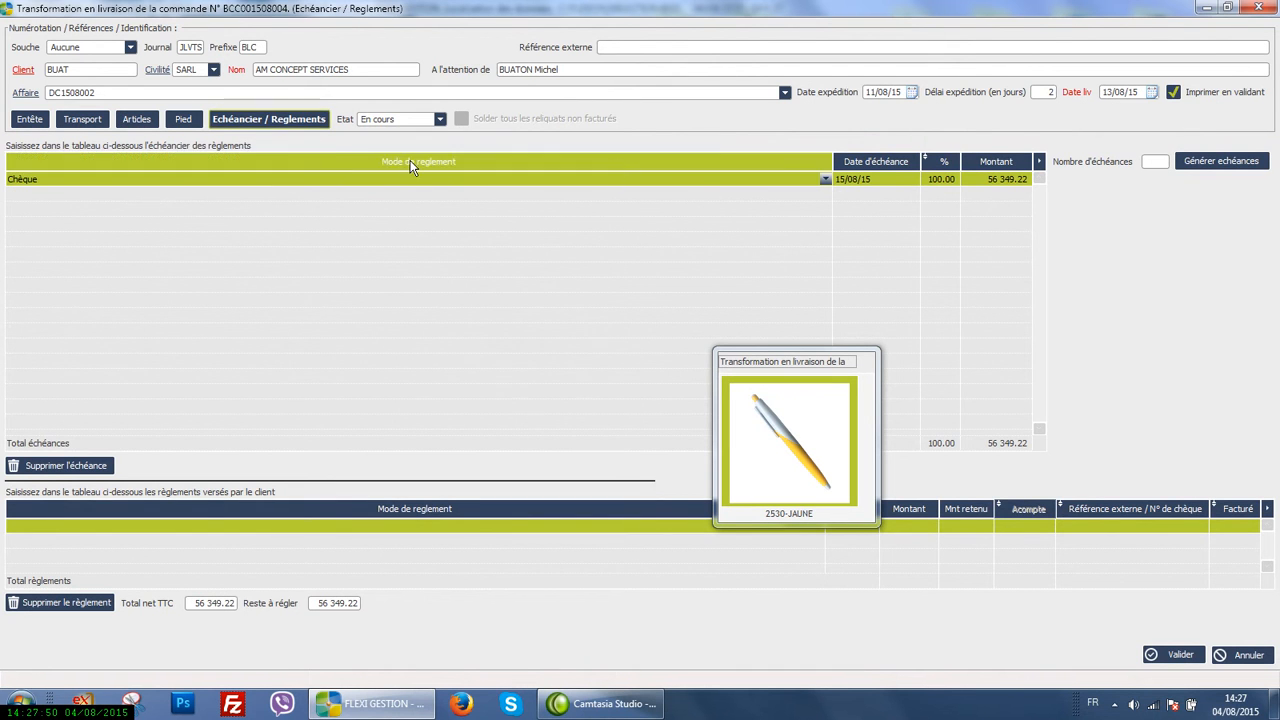
pyautogui.click(1180, 650)
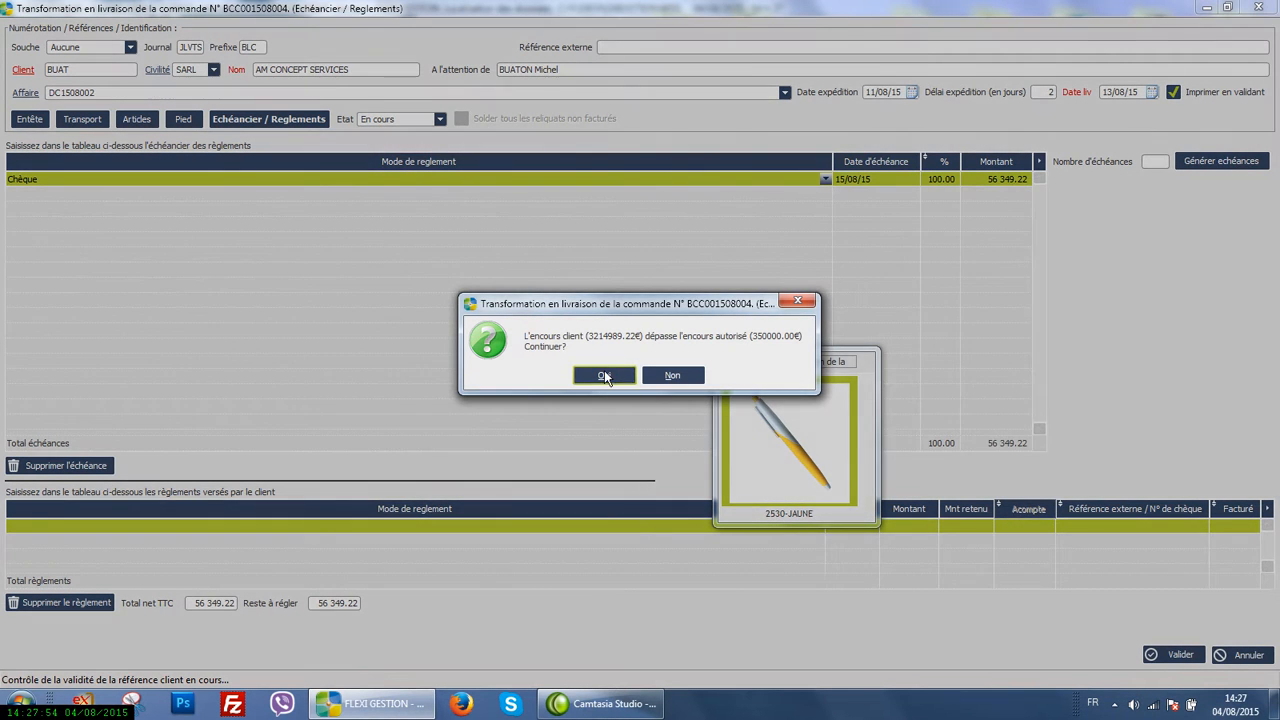
pyautogui.click(604, 375)
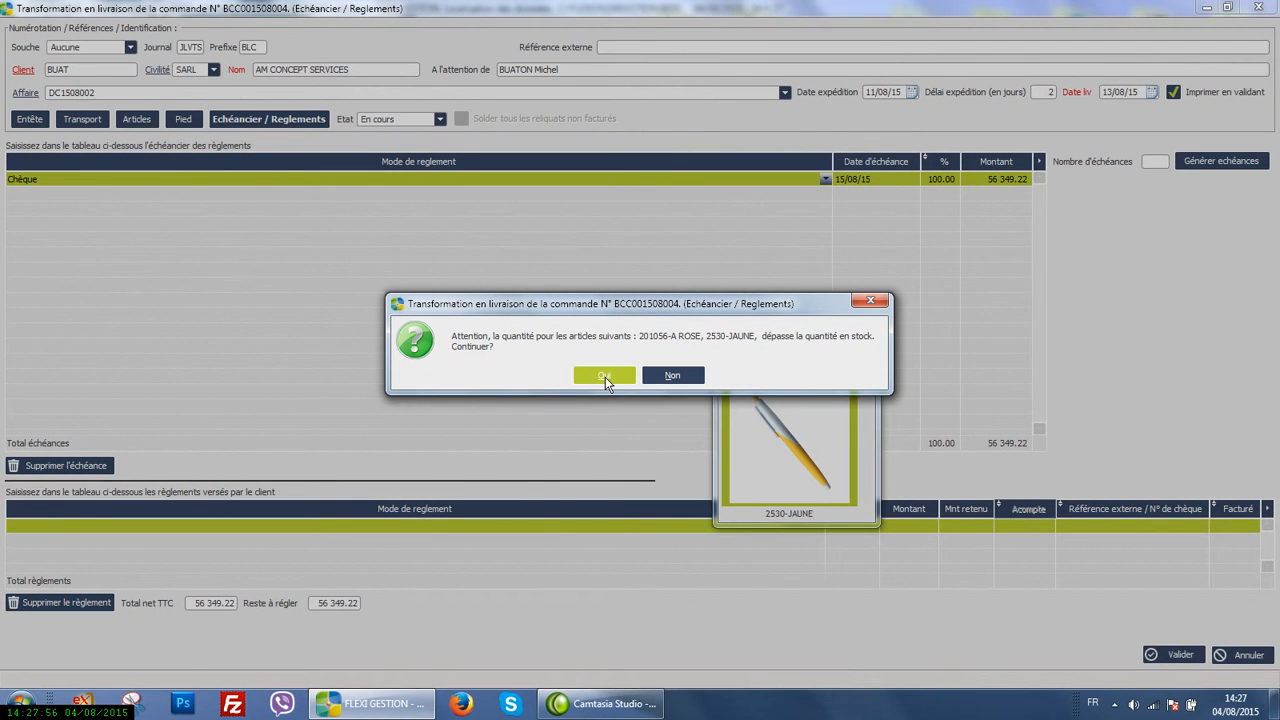
pyautogui.click(604, 376)
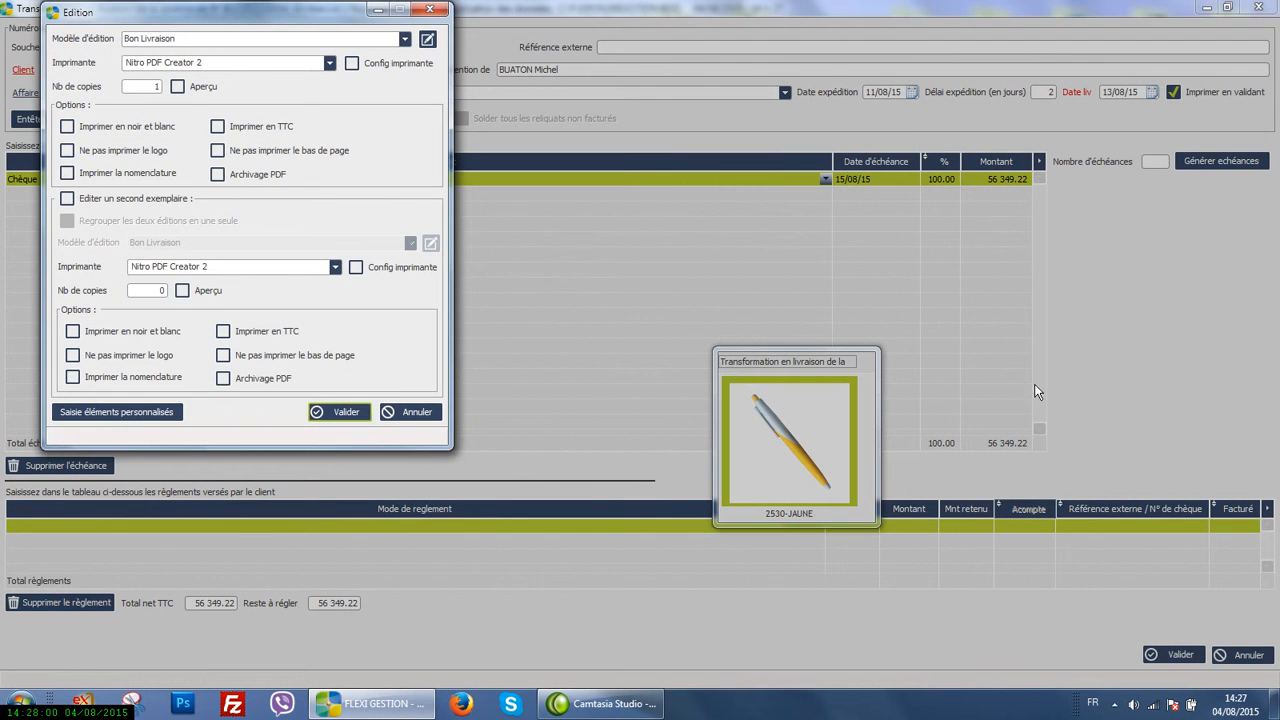
# - Send the delivery note to the PDF printer, cancel the file creation, and close the order print settings and the client orders list
pyautogui.click(340, 412)
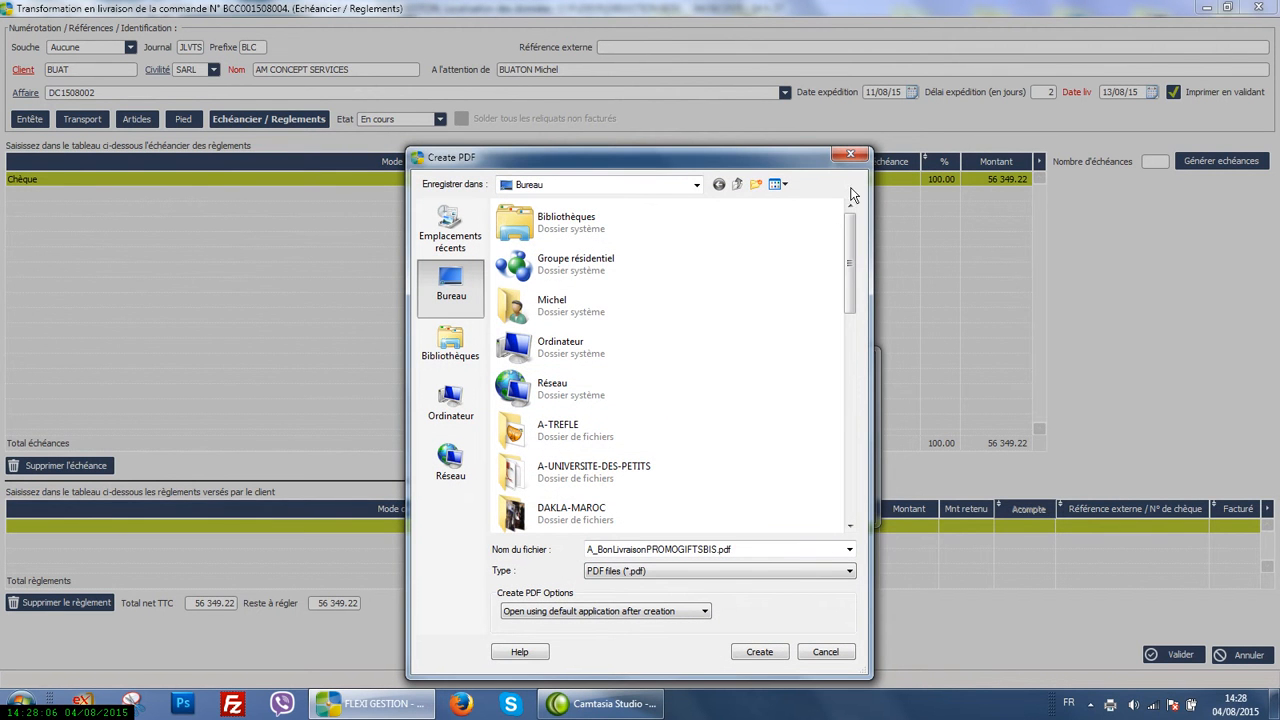
pyautogui.click(850, 154)
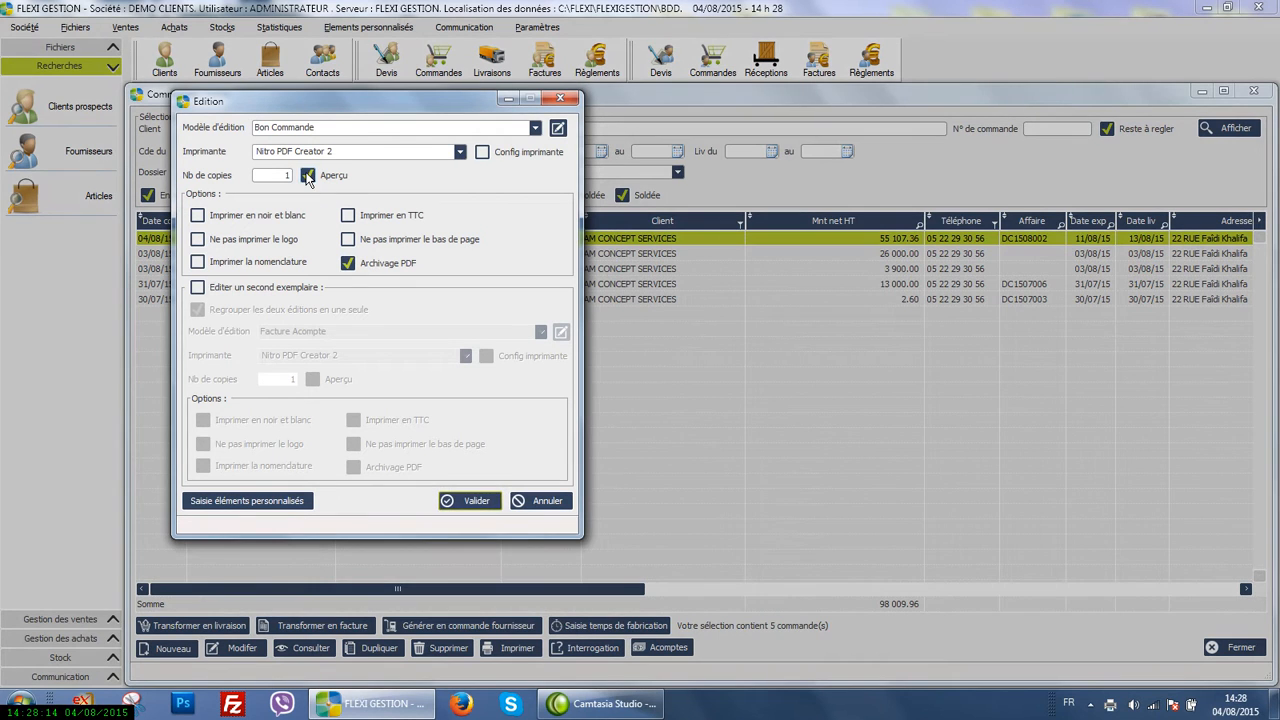
pyautogui.click(565, 100)
pyautogui.click(1253, 90)
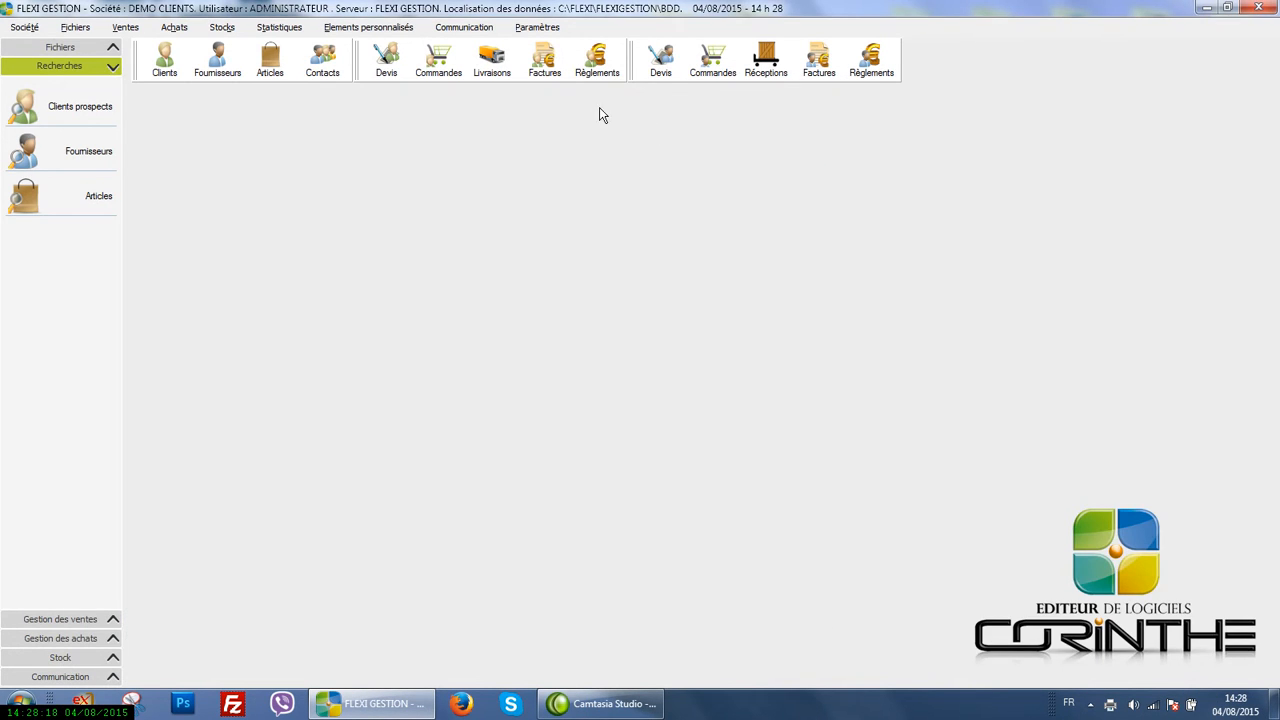
# - Display the client deliveries sorted by ascending reference and select the delivery dated 13/08/15
pyautogui.click(491, 58)
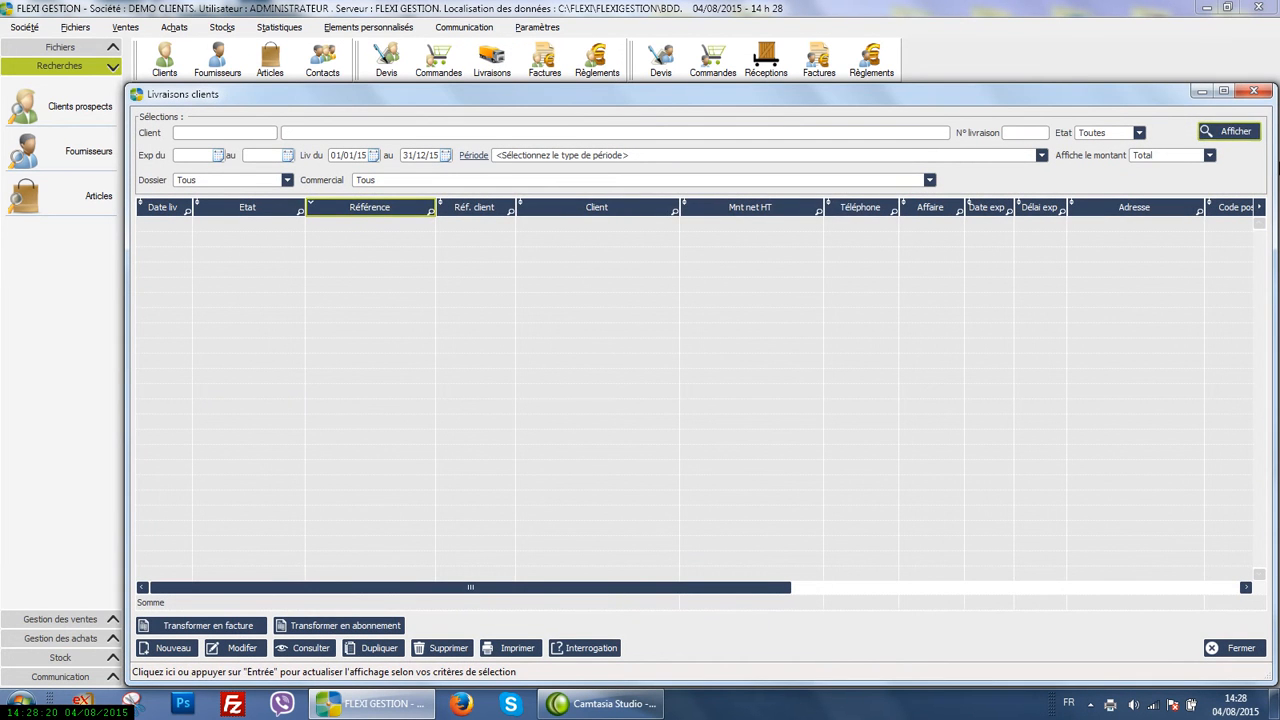
pyautogui.click(1230, 131)
pyautogui.click(341, 216)
pyautogui.click(324, 242)
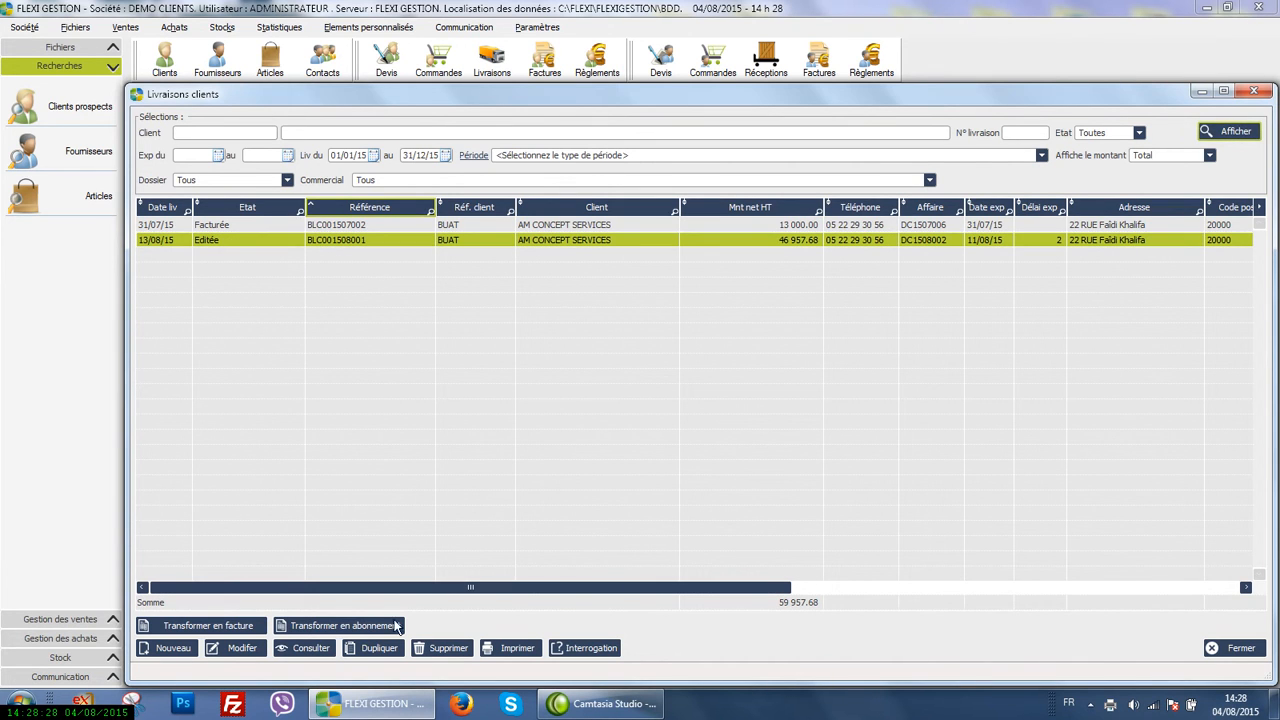
# - Print the selected delivery note with Aperçu and Archivage PDF enabled, and review the preview down to the totals
pyautogui.click(508, 650)
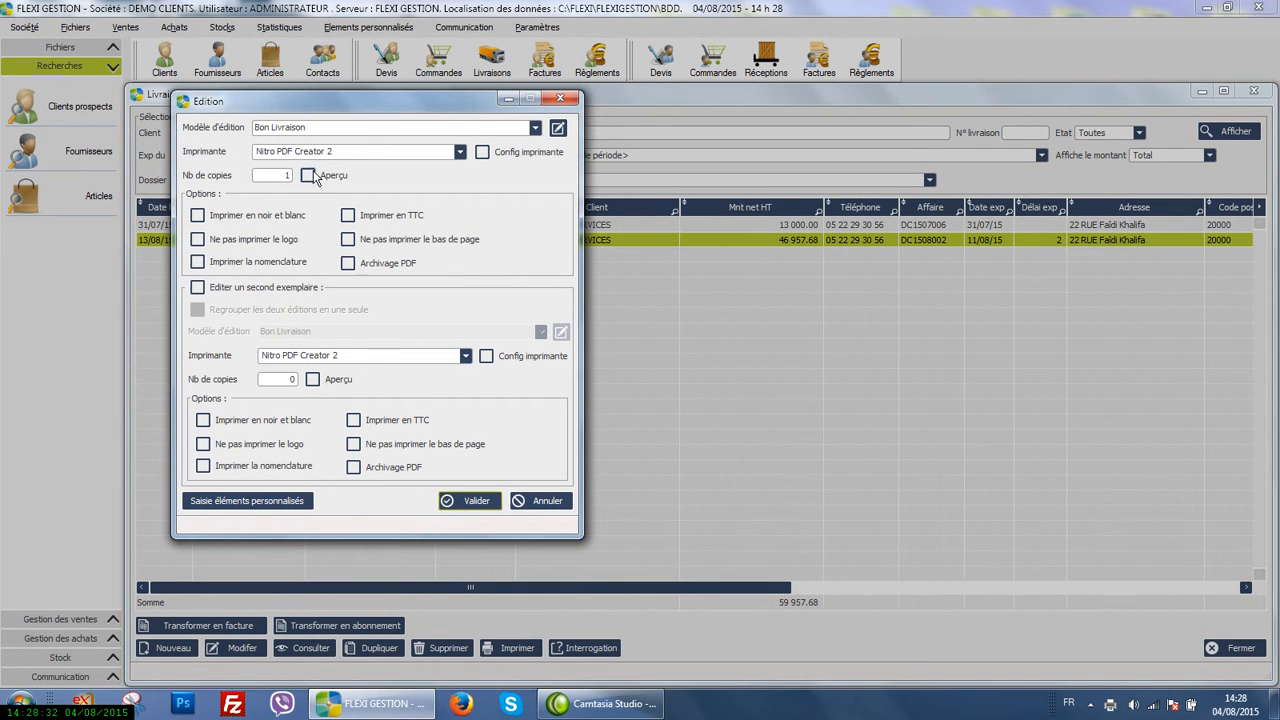
pyautogui.click(309, 175)
pyautogui.click(348, 263)
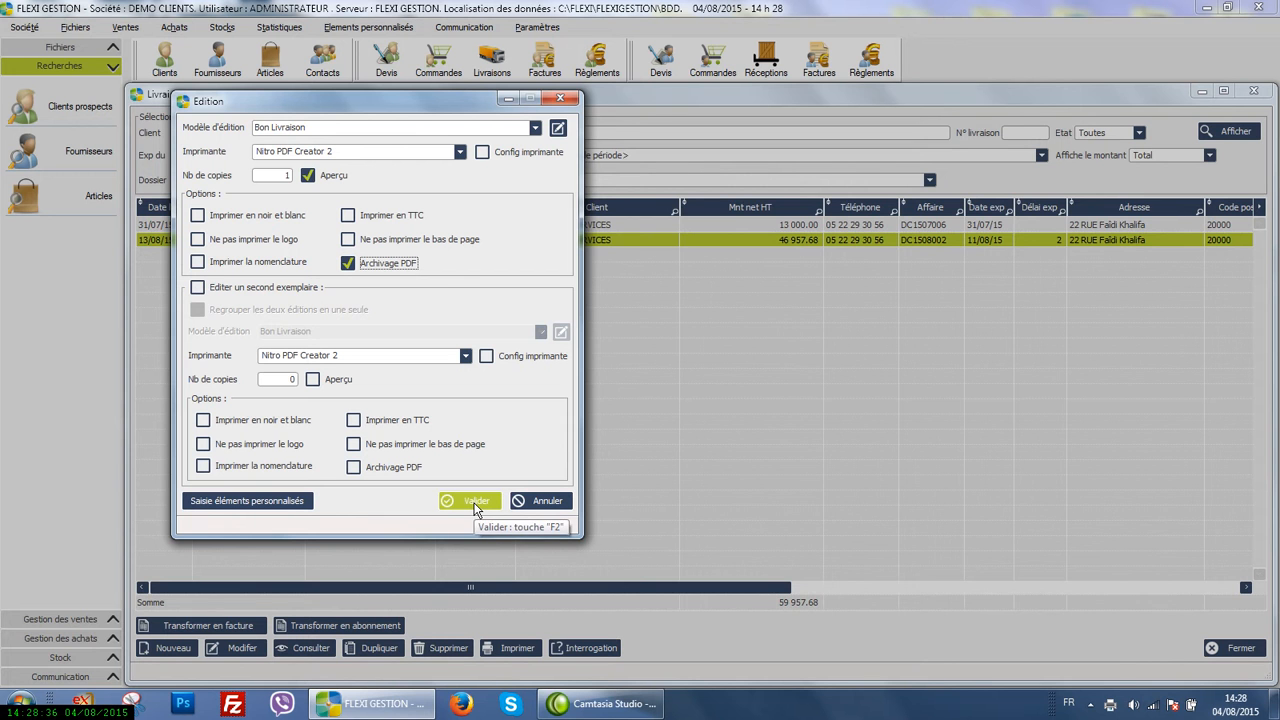
pyautogui.click(476, 501)
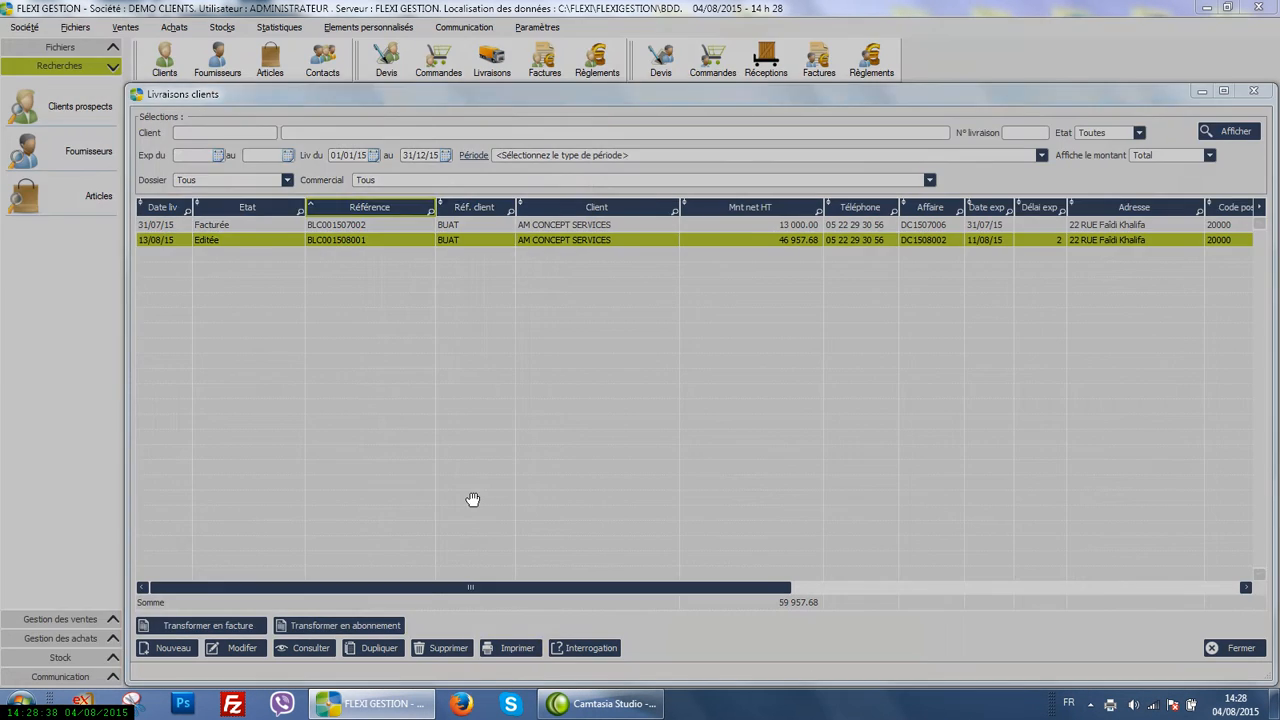
pyautogui.scroll(-3, 768, 282)
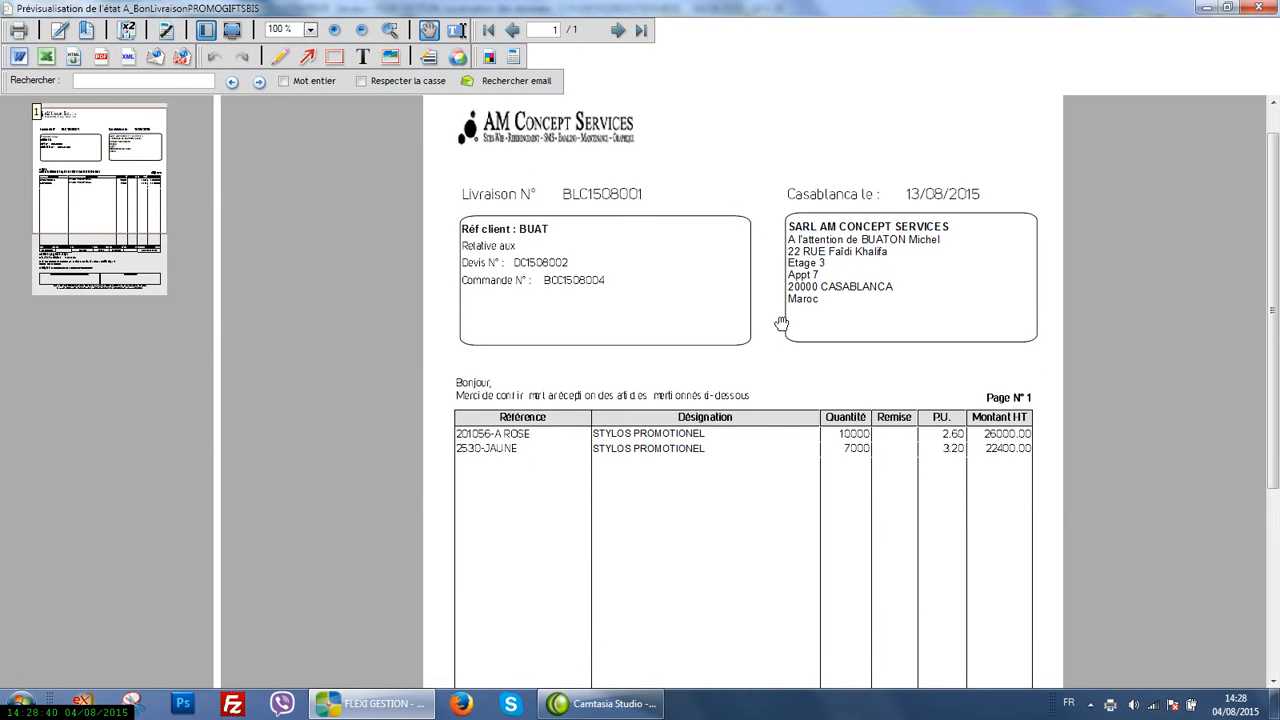
pyautogui.scroll(-4, 855, 378)
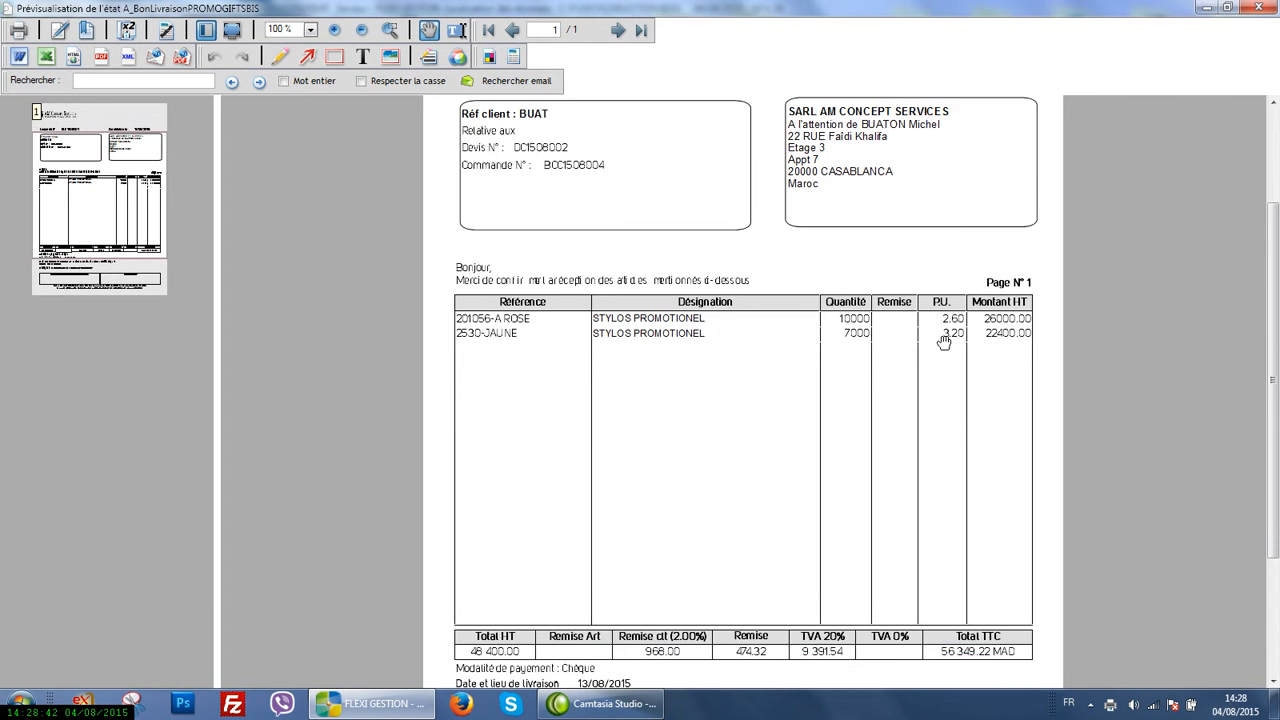
pyautogui.scroll(-1, 812, 413)
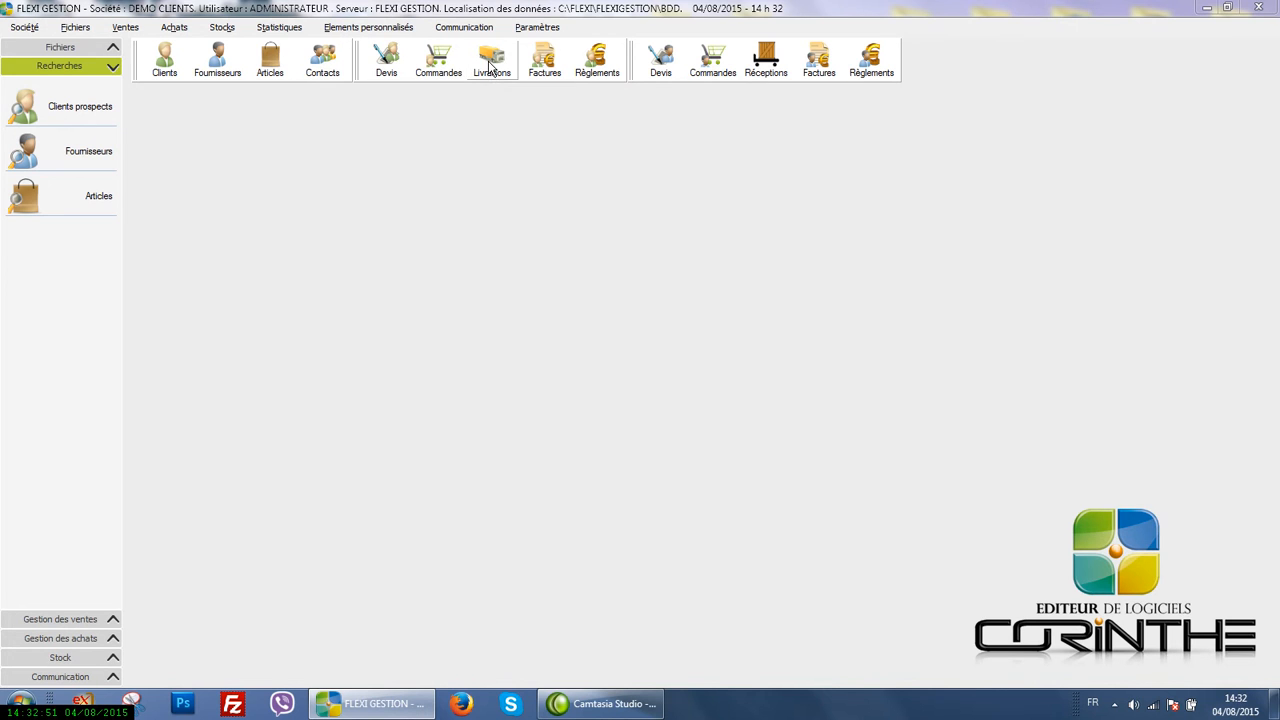
# - Display the client orders and transform the partially settled order dated 04/08/15 into a delivery
pyautogui.click(445, 62)
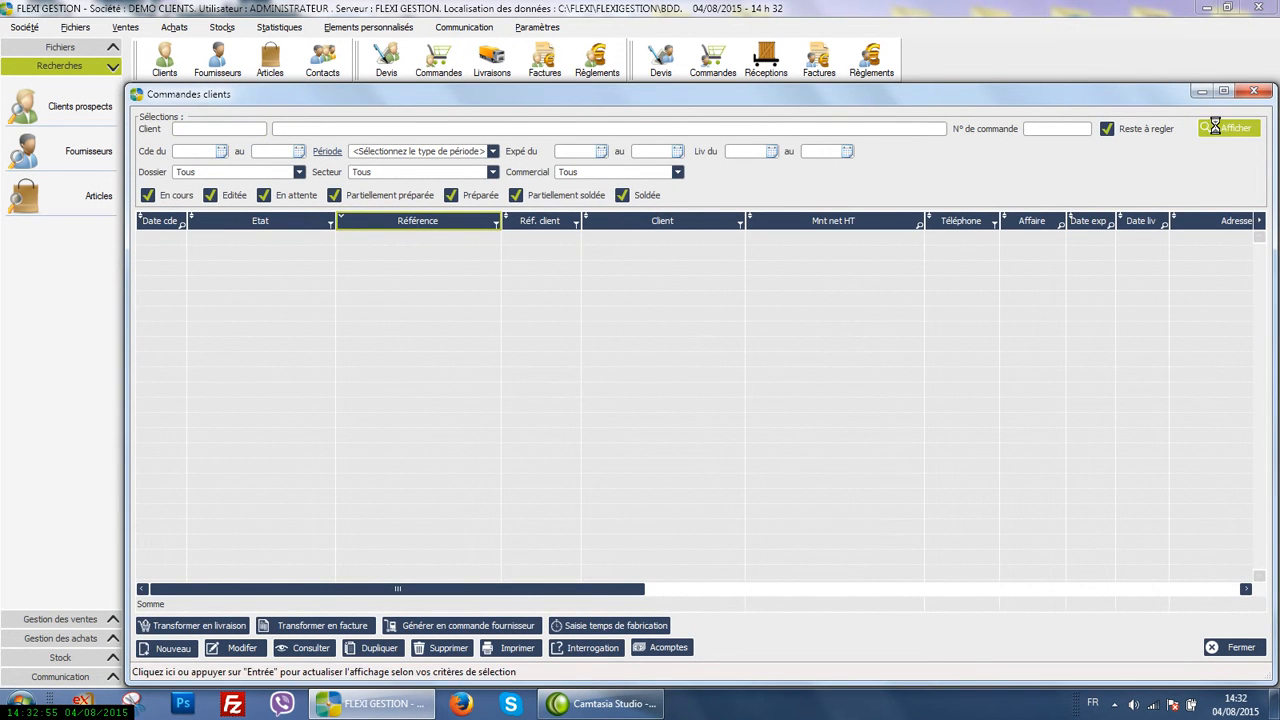
pyautogui.click(1230, 128)
pyautogui.click(285, 236)
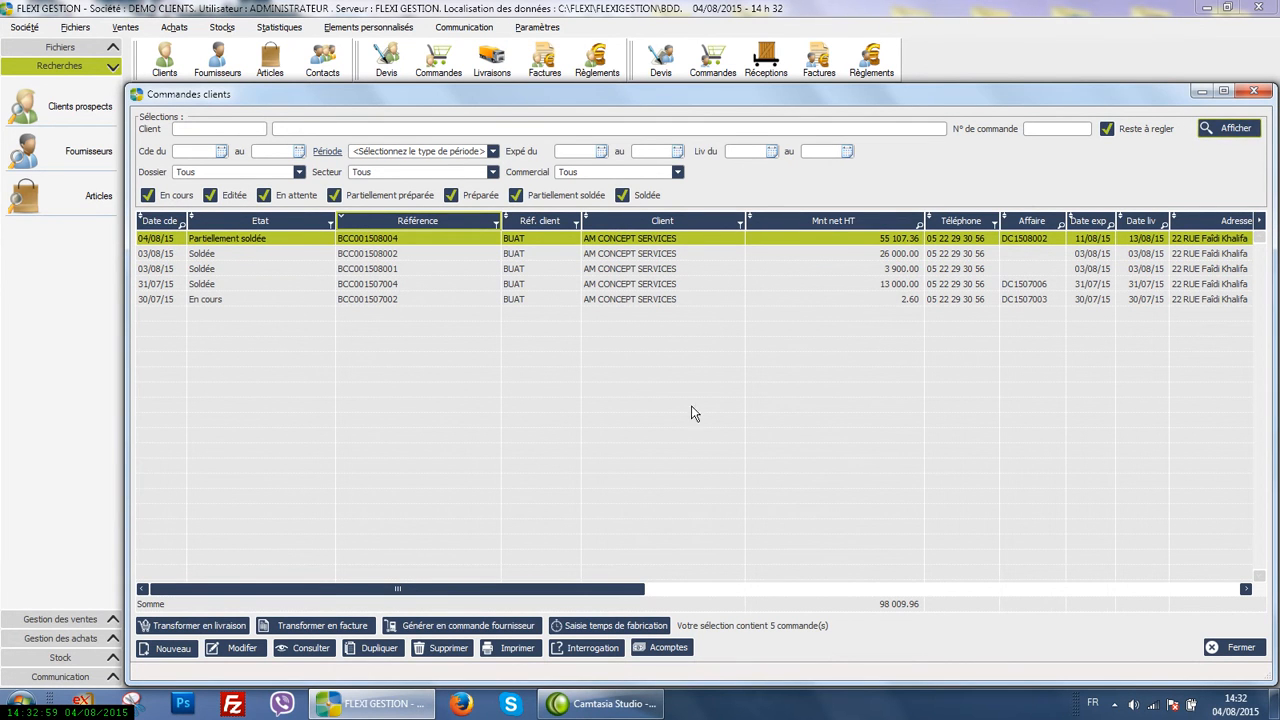
pyautogui.click(204, 628)
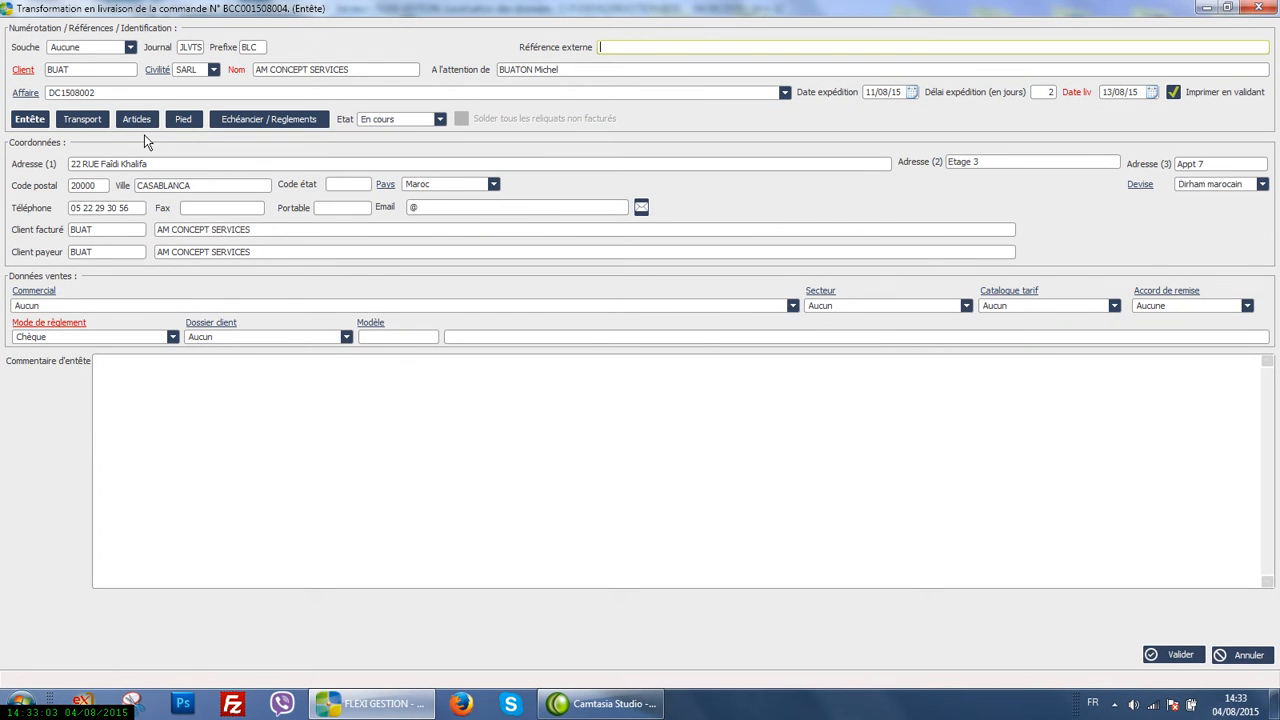
# - Check the remaining quantities in the delivery's articles and validate the delivery, accepting the credit and stock overruns
pyautogui.click(136, 119)
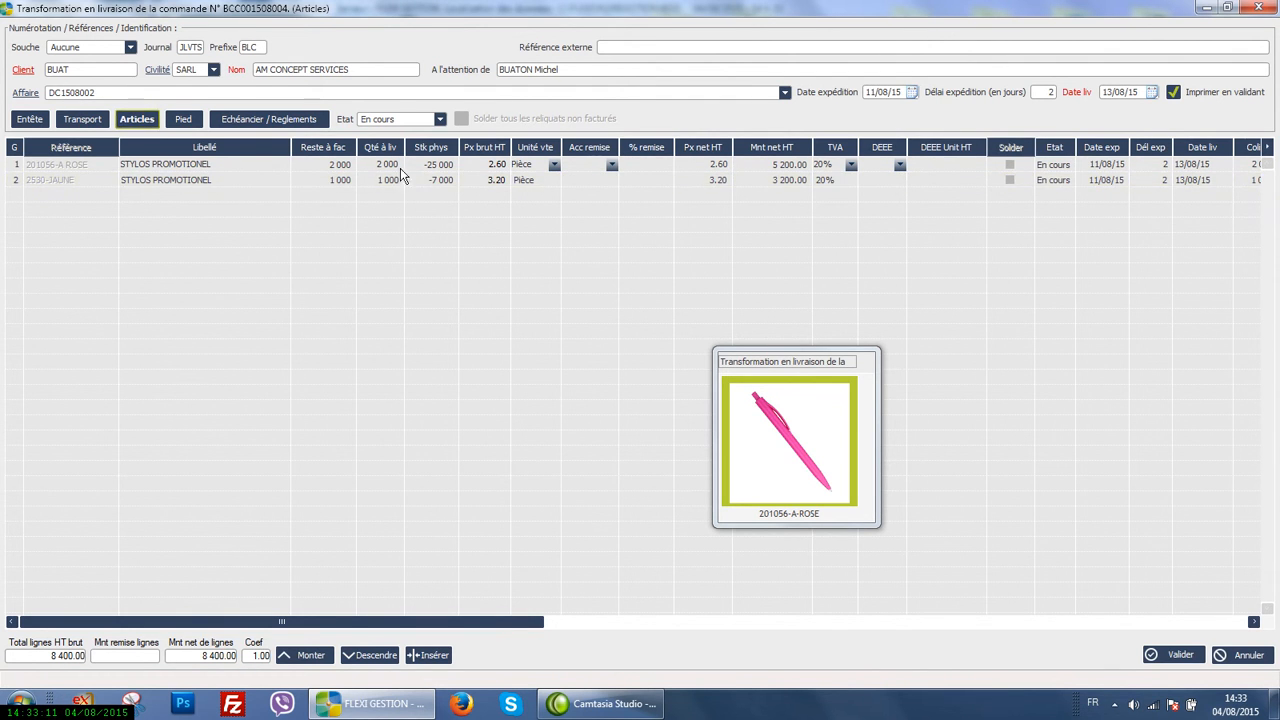
pyautogui.click(1174, 653)
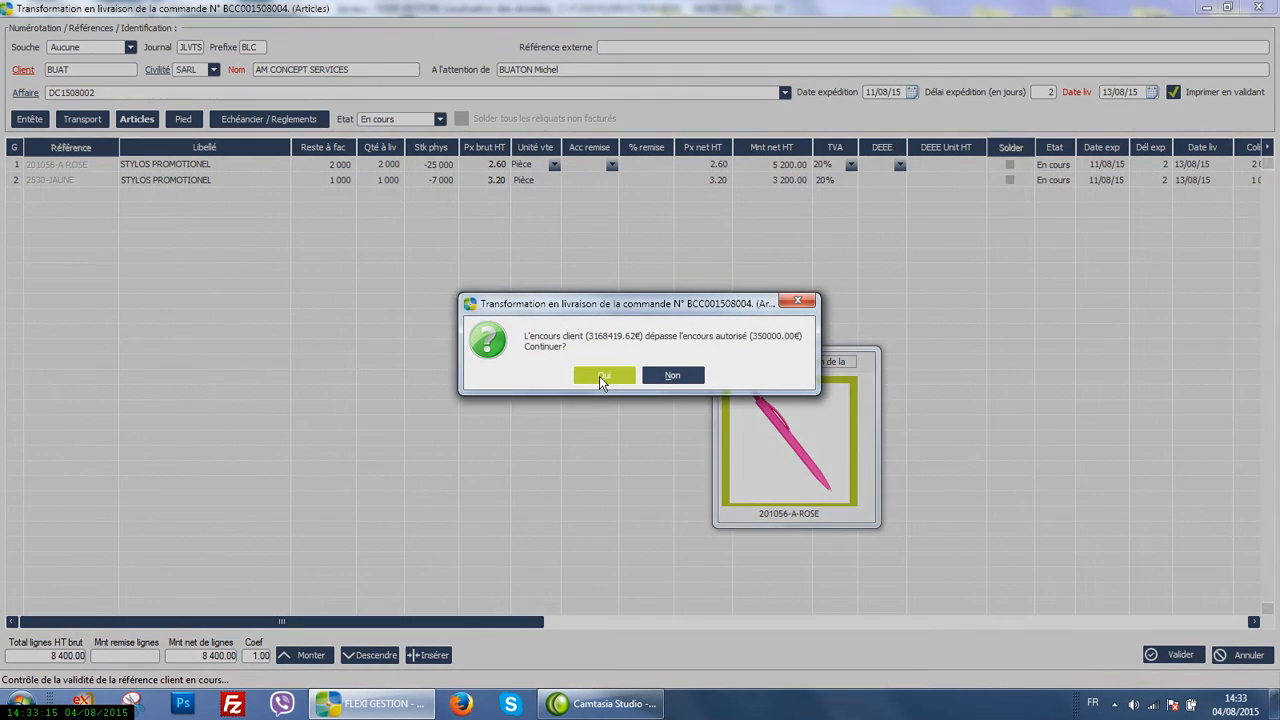
pyautogui.click(599, 376)
pyautogui.click(600, 376)
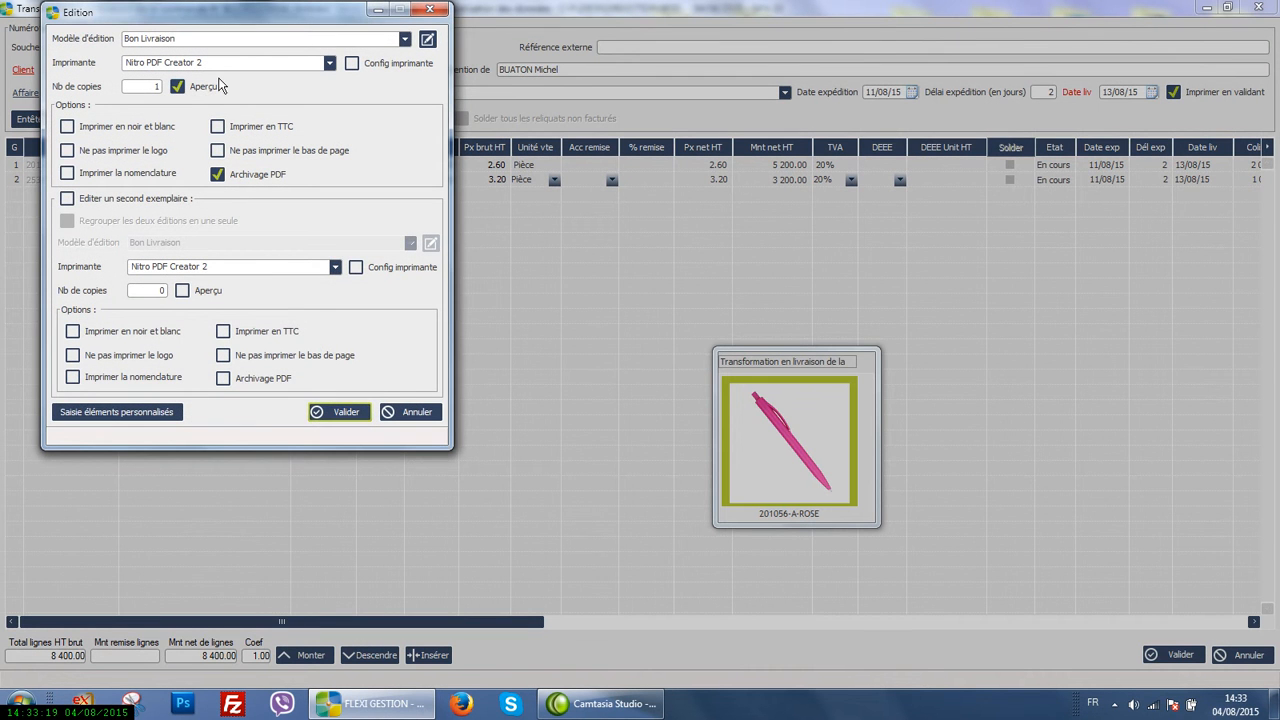
# - Preview the second delivery note with PDF archiving, review it down to the totals and remarks, and close the preview and the orders list
pyautogui.click(345, 413)
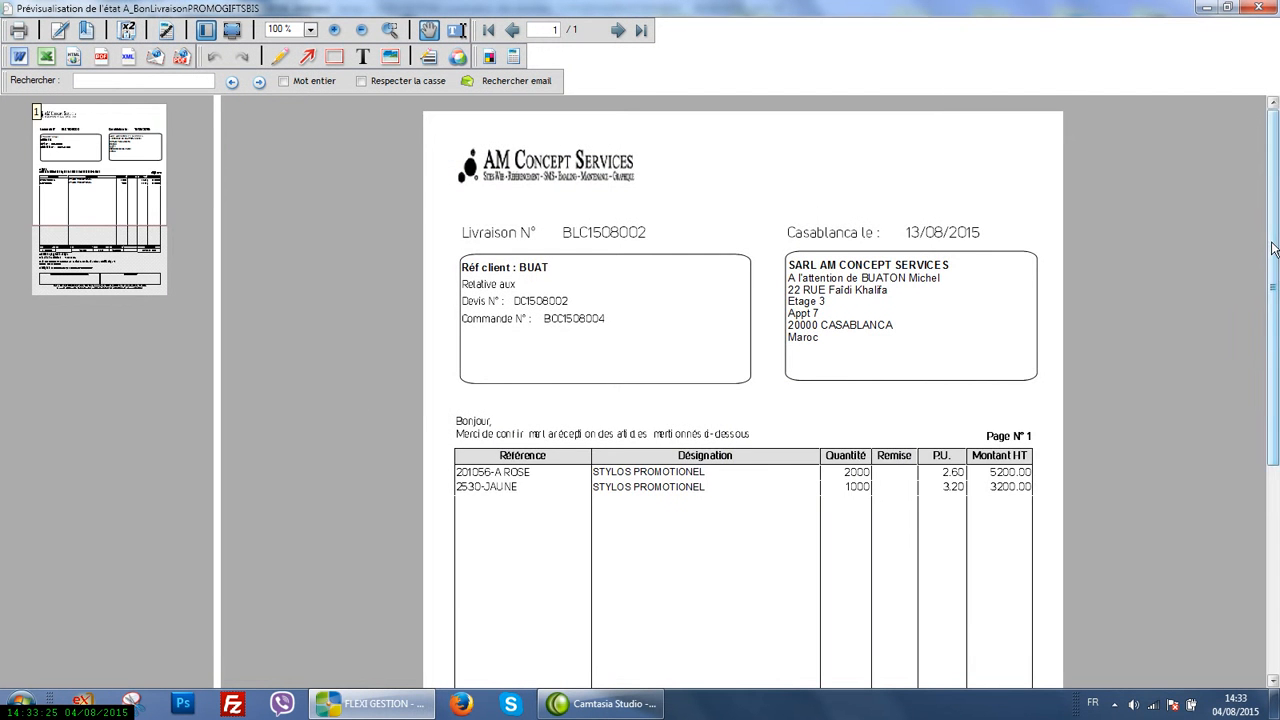
pyautogui.moveTo(1274, 247); pyautogui.dragTo(1278, 446)
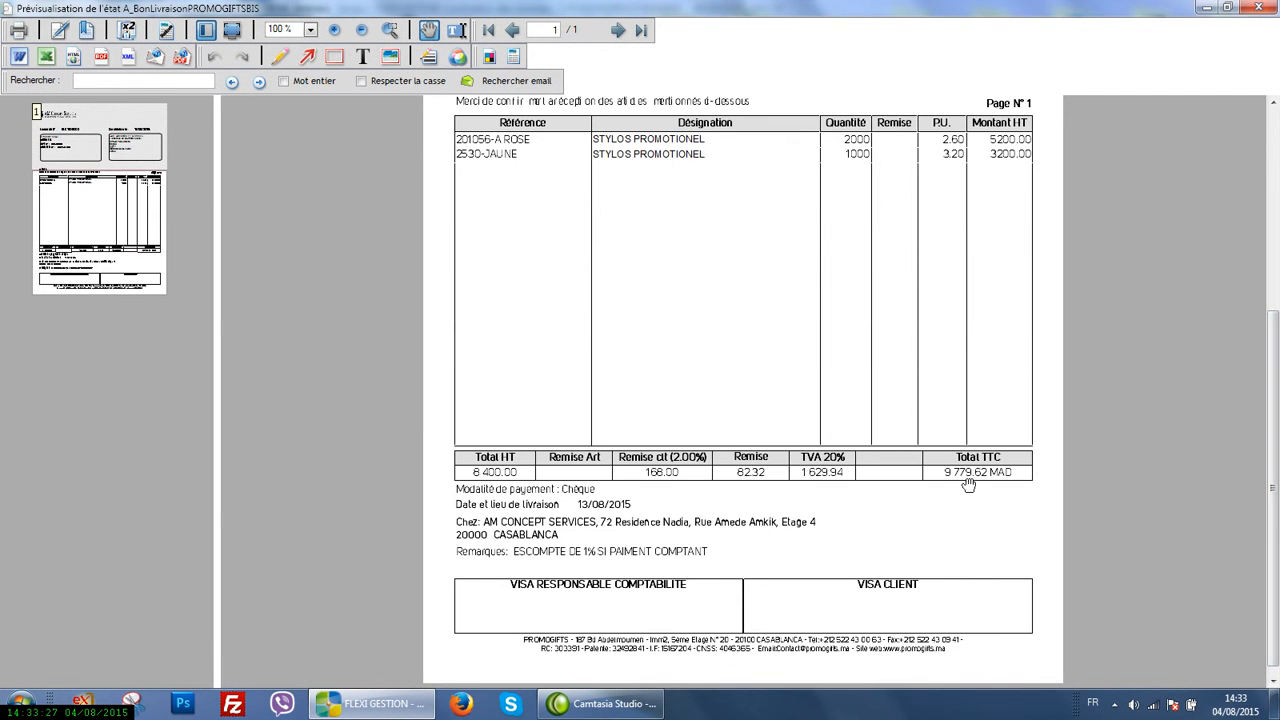
pyautogui.moveTo(1277, 537); pyautogui.dragTo(1278, 250)
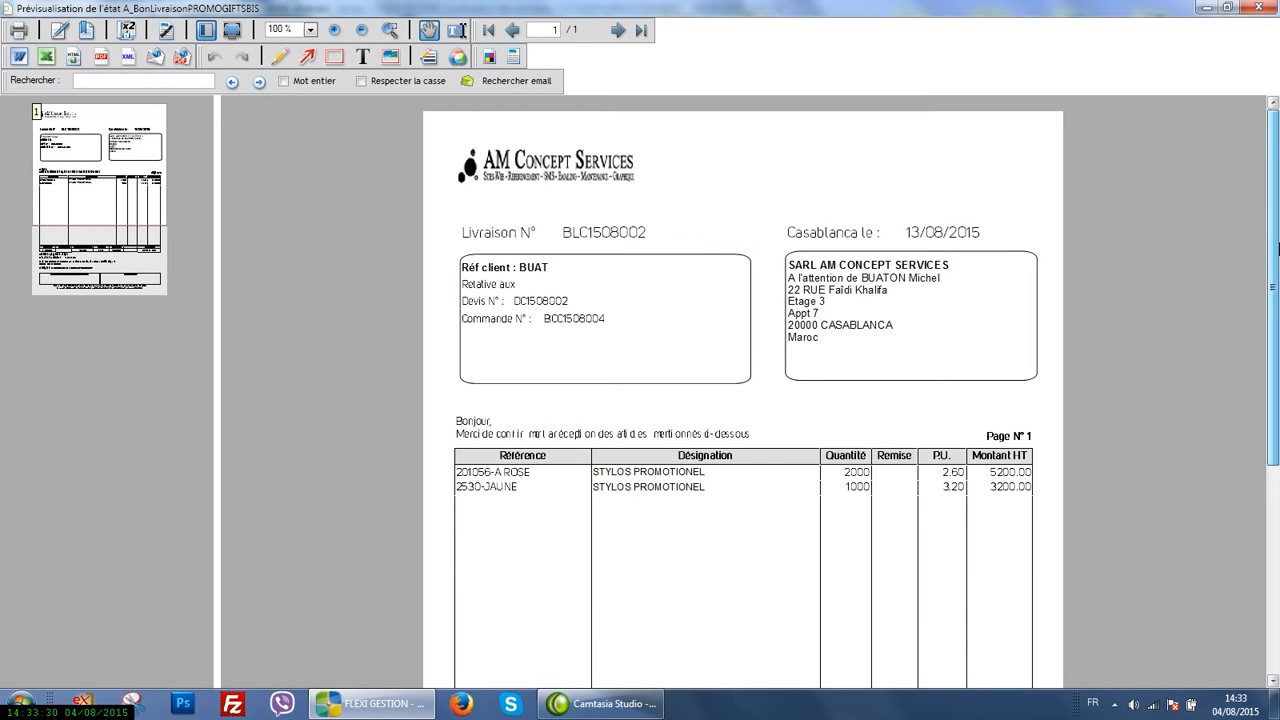
pyautogui.click(1257, 7)
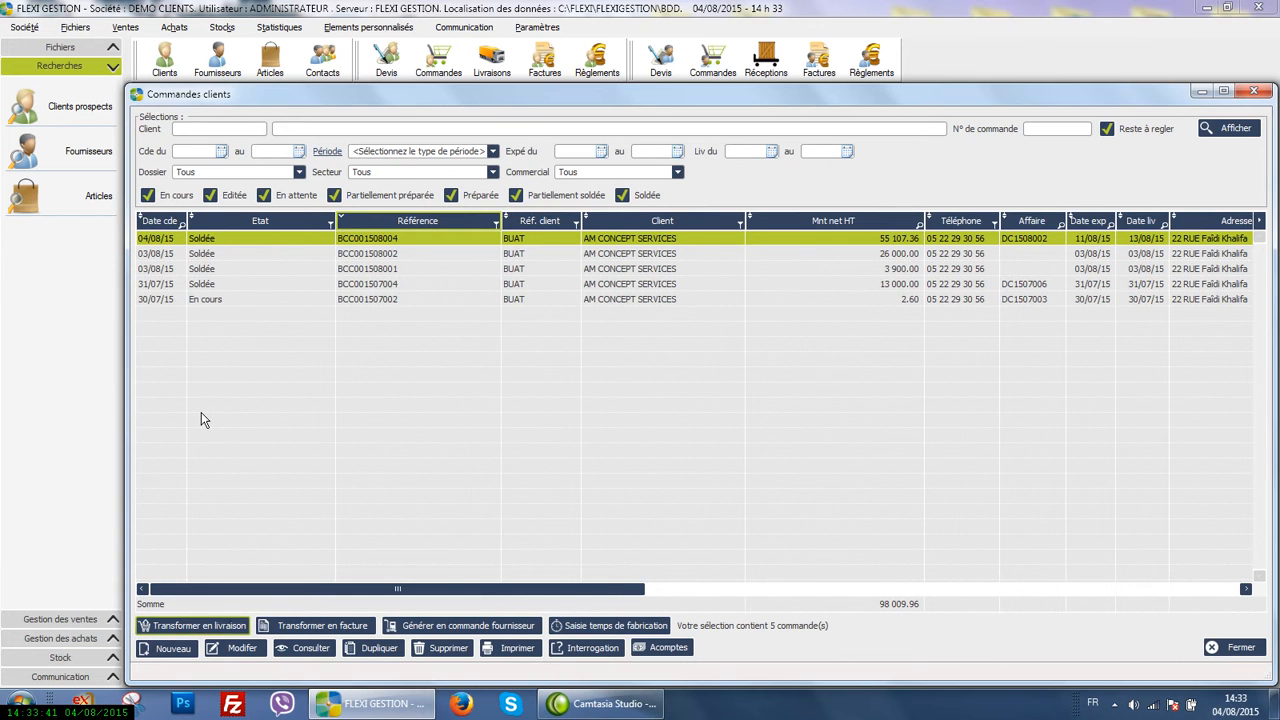
pyautogui.click(1253, 93)
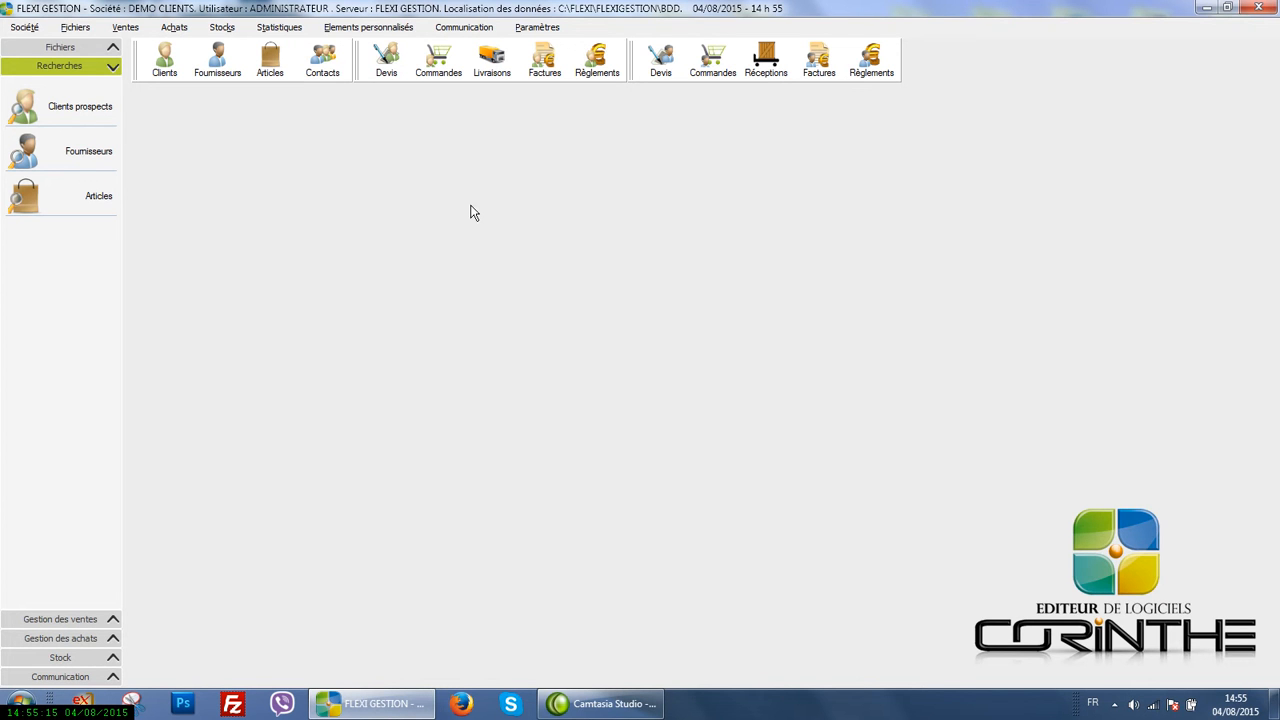
# - Display the client deliveries and transform both in-progress deliveries dated 13/08/15 into one invoice per client, grouping the deliveries
pyautogui.click(497, 62)
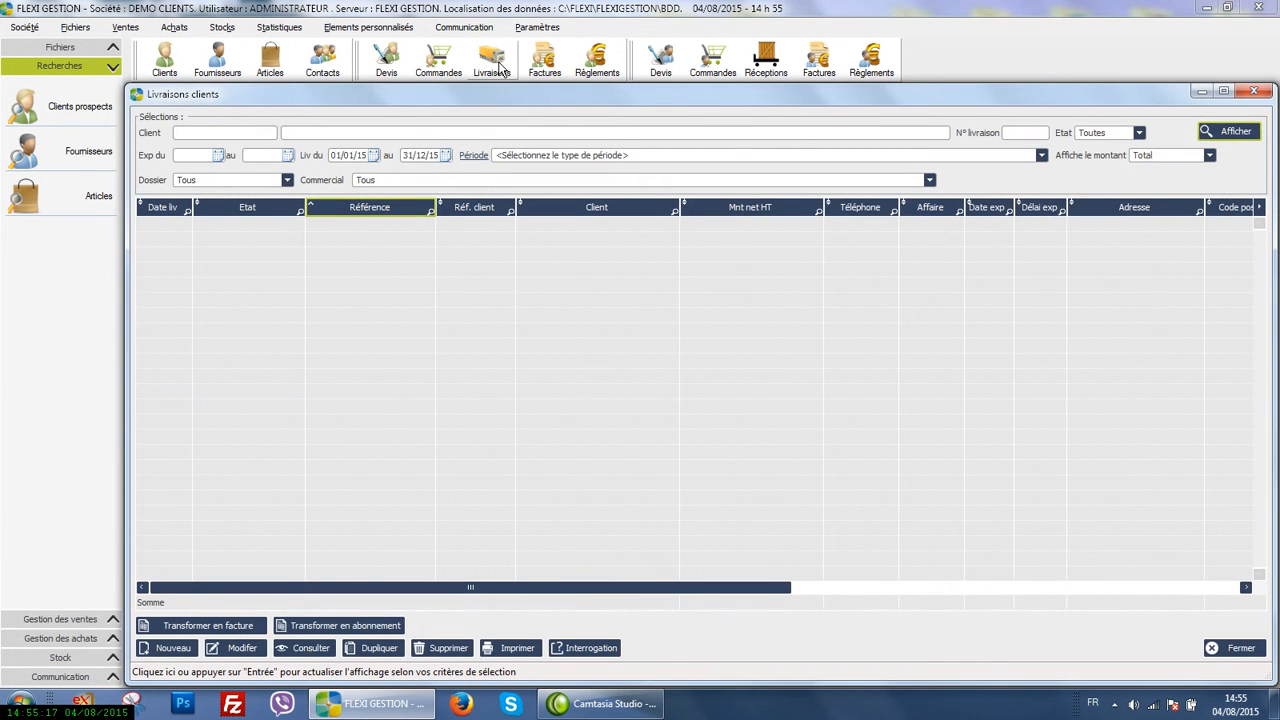
pyautogui.click(1230, 131)
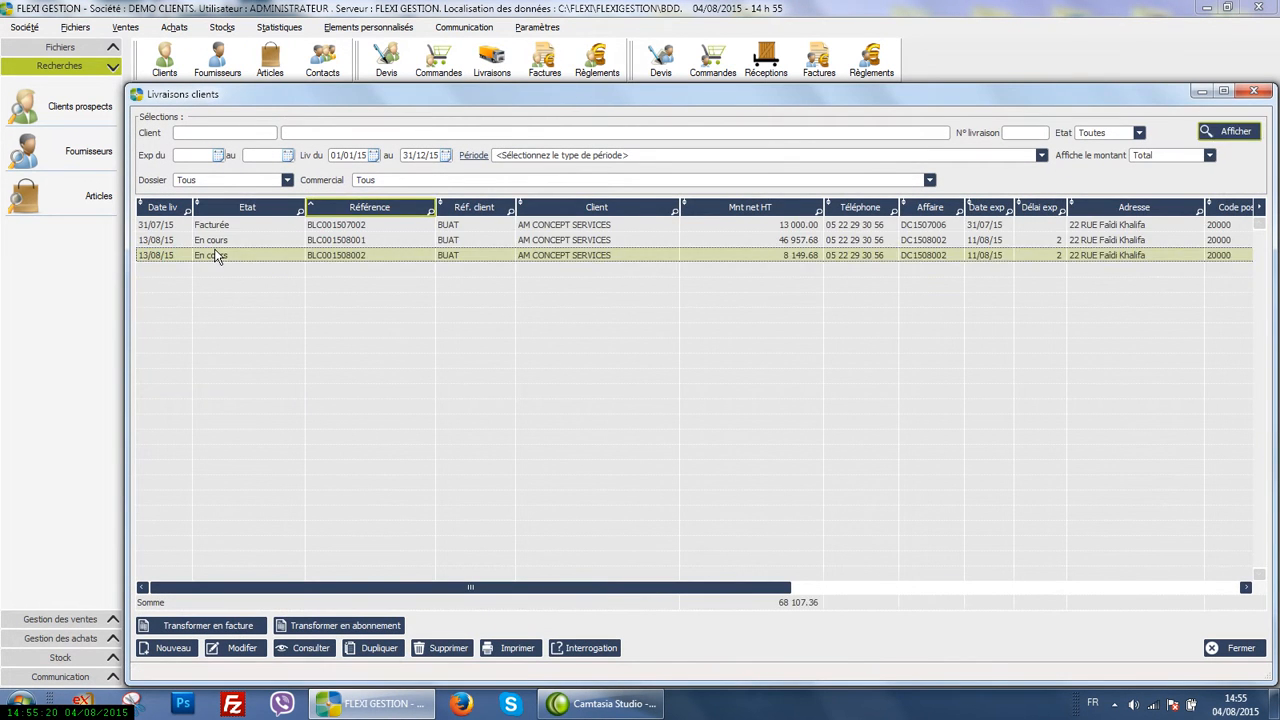
pyautogui.click(175, 242)
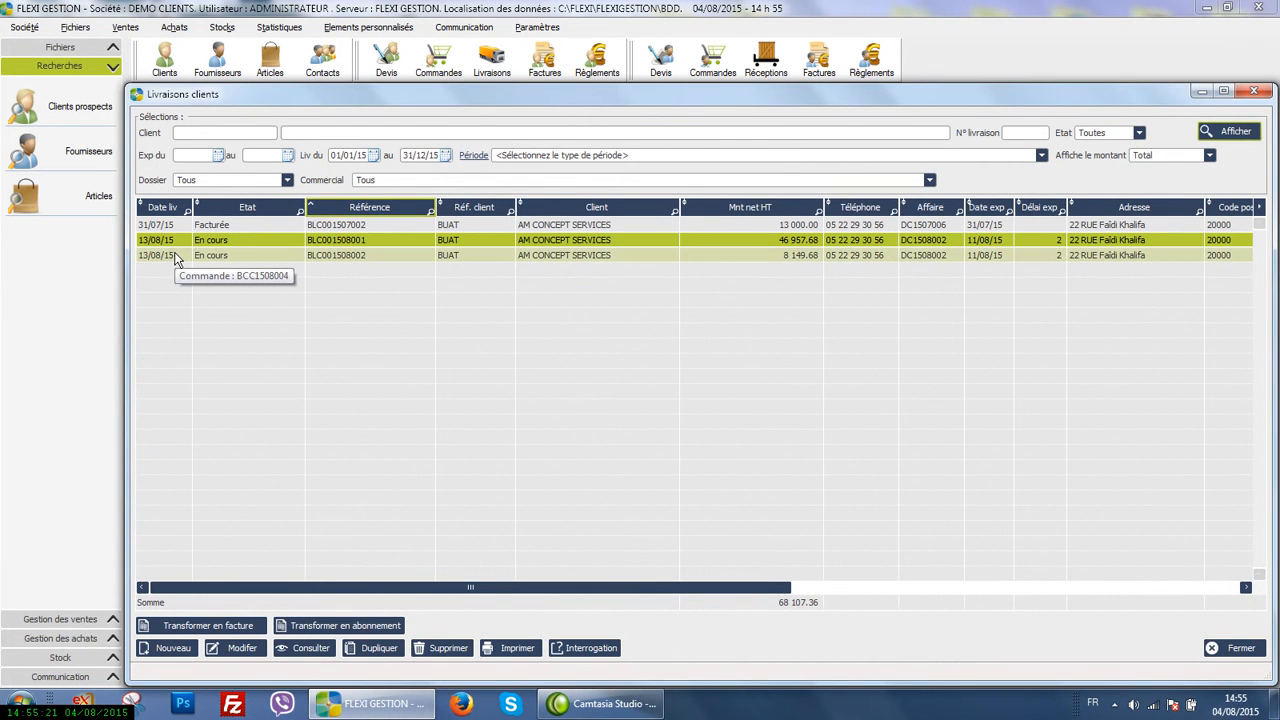
pyautogui.keyDown('ctrl'); pyautogui.click(175, 256); pyautogui.keyUp('ctrl')
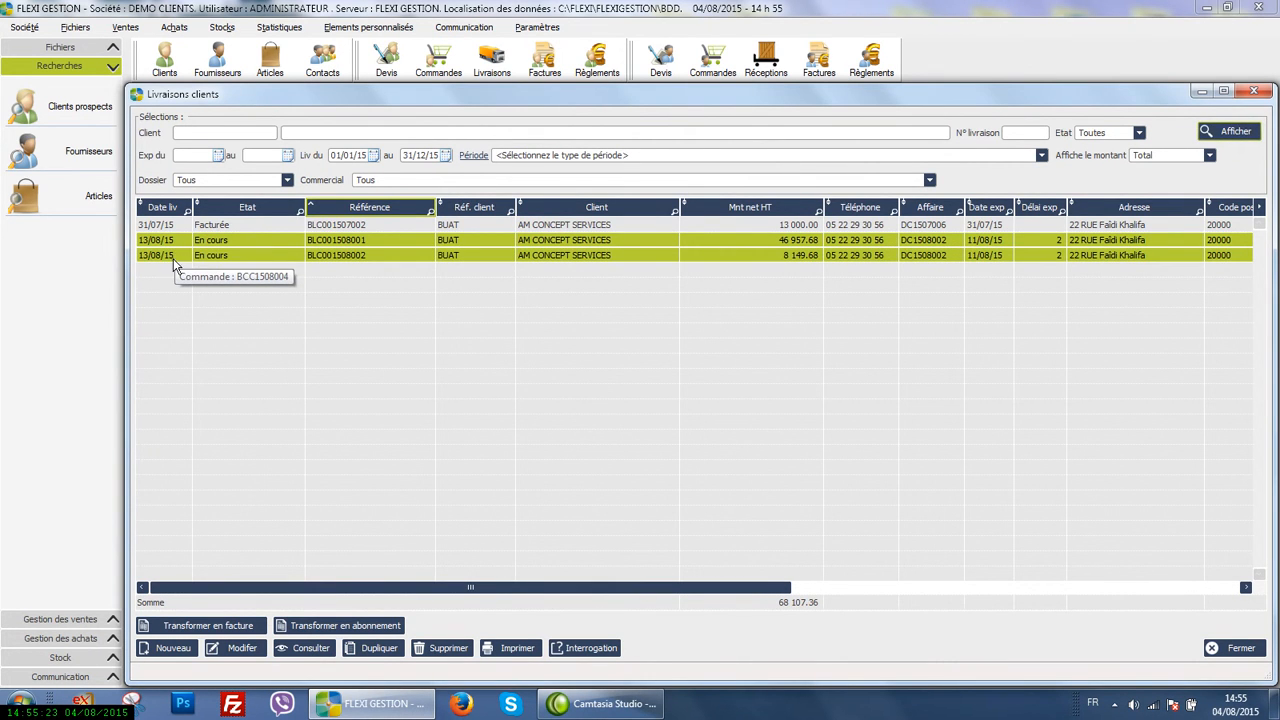
pyautogui.click(200, 624)
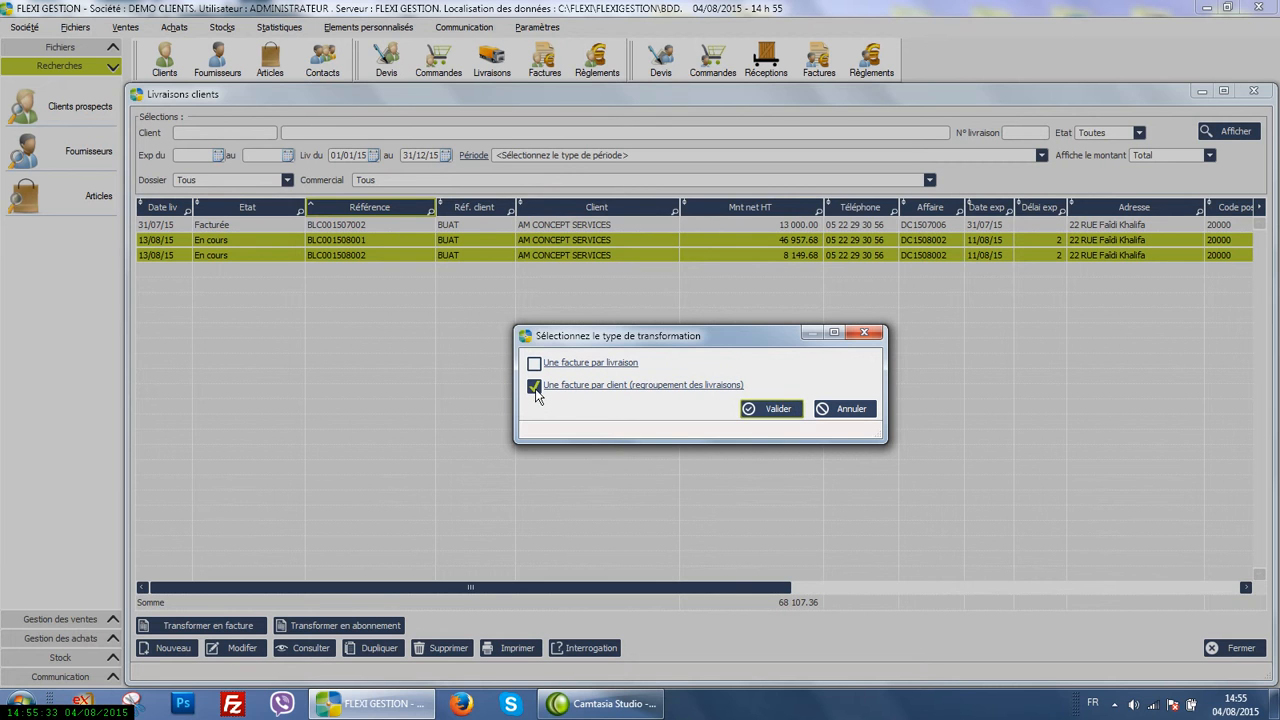
pyautogui.click(766, 409)
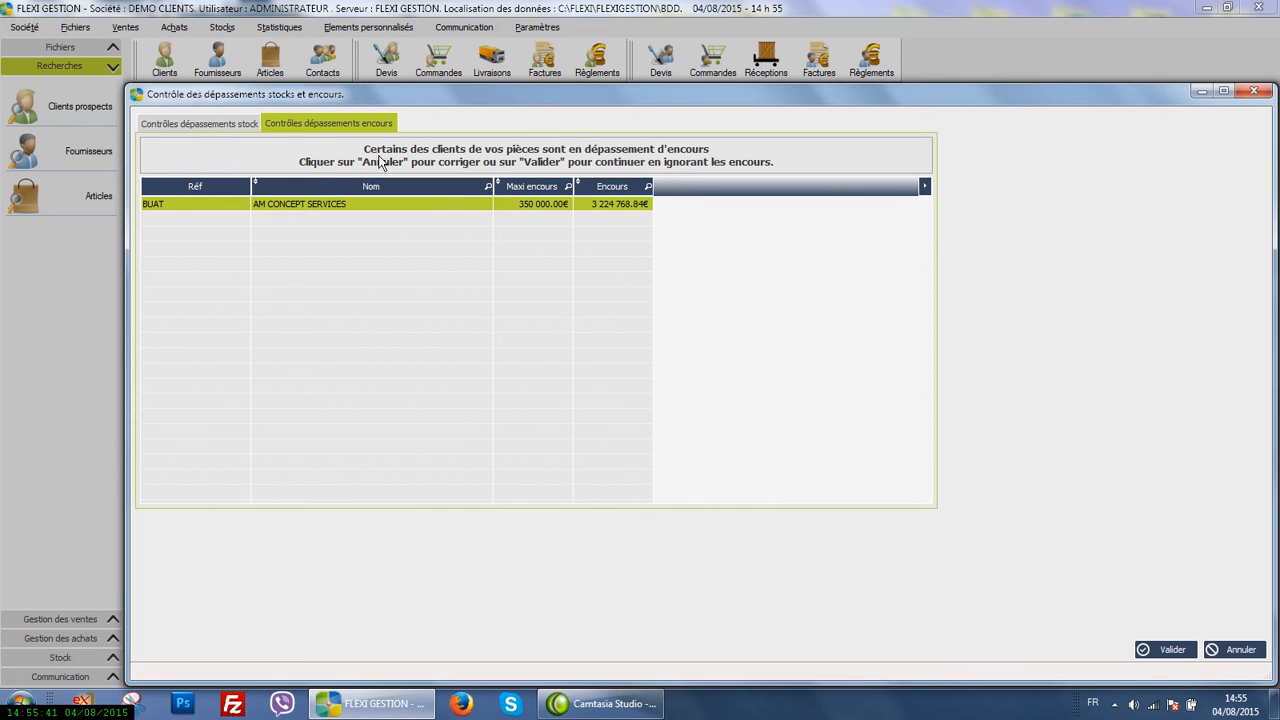
# - Check the stock overruns, continue the invoice transformation despite them, and set the day of the invoice date to 15
pyautogui.click(220, 118)
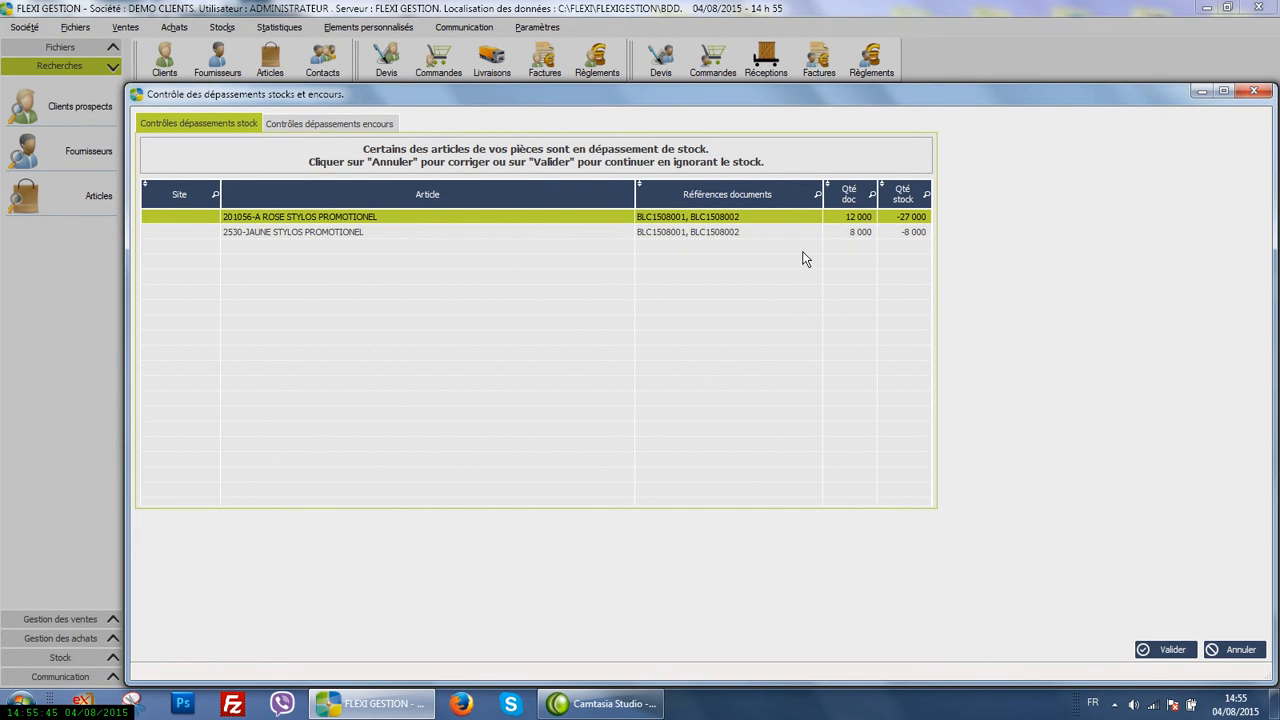
pyautogui.click(1166, 648)
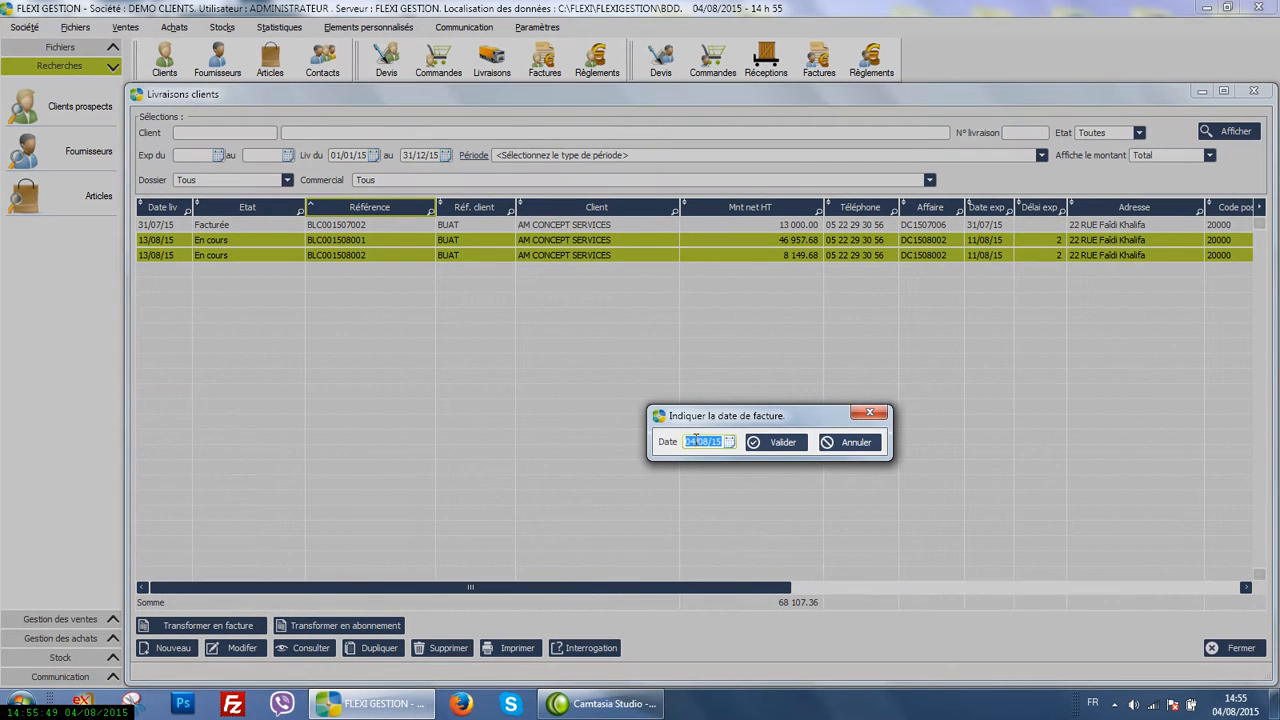
pyautogui.click(696, 441)
pyautogui.write('15')
pyautogui.click(775, 442)
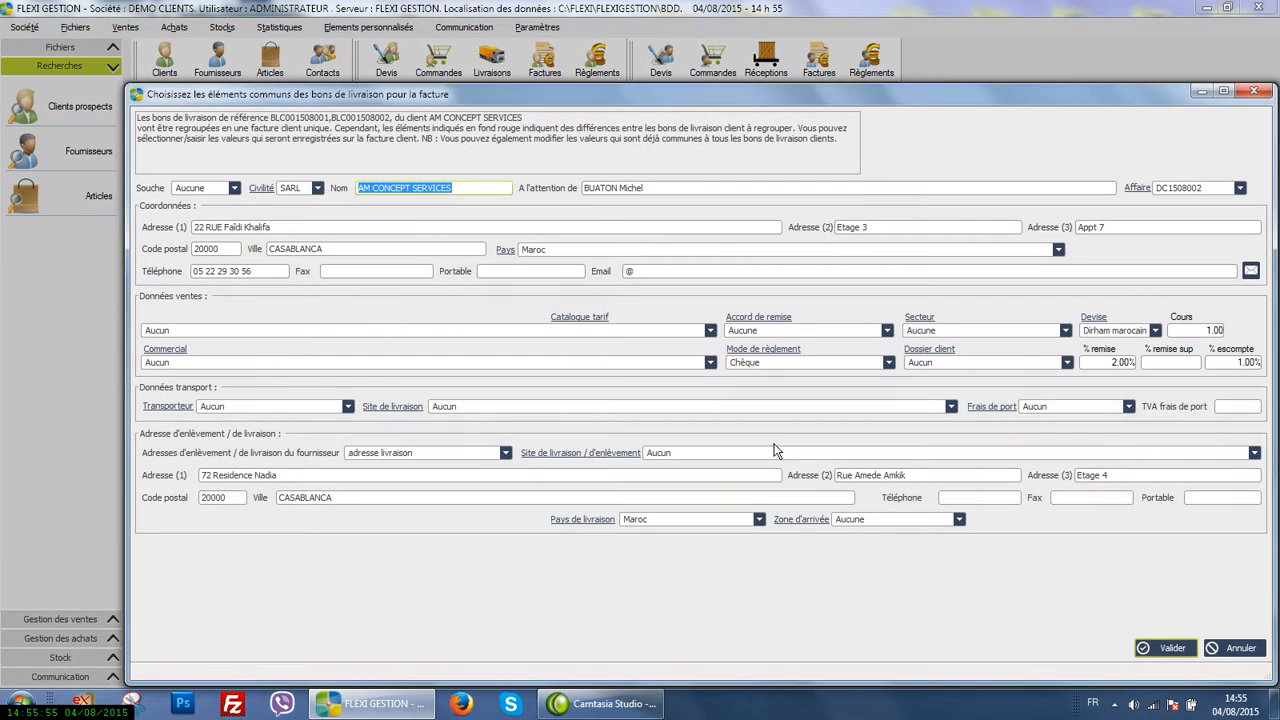
# - Validate the common elements of the grouped deliveries to generate the single client invoice, and close the client deliveries list
pyautogui.click(1156, 647)
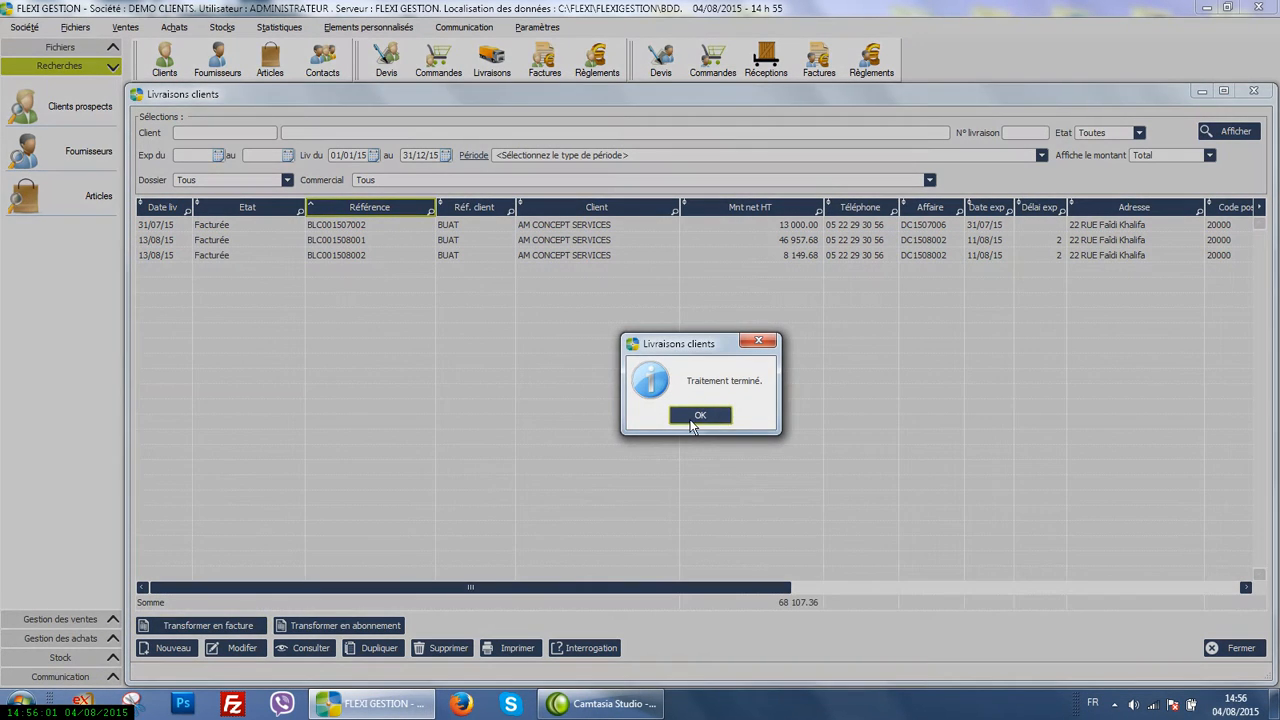
pyautogui.click(692, 417)
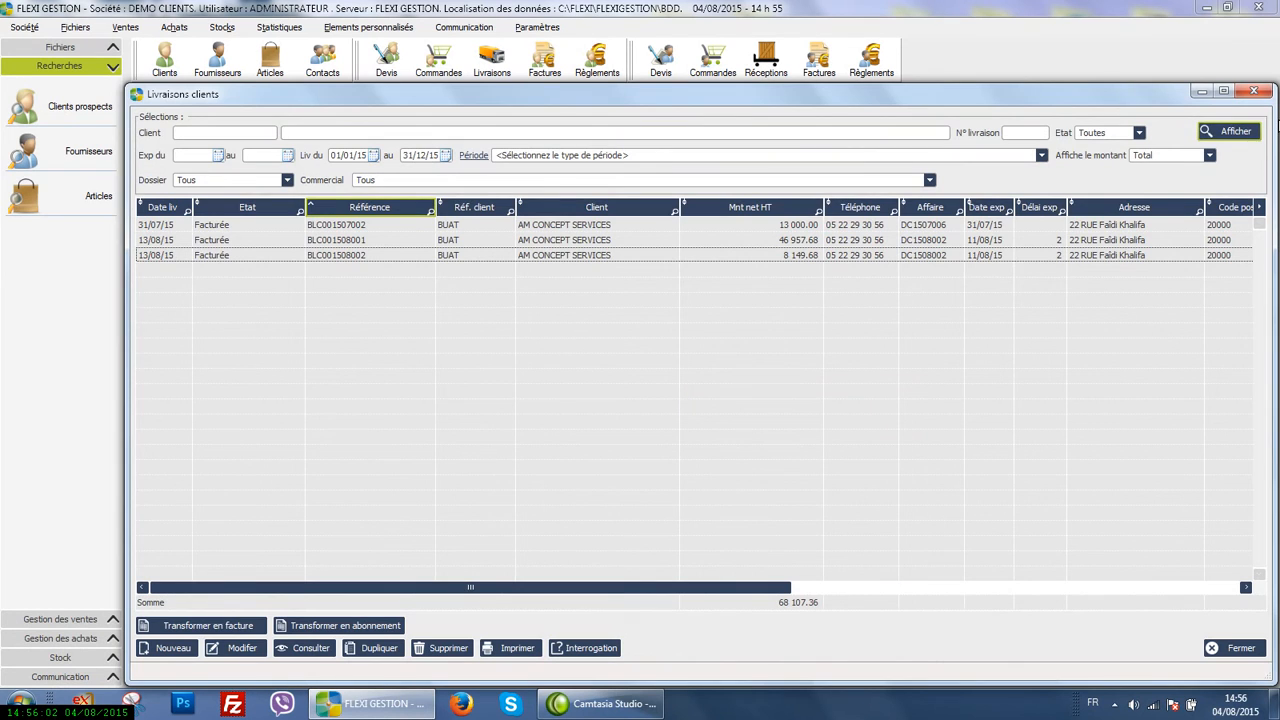
pyautogui.click(1254, 91)
# - Display the client invoices and preview the one dated 15/08/15 with PDF archiving and no second copy
pyautogui.click(535, 75)
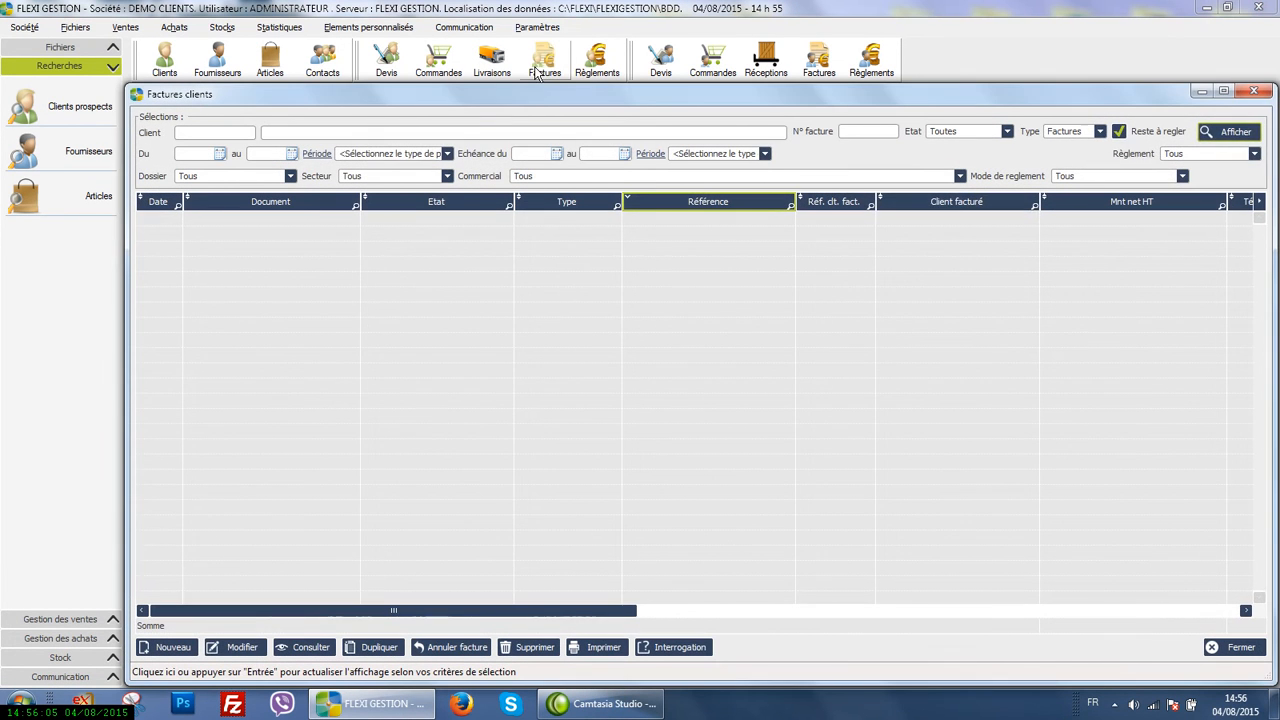
pyautogui.click(1236, 132)
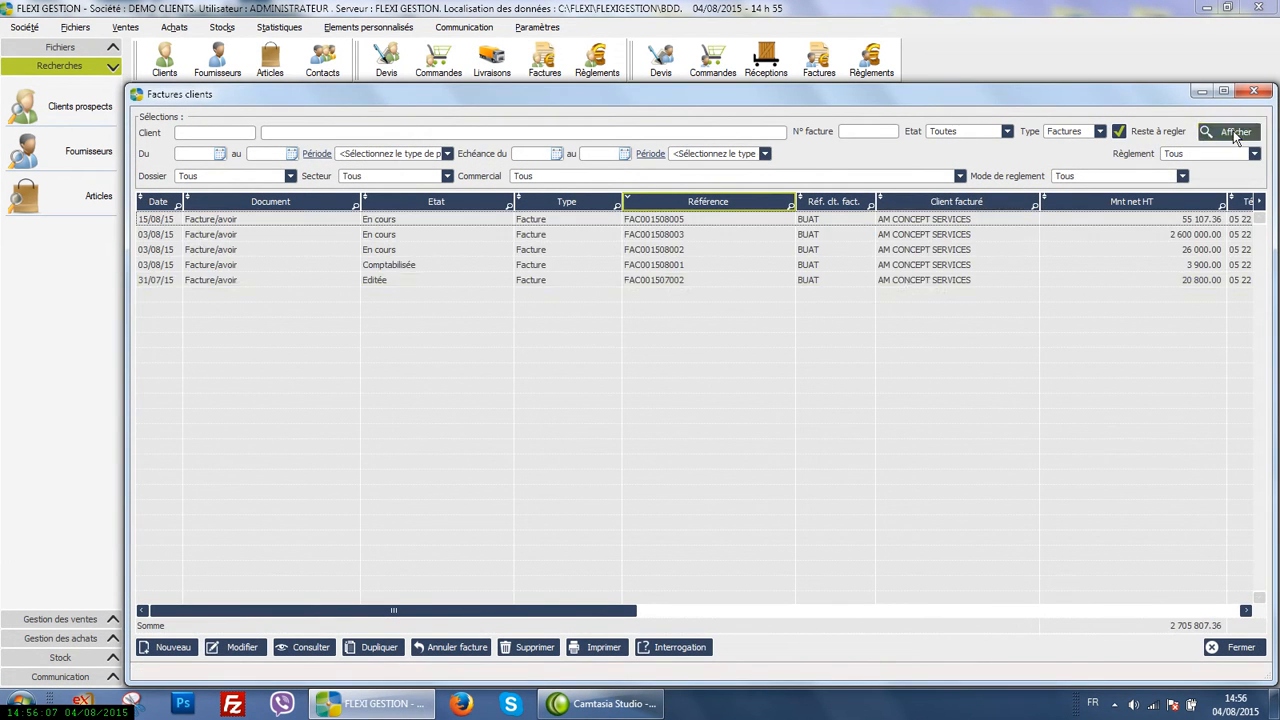
pyautogui.click(180, 222)
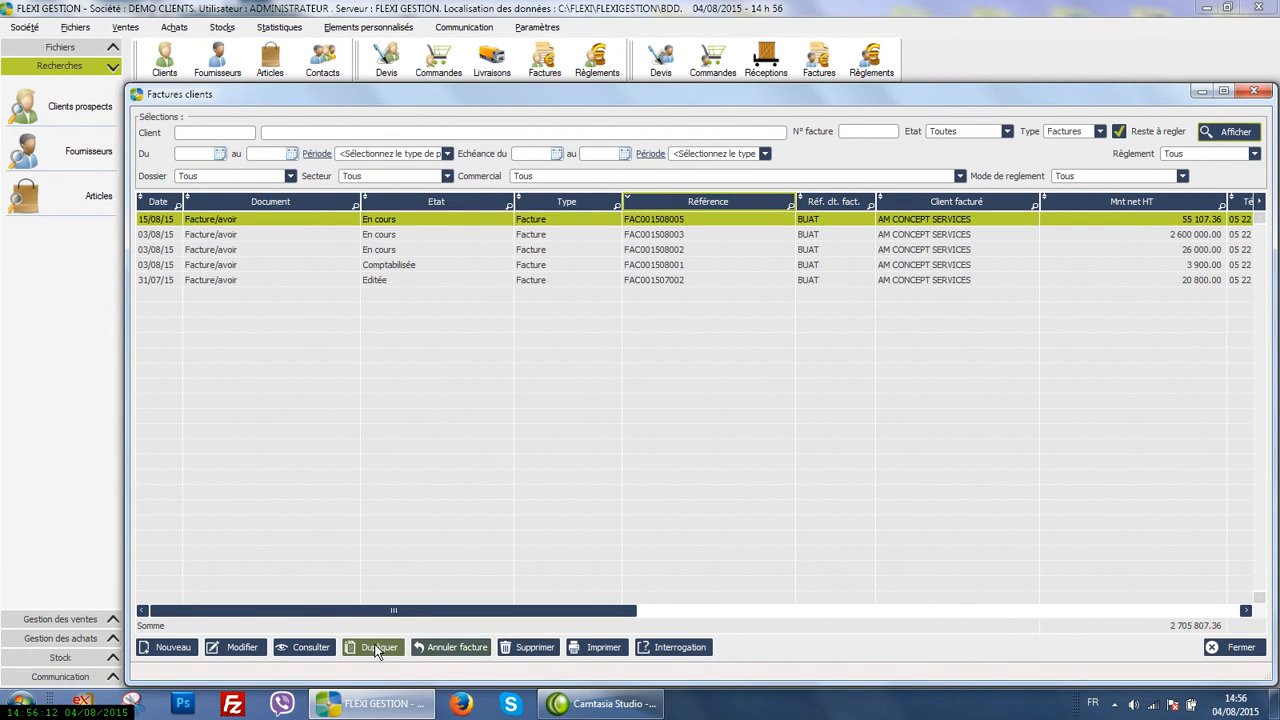
pyautogui.click(588, 647)
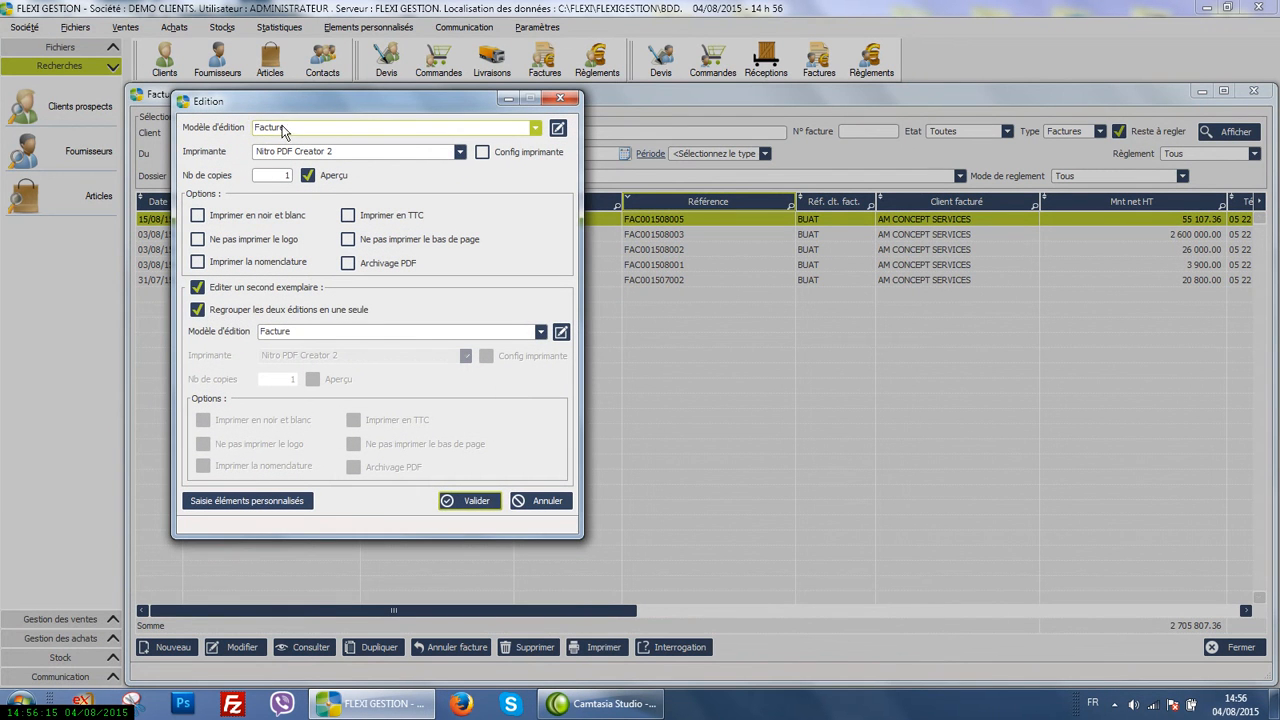
pyautogui.click(197, 287)
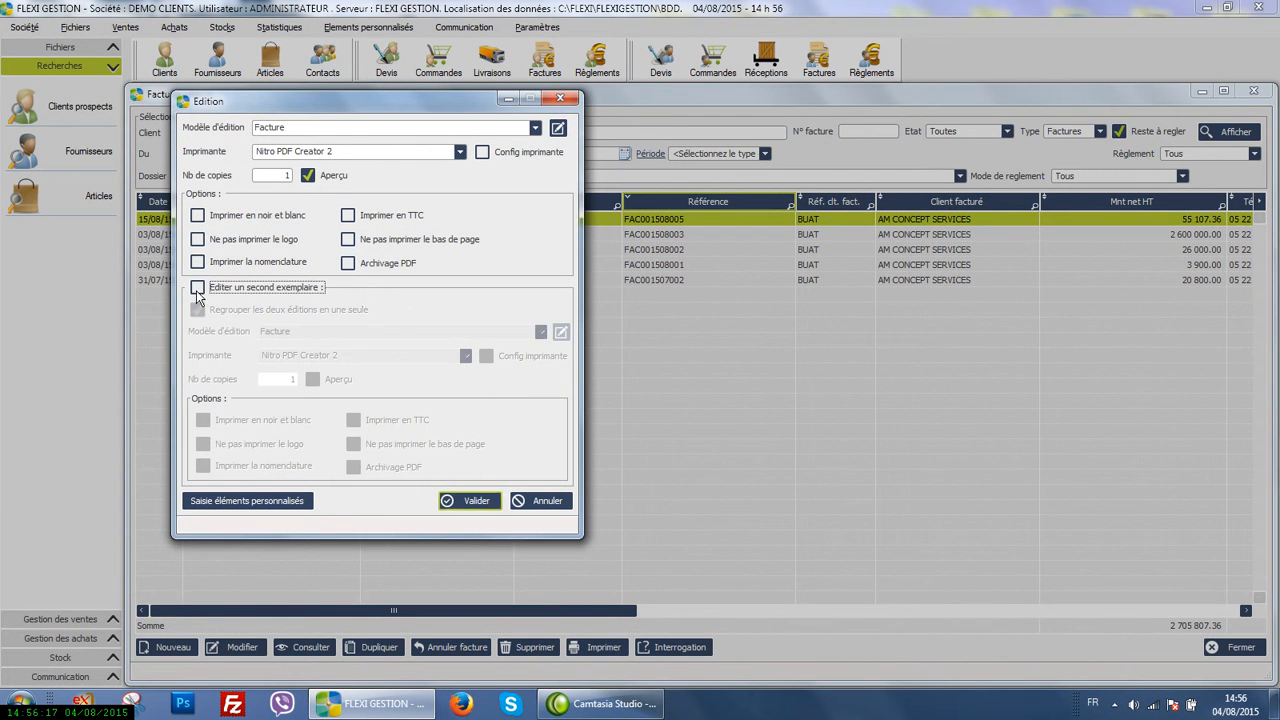
pyautogui.click(351, 265)
pyautogui.click(455, 501)
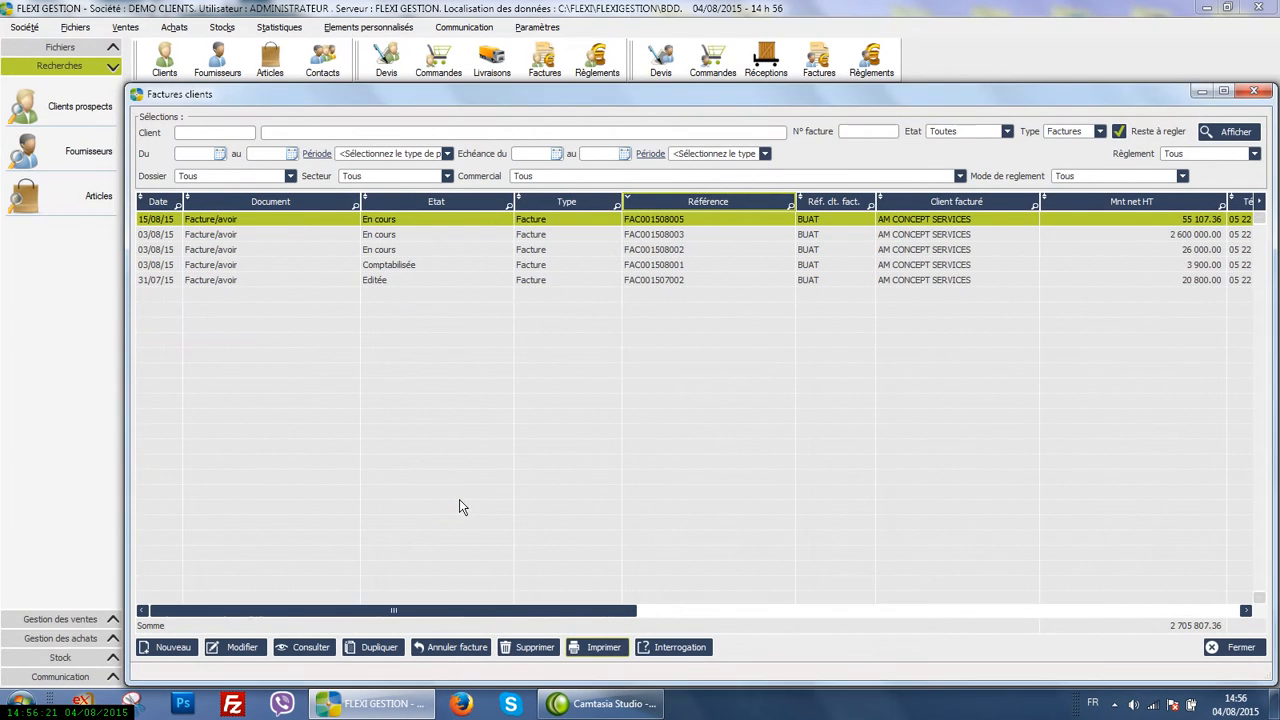
# - Review the grouped invoice's article lines, totals and remarks, and close the preview and the client invoices list
pyautogui.scroll(-2, 720, 249)
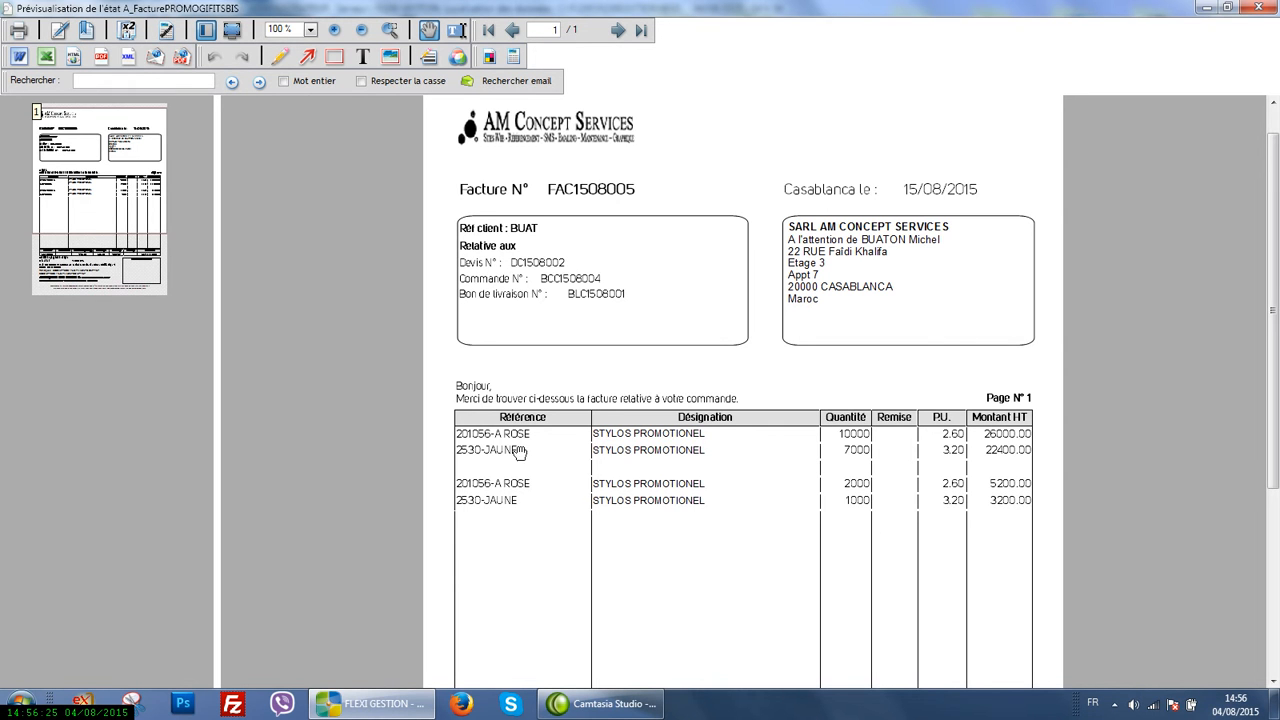
pyautogui.scroll(-2, 509, 441)
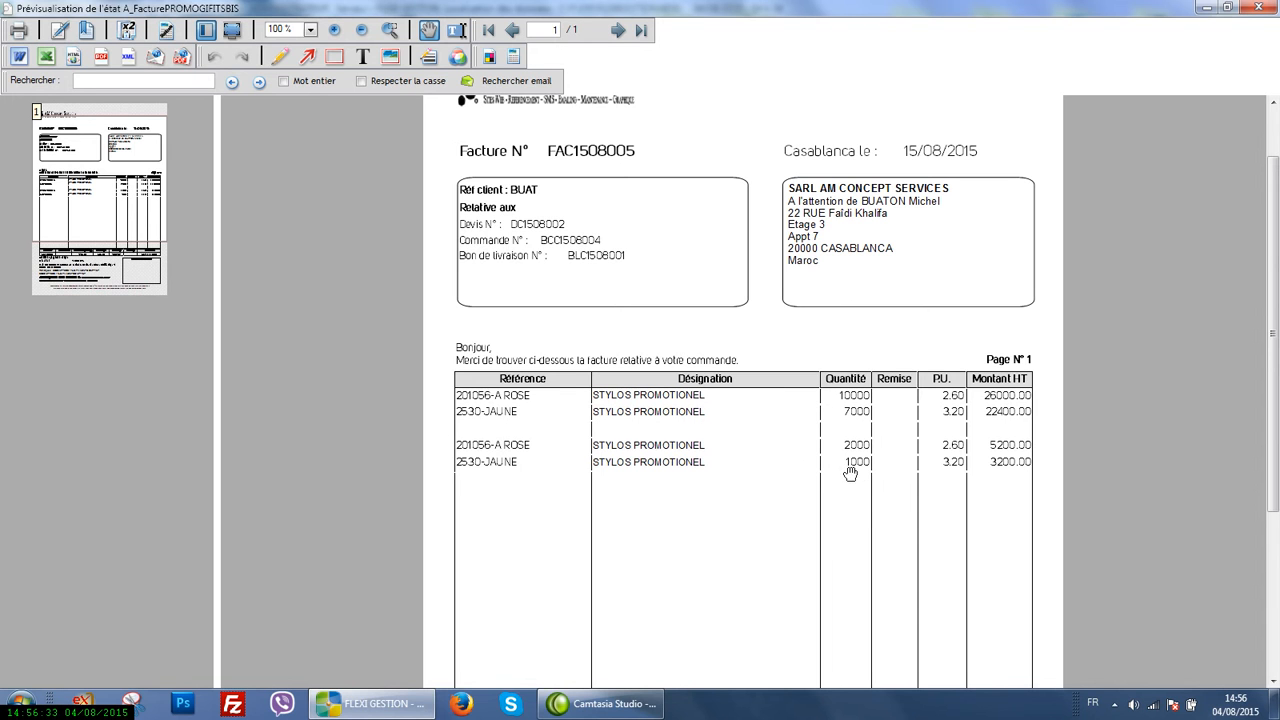
pyautogui.scroll(-5, 816, 486)
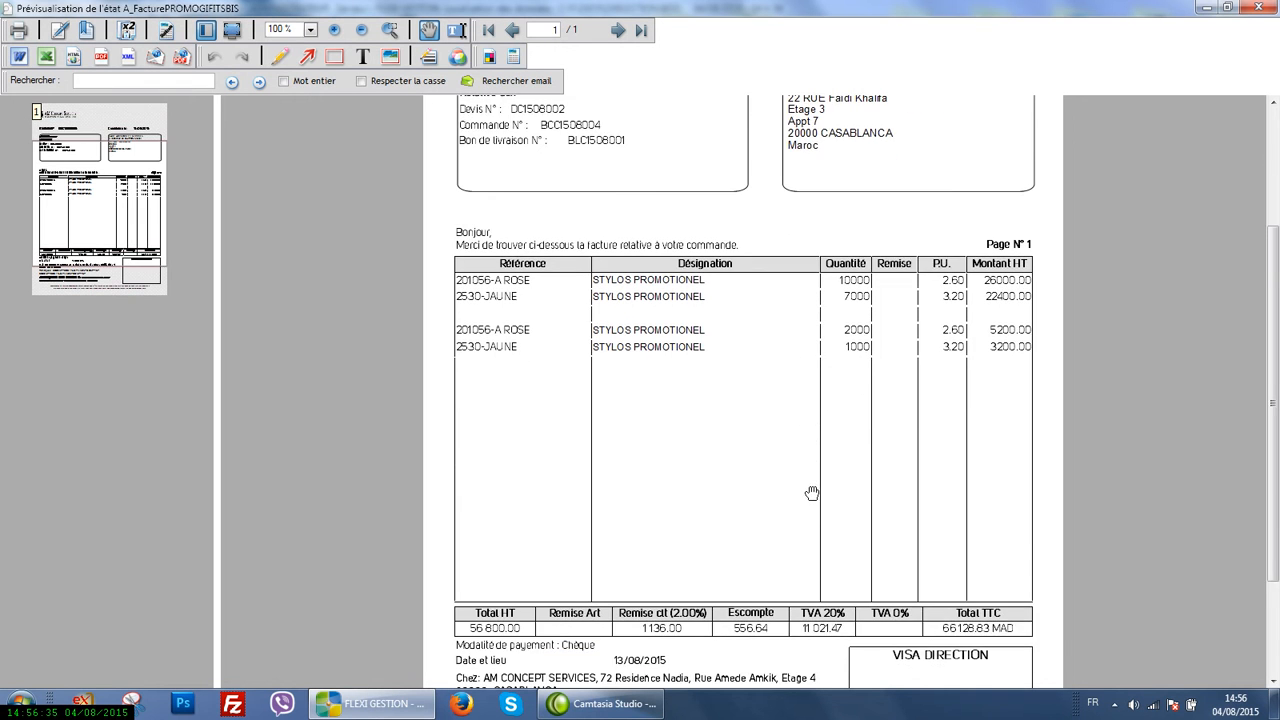
pyautogui.scroll(-3, 800, 538)
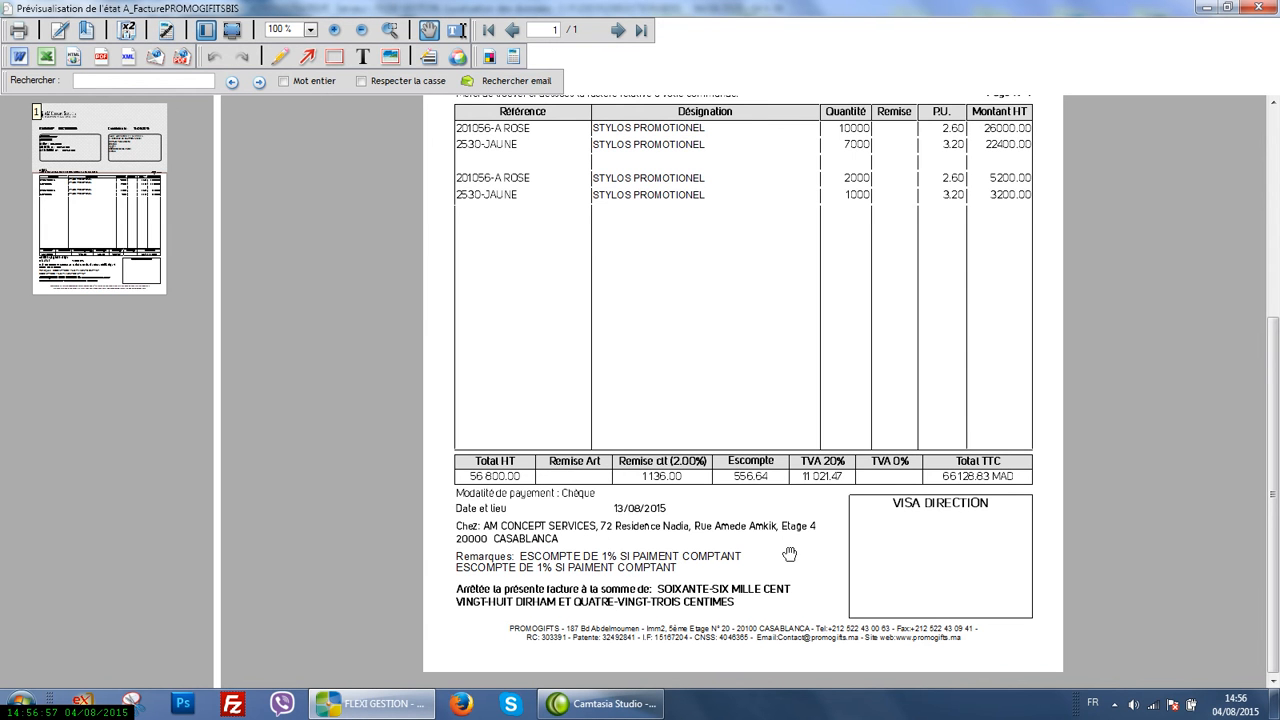
pyautogui.scroll(5, 790, 554)
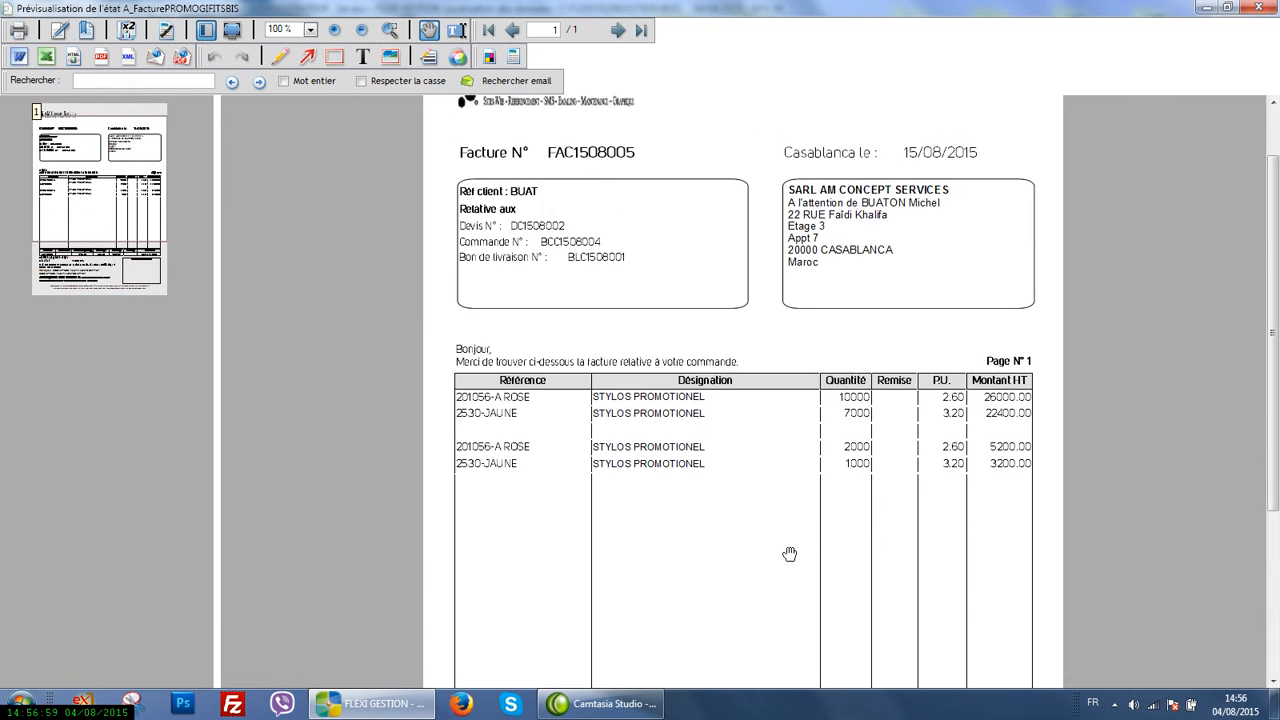
pyautogui.scroll(1, 790, 554)
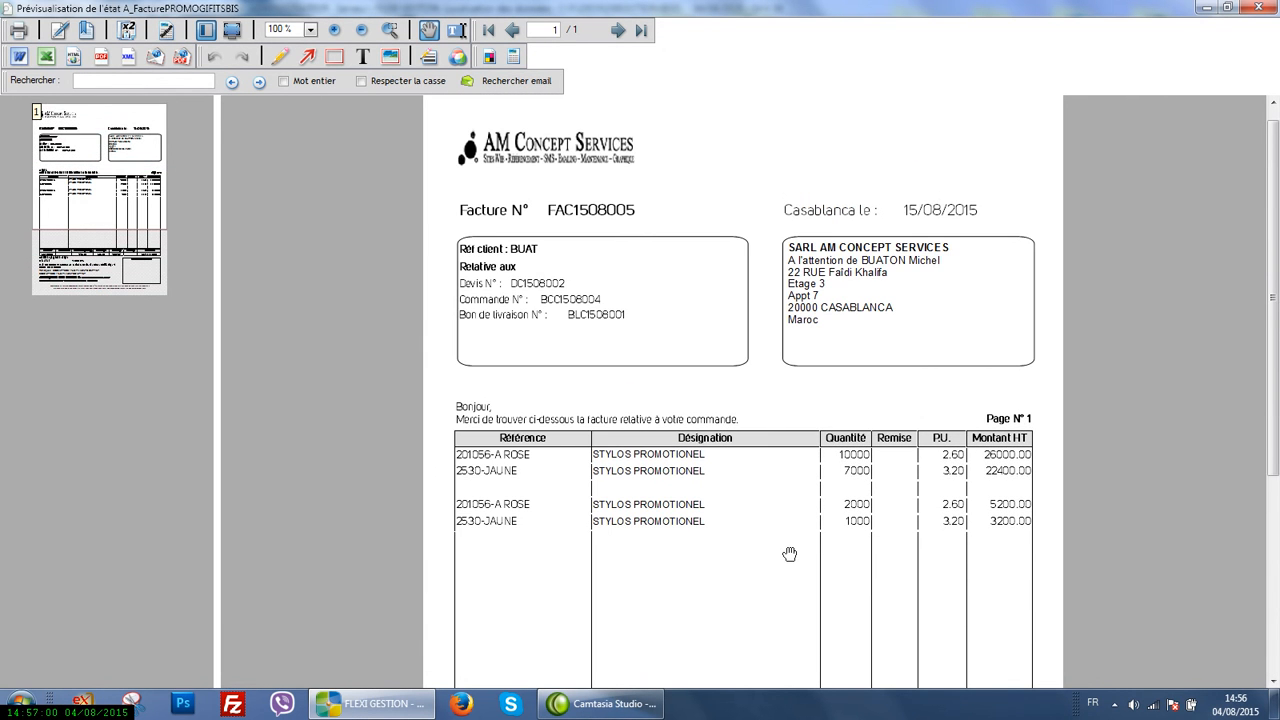
pyautogui.click(1258, 8)
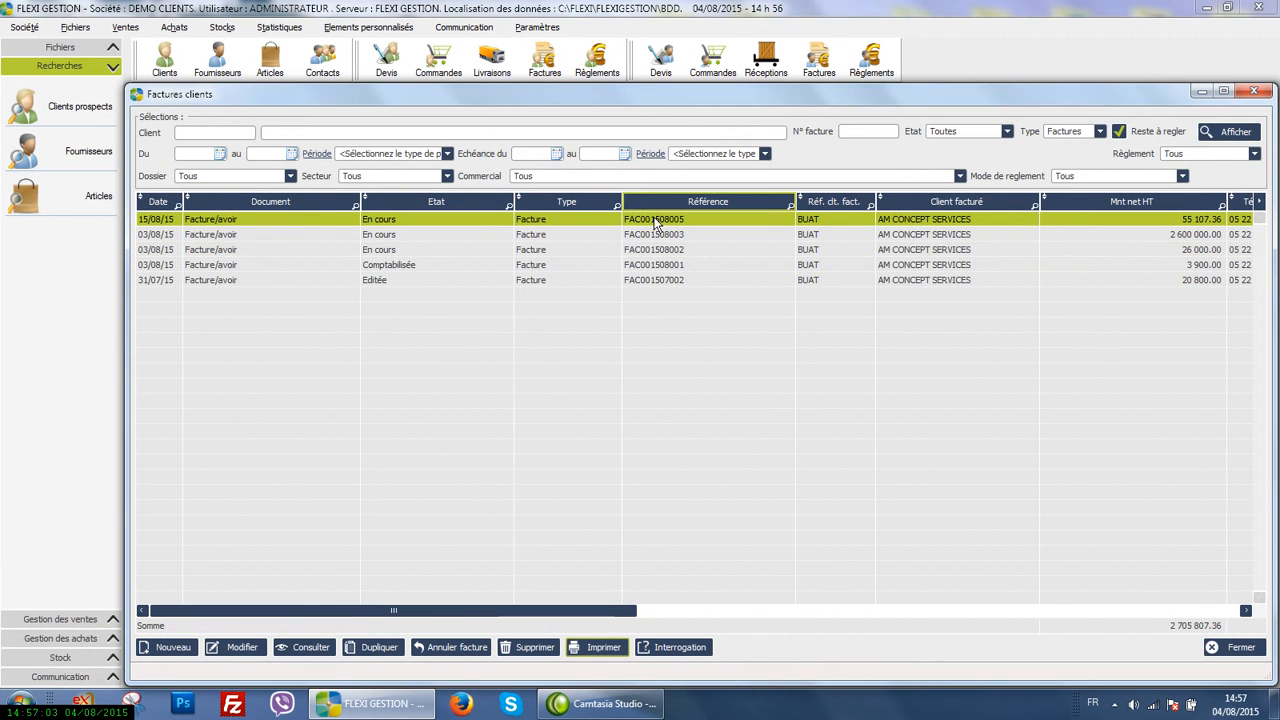
pyautogui.click(1254, 91)
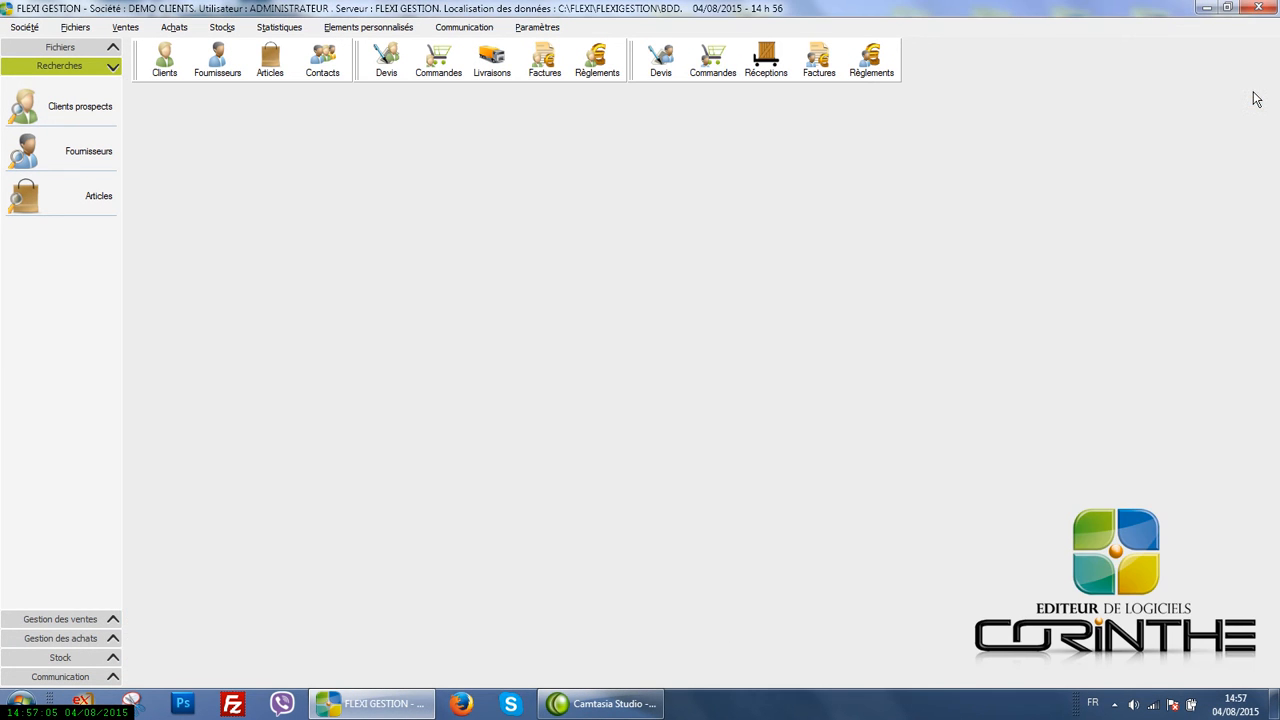
# - Display the supplier quotes, consult the NINGBO SILVER IMPORT quote dated 18/07/2015, and close the quote and the list
pyautogui.click(671, 66)
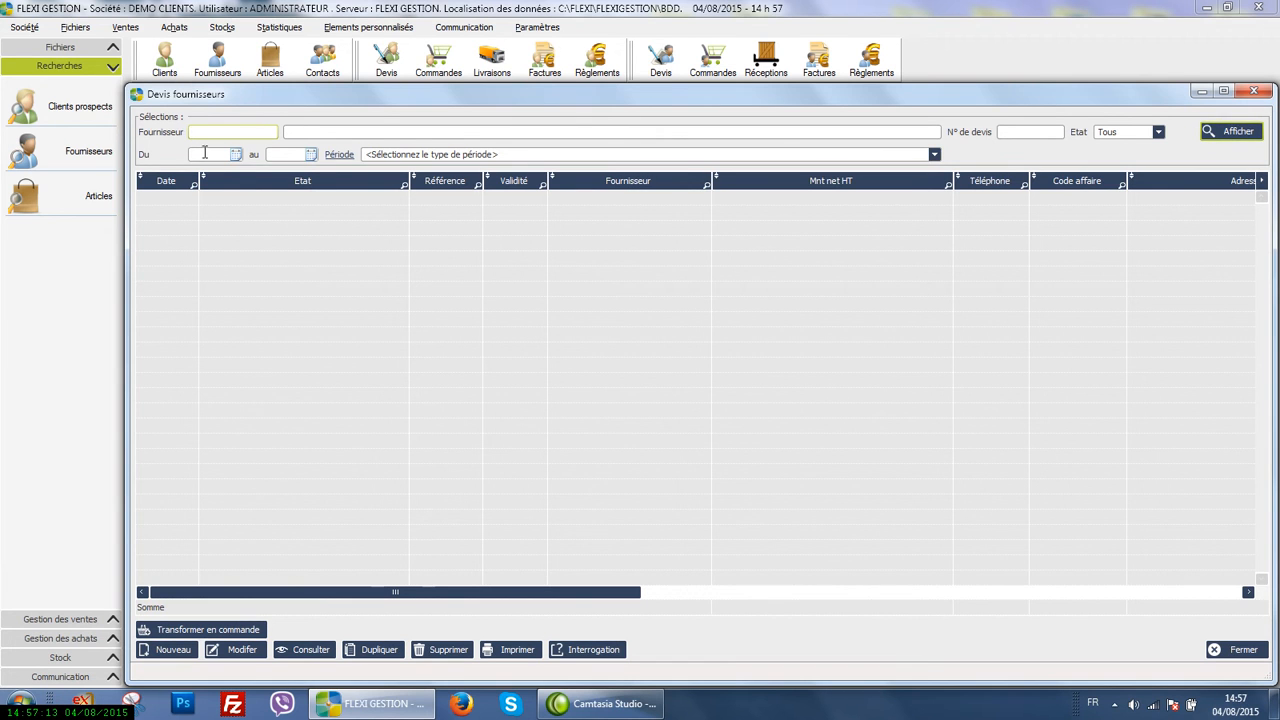
pyautogui.click(1230, 131)
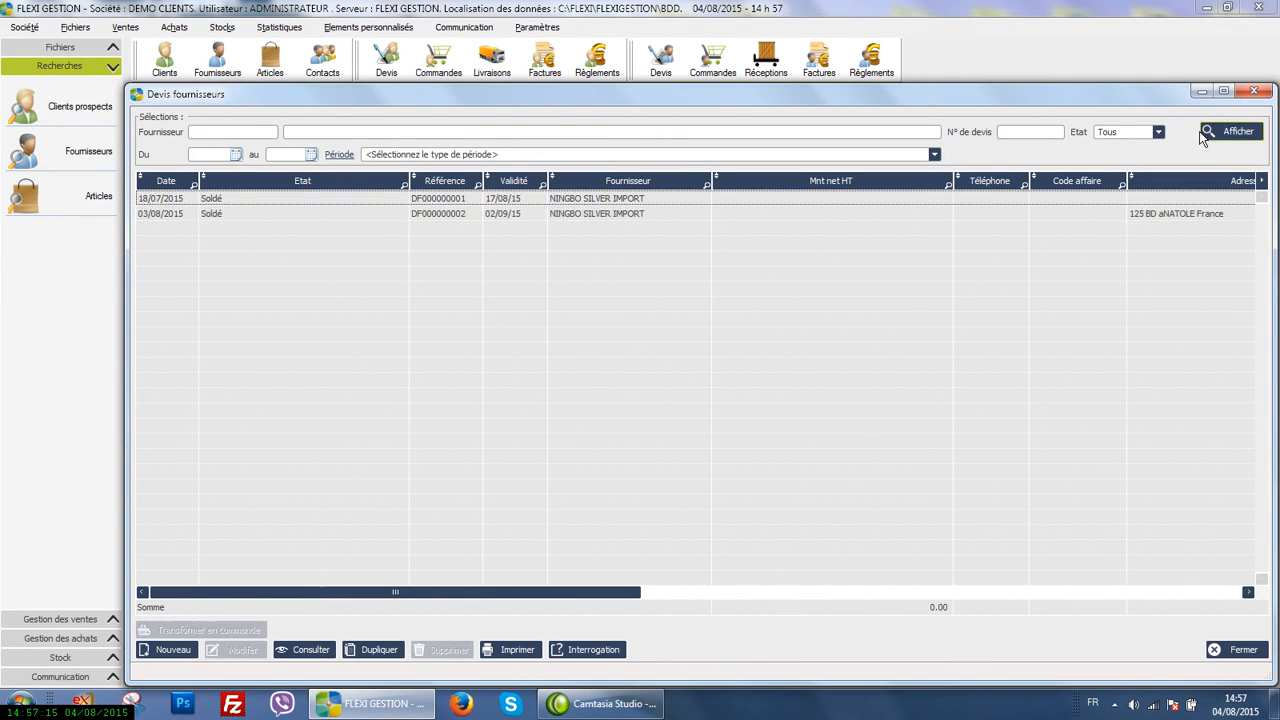
pyautogui.click(253, 201)
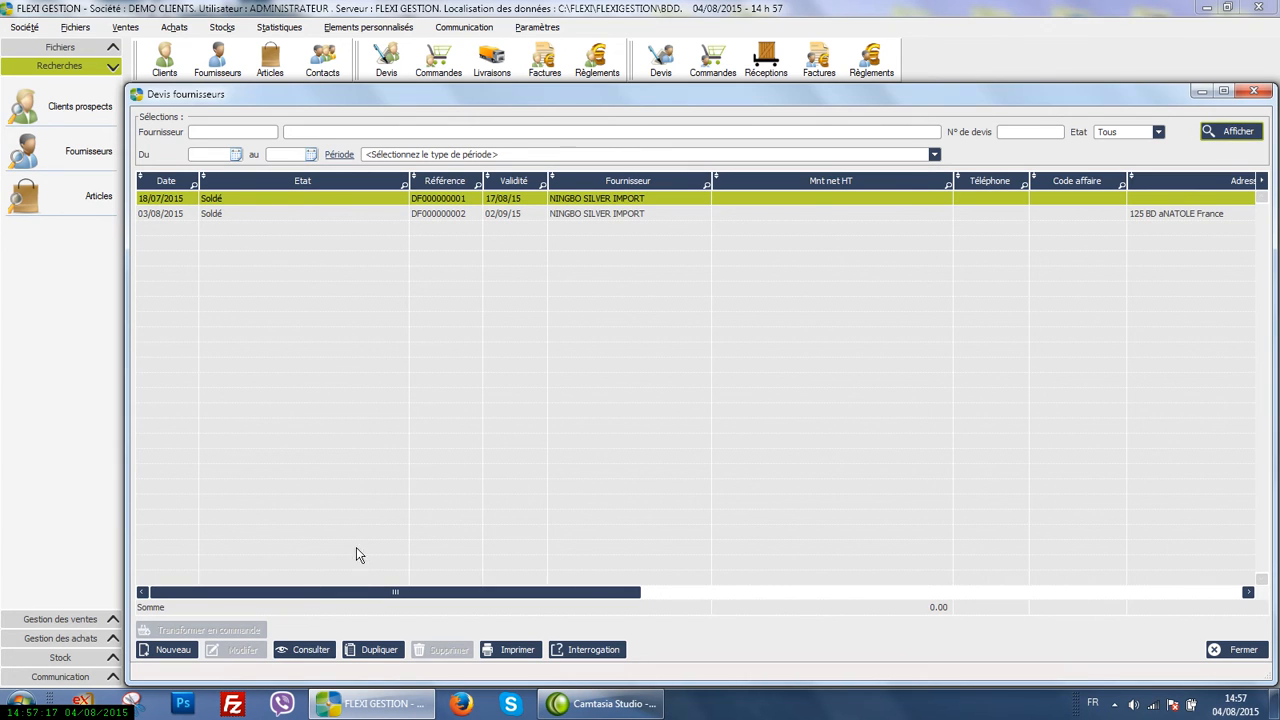
pyautogui.click(308, 652)
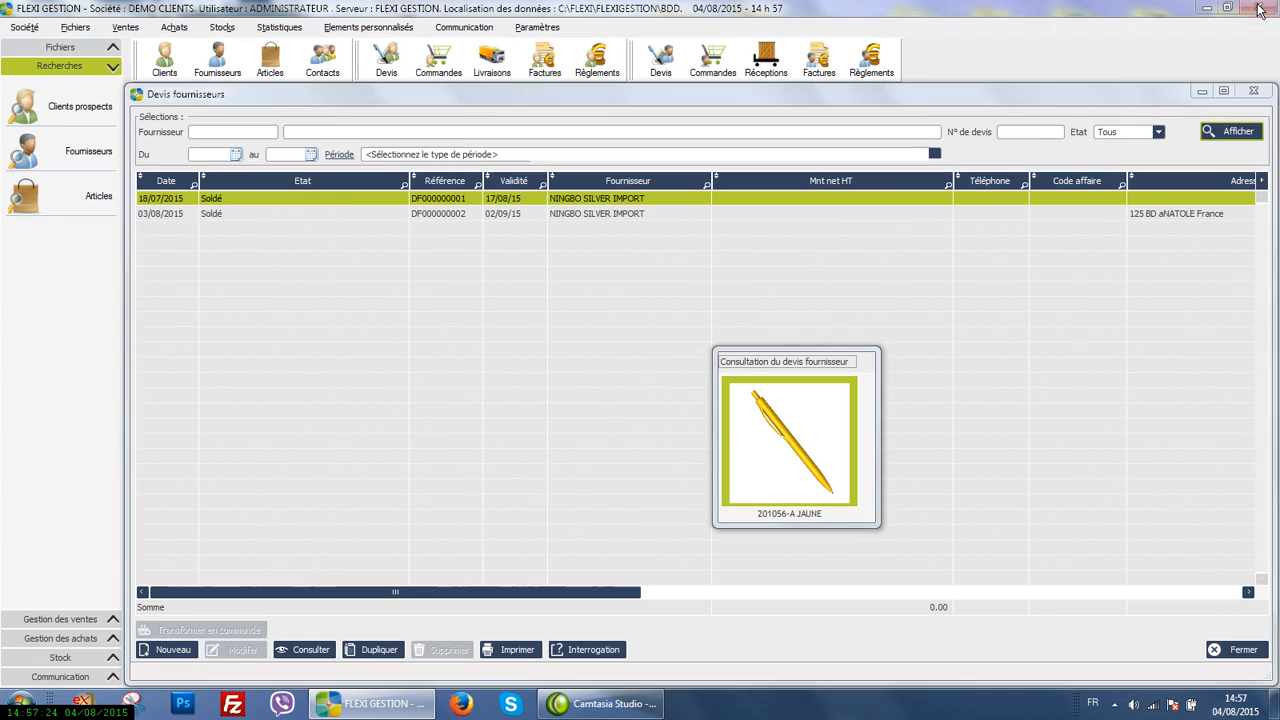
pyautogui.click(1257, 7)
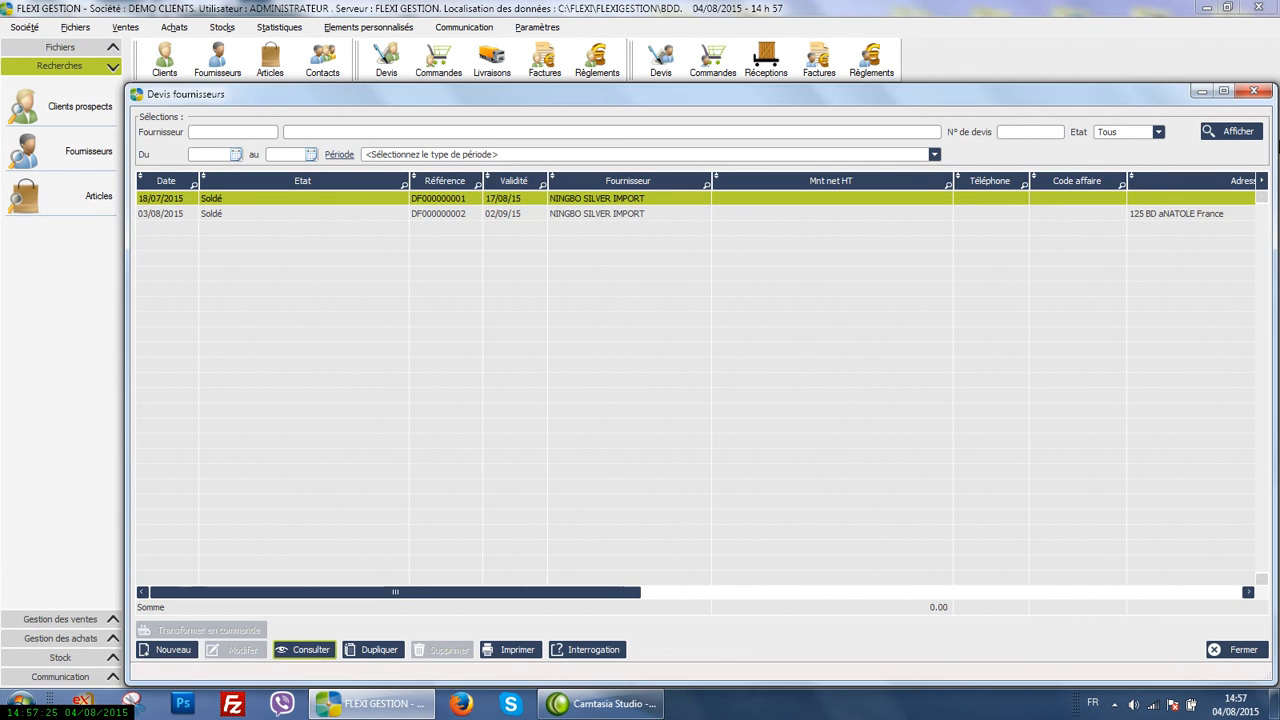
pyautogui.click(1253, 91)
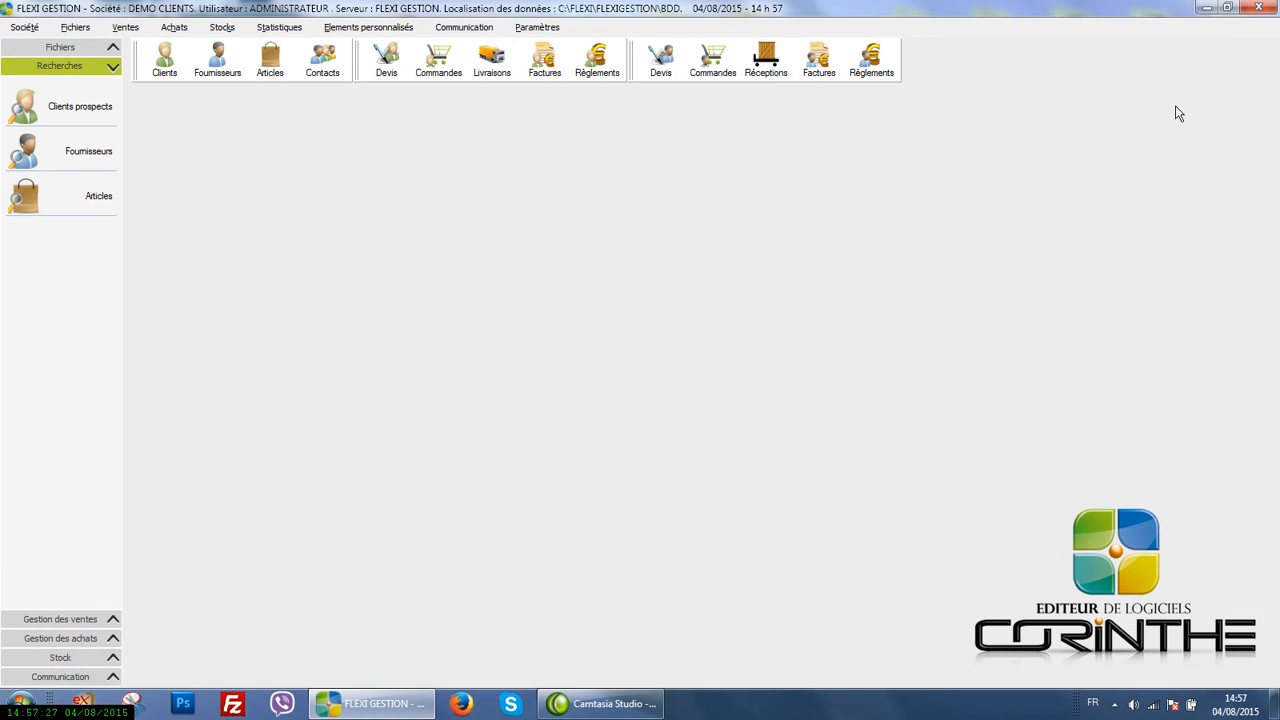
# - Display the supplier receptions not yet invoiced, check their references, and close the list
pyautogui.click(764, 76)
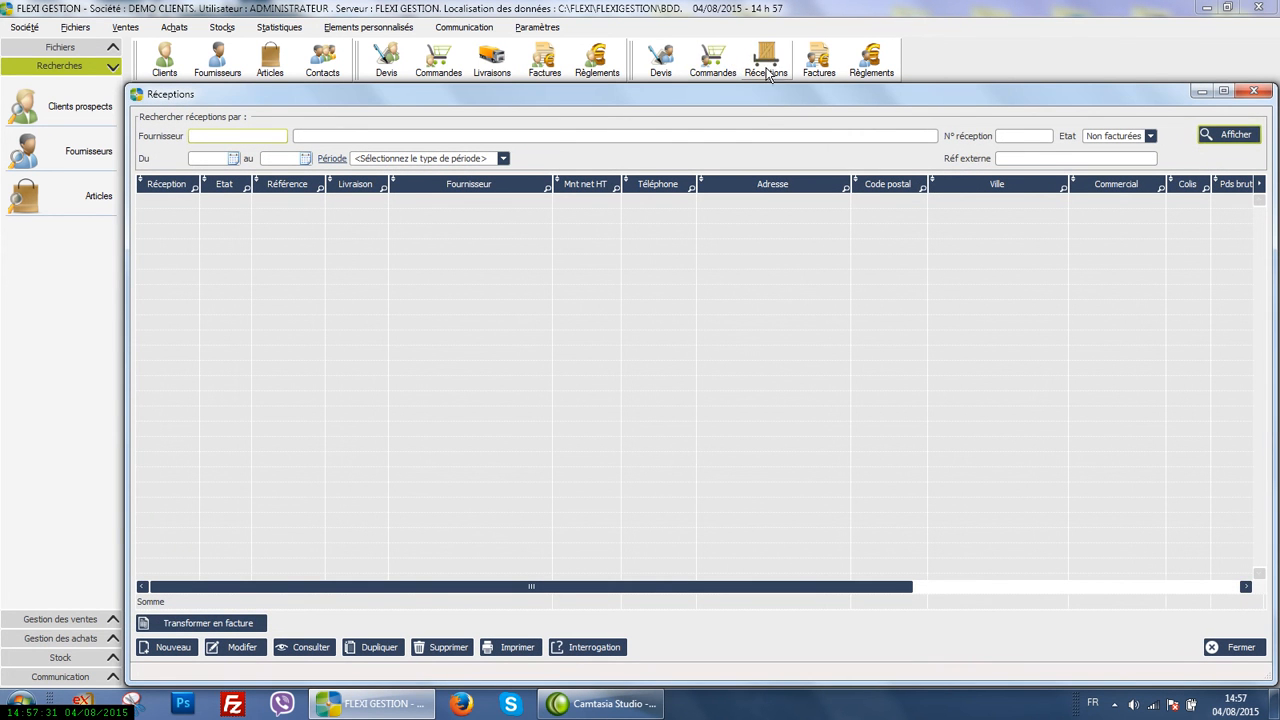
pyautogui.click(1228, 134)
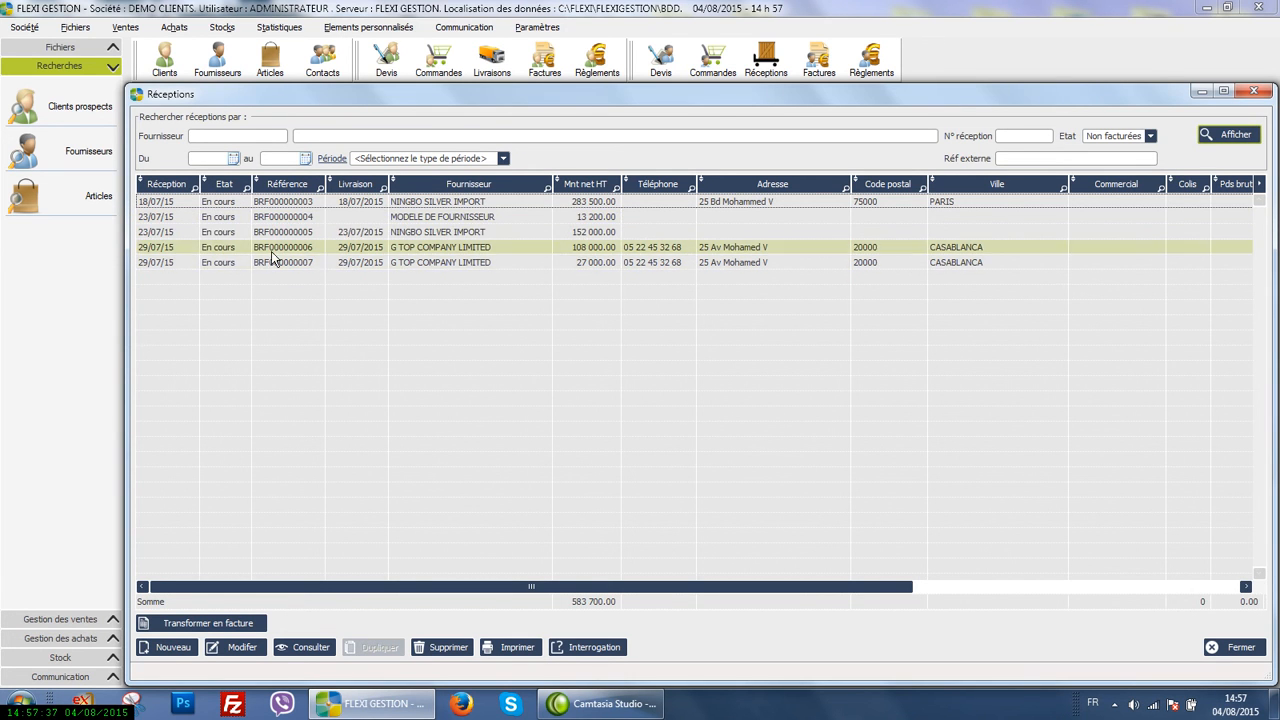
pyautogui.click(1254, 91)
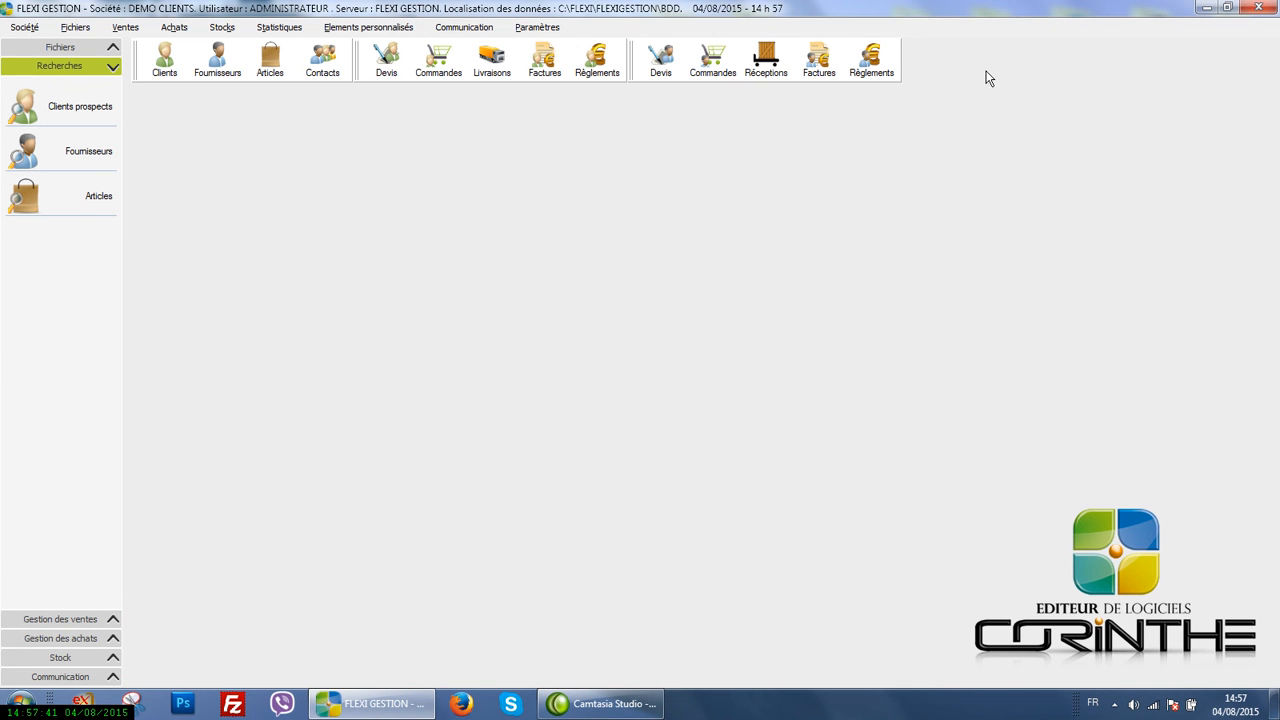